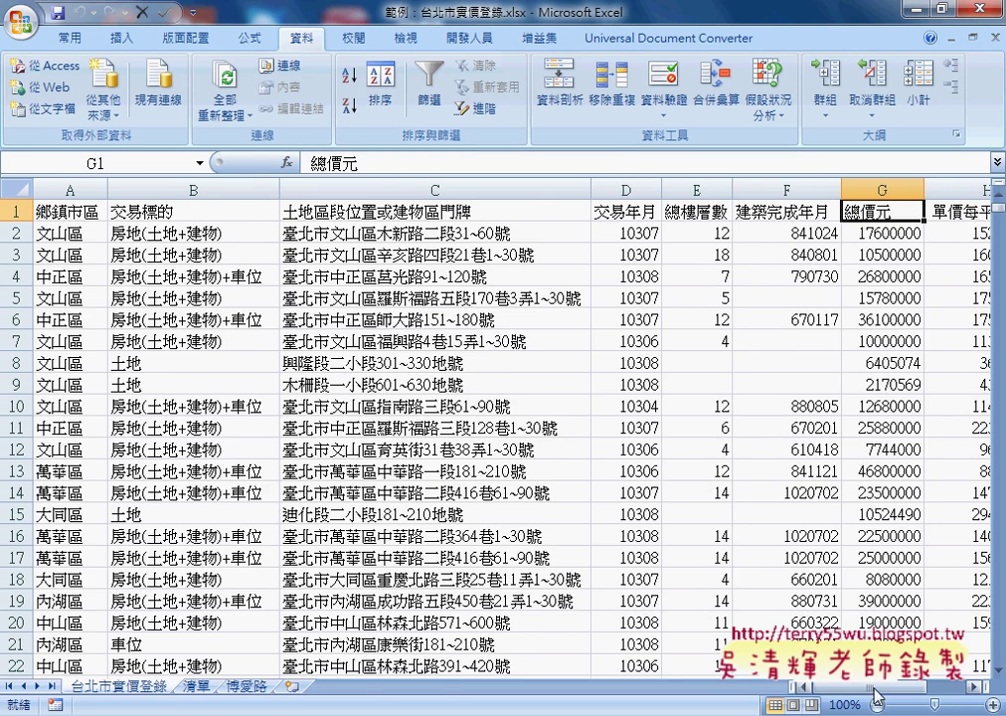
# Step: Check which macro the address filter runs, view the 博愛路 sheet, then return to 台北市實價登錄
pyautogui.hscroll(3, 686, 546)
pyautogui.keyDown('ctrl'); pyautogui.click(672, 241); pyautogui.keyUp('ctrl')
pyautogui.rightClick(672, 242)
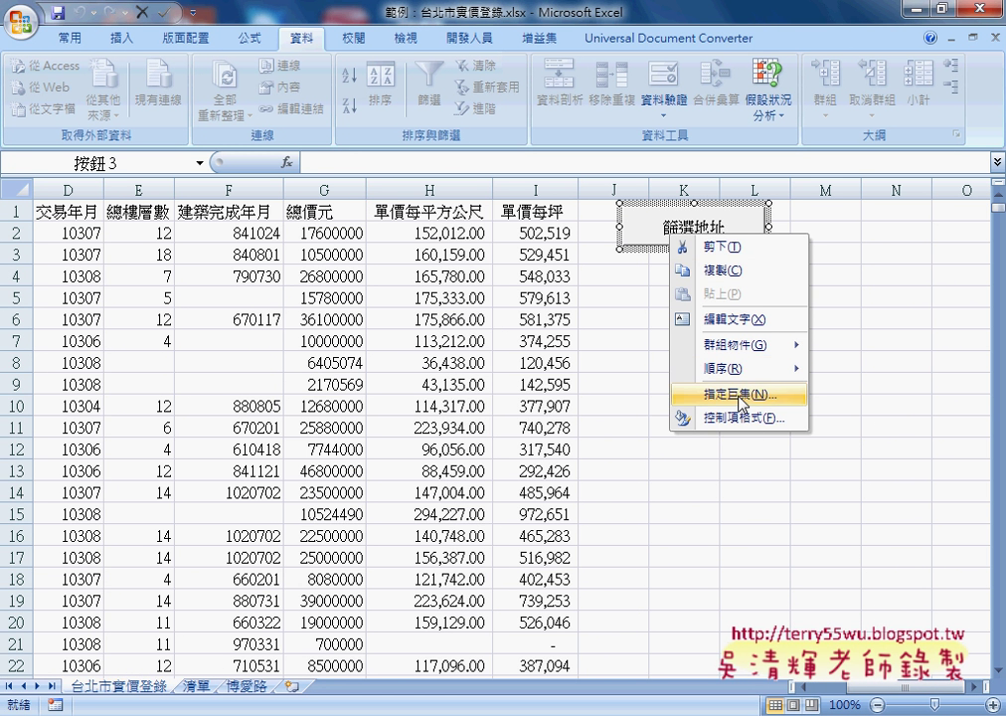
pyautogui.click(249, 685)
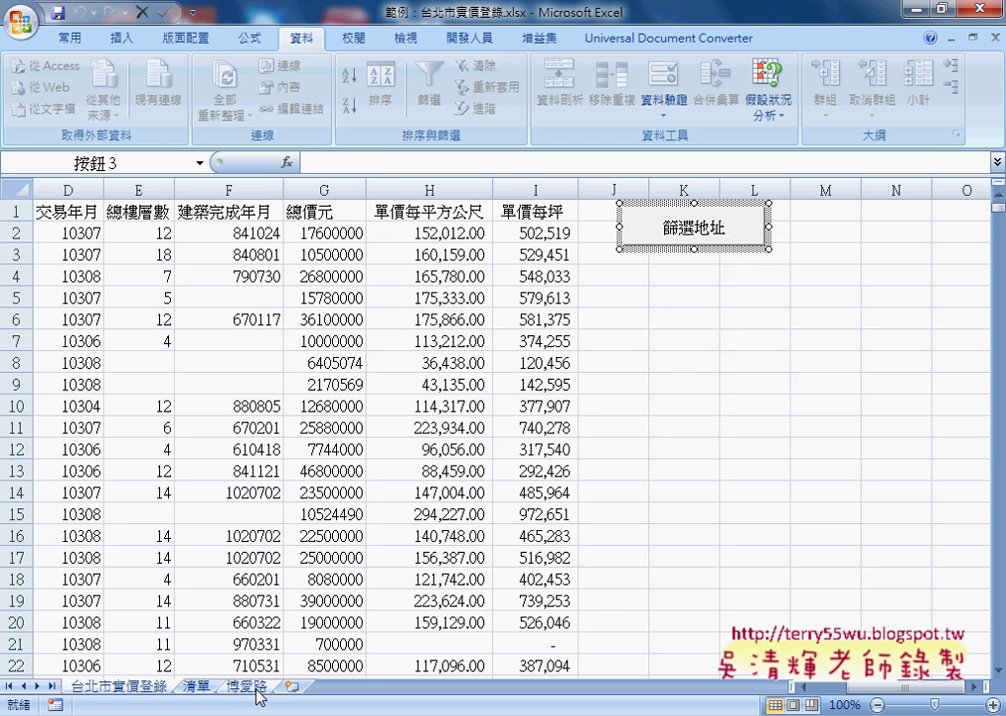
pyautogui.click(248, 685)
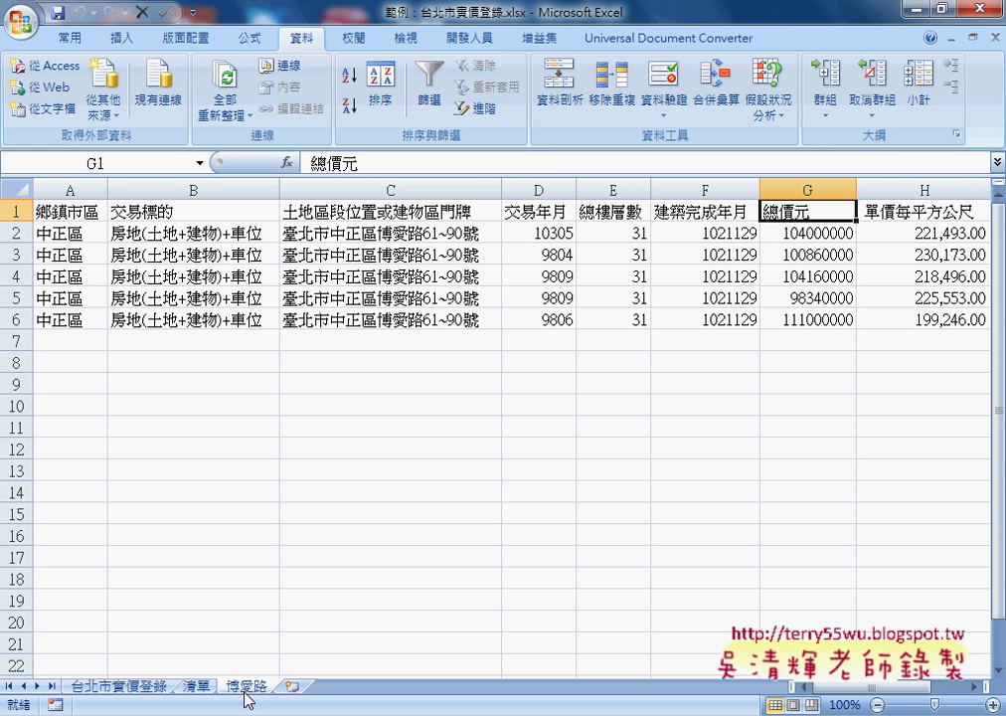
pyautogui.click(161, 686)
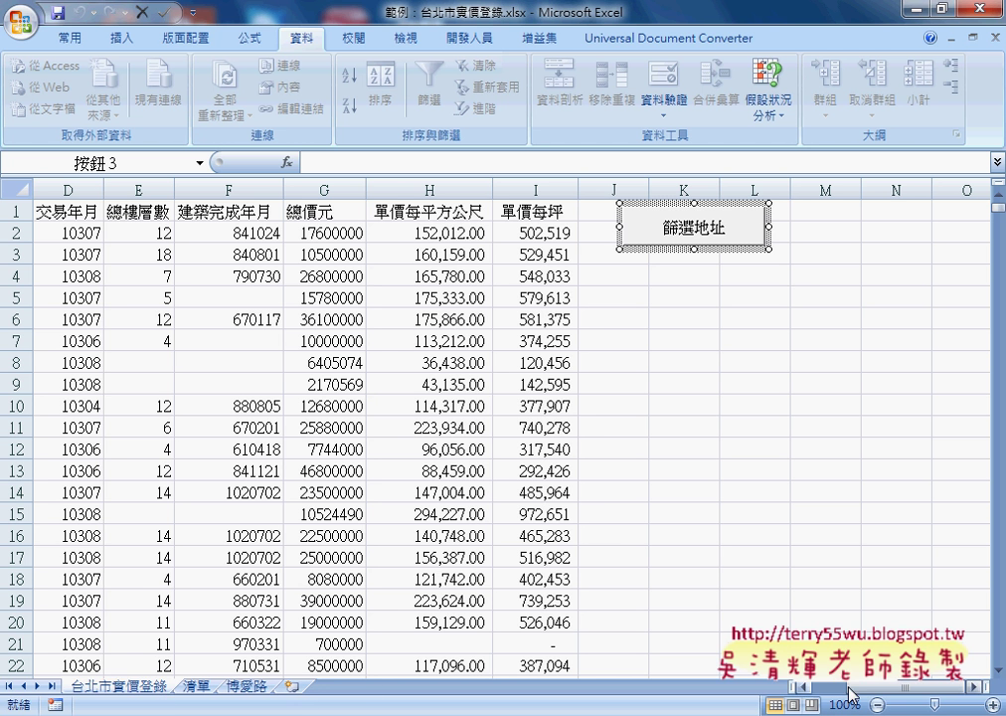
# Step: Review columns C, B and the 總價元 column G of the 台北市實價登錄 table
pyautogui.scroll(-1, 620, 536)
pyautogui.scroll(1, 626, 506)
pyautogui.moveTo(880, 688); pyautogui.dragTo(867, 688)
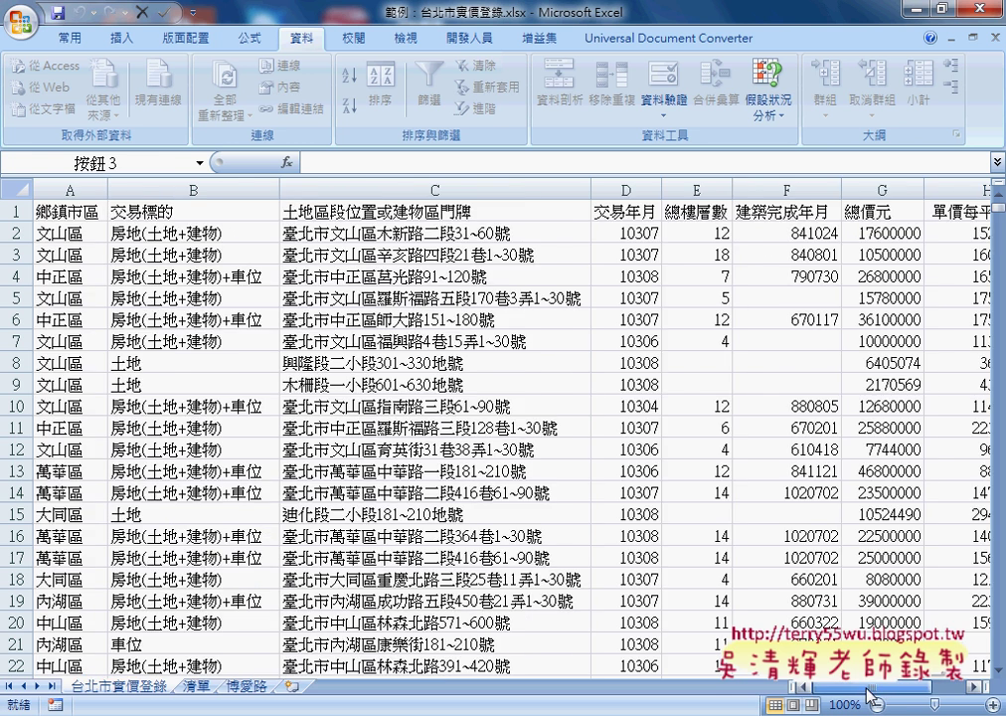
pyautogui.hscroll(1, 705, 550)
pyautogui.hscroll(-1, 705, 550)
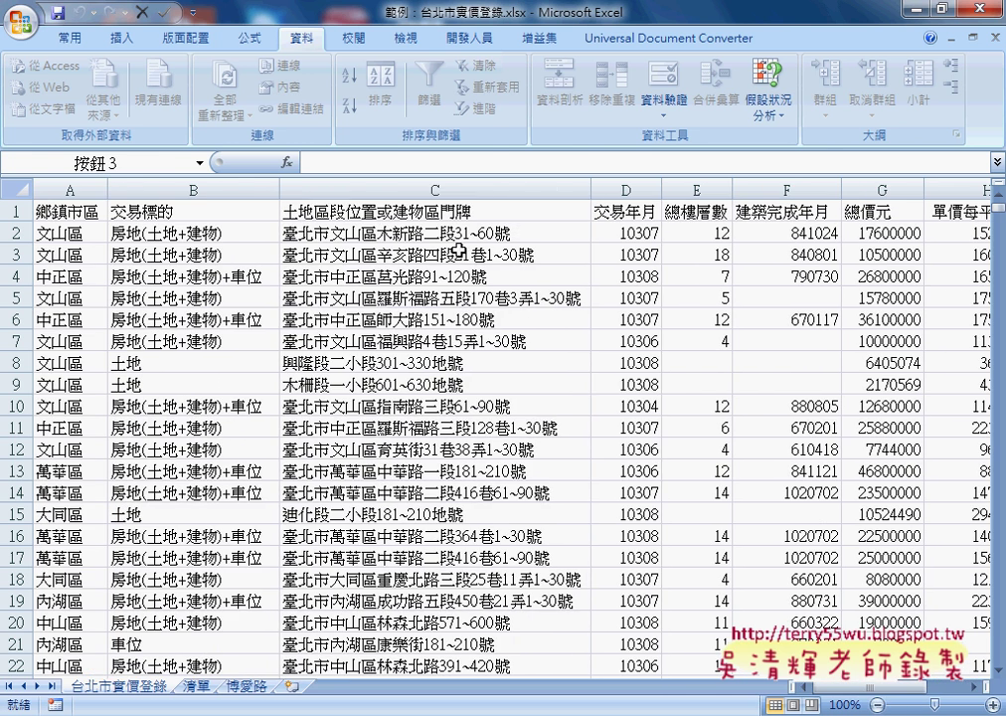
pyautogui.click(433, 188)
pyautogui.click(189, 188)
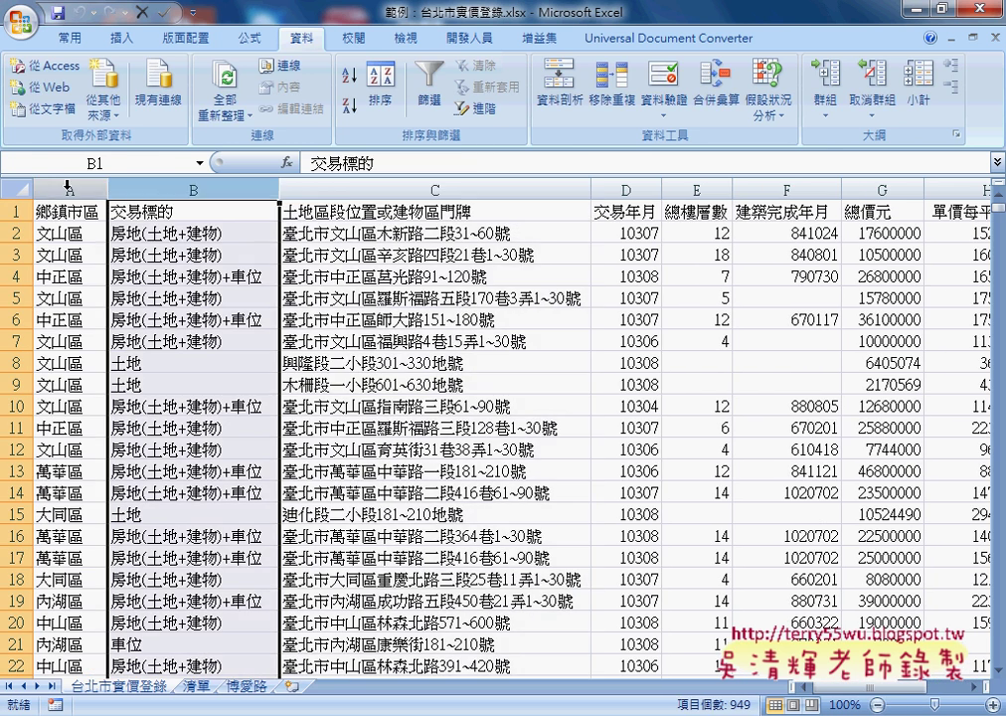
pyautogui.click(896, 187)
# Step: Inspect the unit-price columns and the values and formulas in cells H2, I2 and G2
pyautogui.hscroll(1, 707, 546)
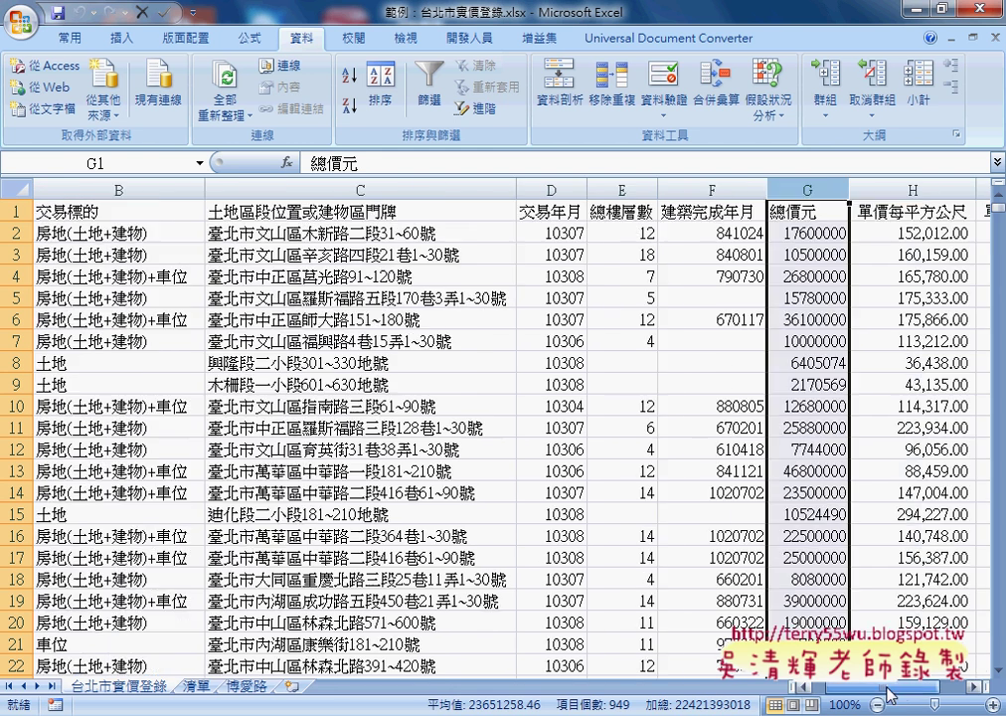
pyautogui.hscroll(1, 707, 547)
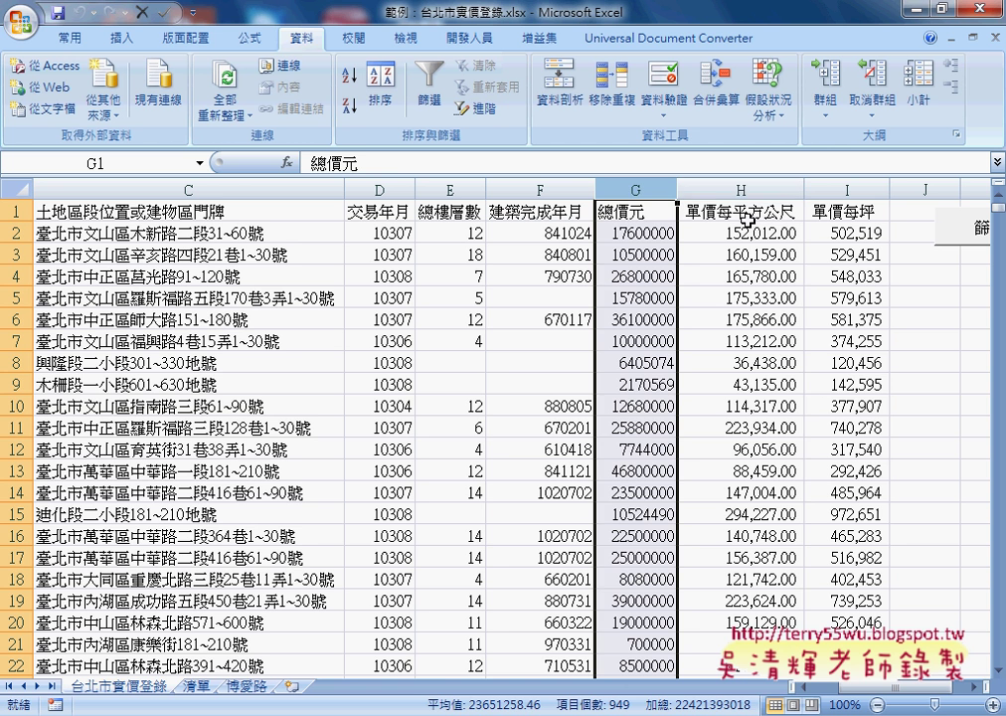
pyautogui.click(755, 189)
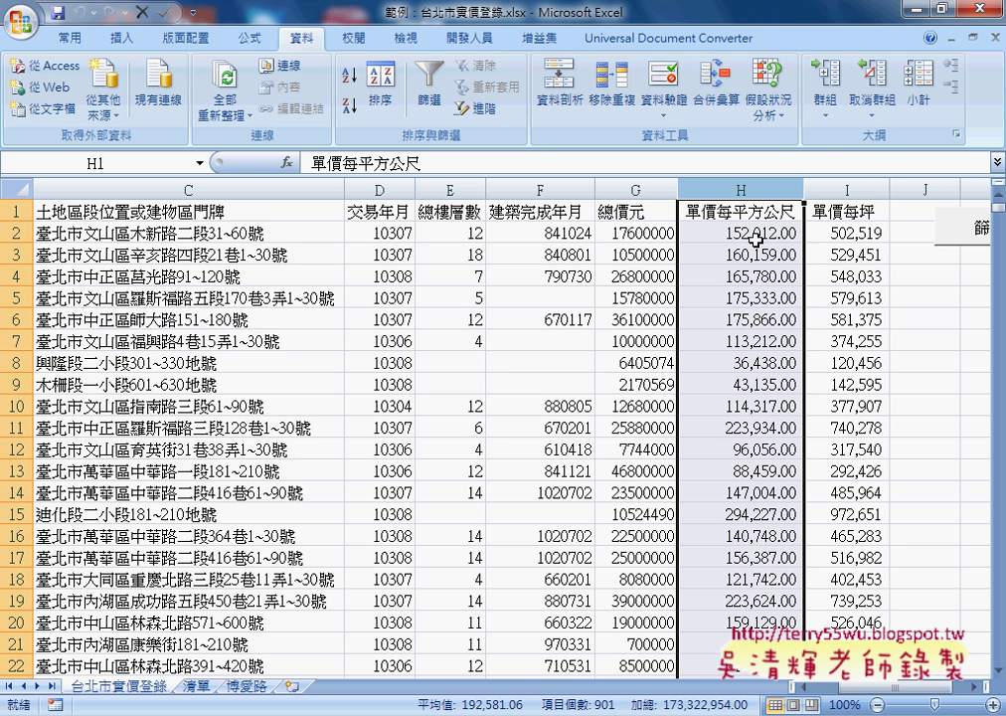
pyautogui.click(855, 210)
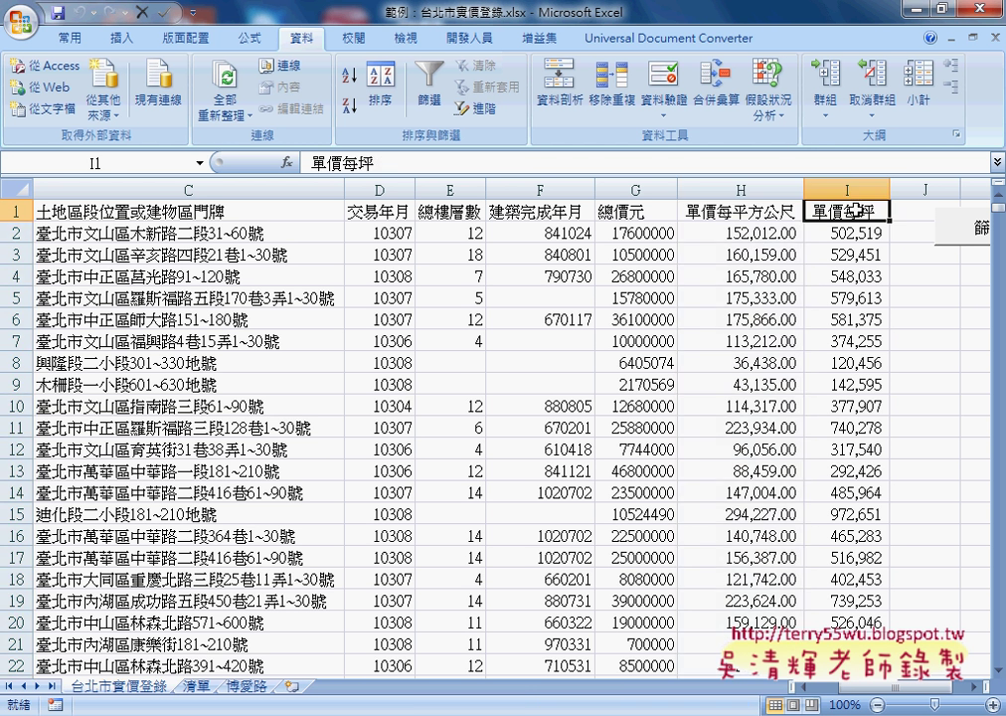
pyautogui.click(862, 234)
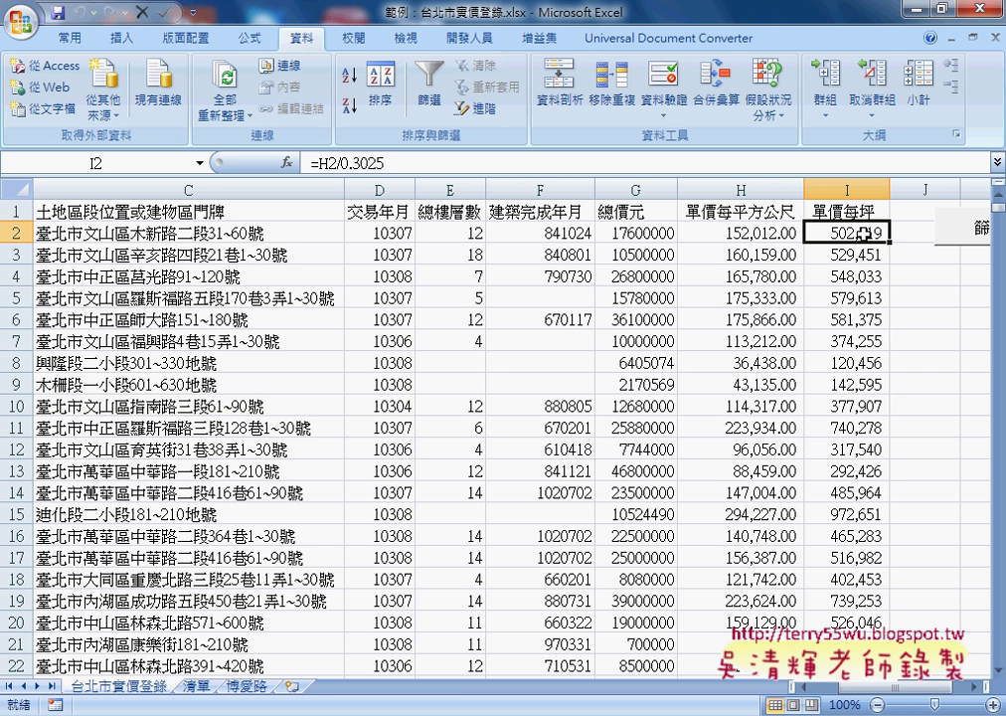
pyautogui.click(850, 189)
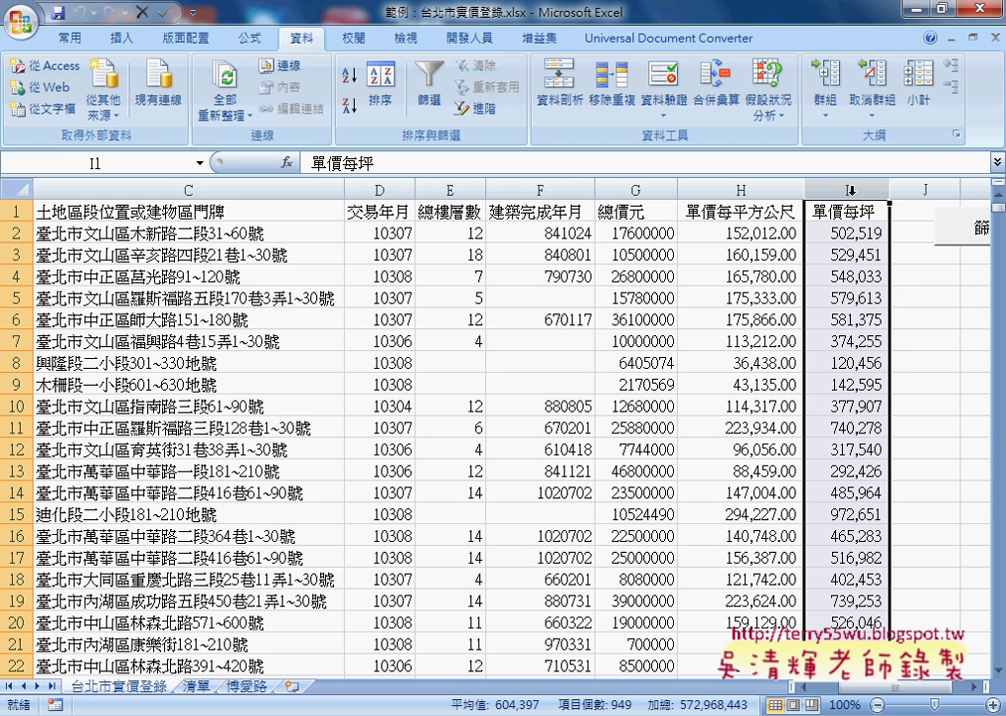
pyautogui.click(765, 234)
pyautogui.click(864, 234)
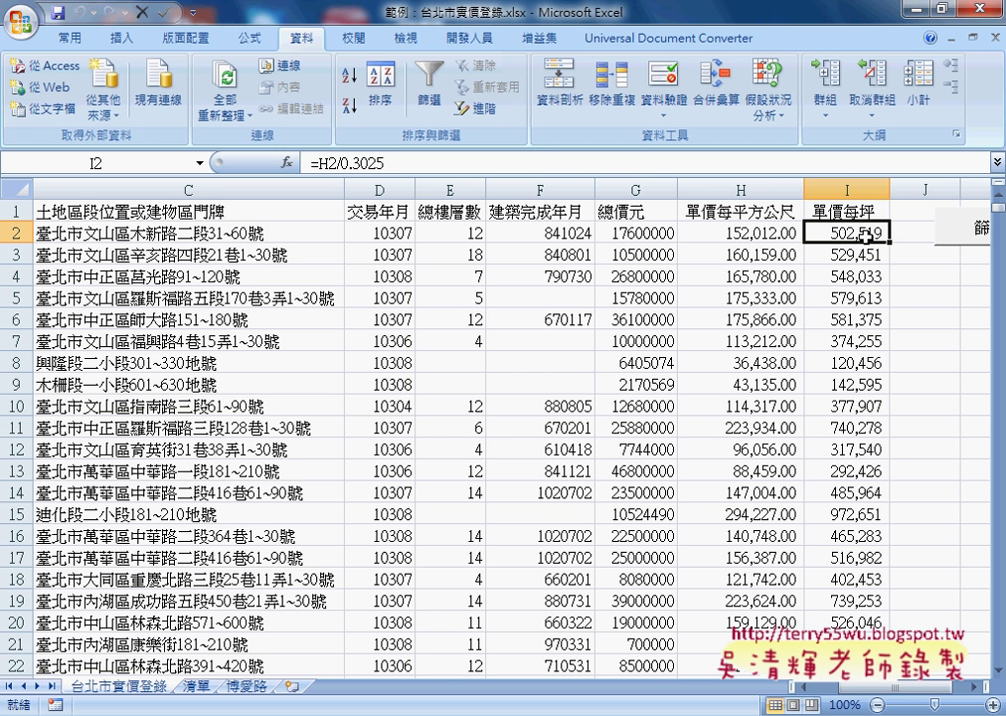
pyautogui.click(634, 235)
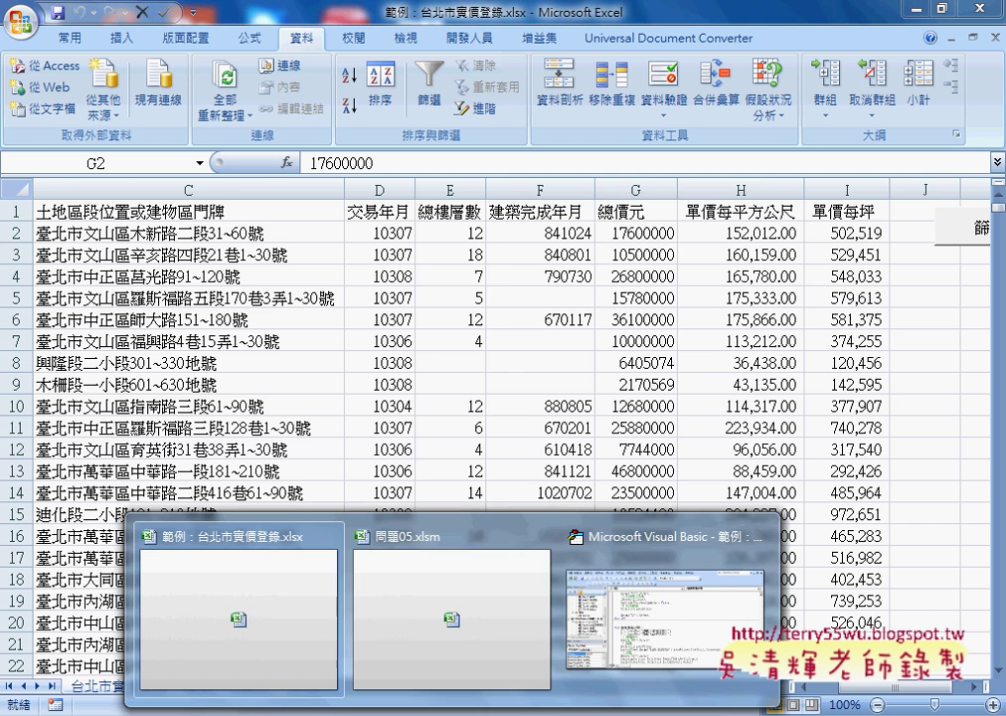
# Step: Bring up the 問題05 sheet of 問題05.xlsm and select the total-price column H
pyautogui.click(467, 626)
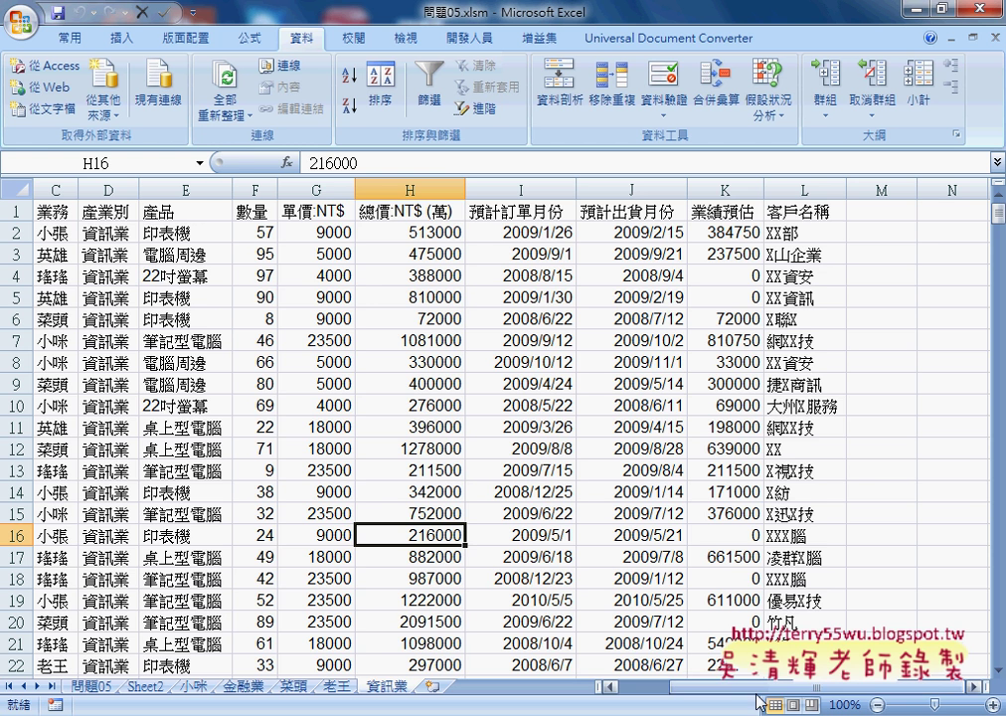
pyautogui.click(92, 686)
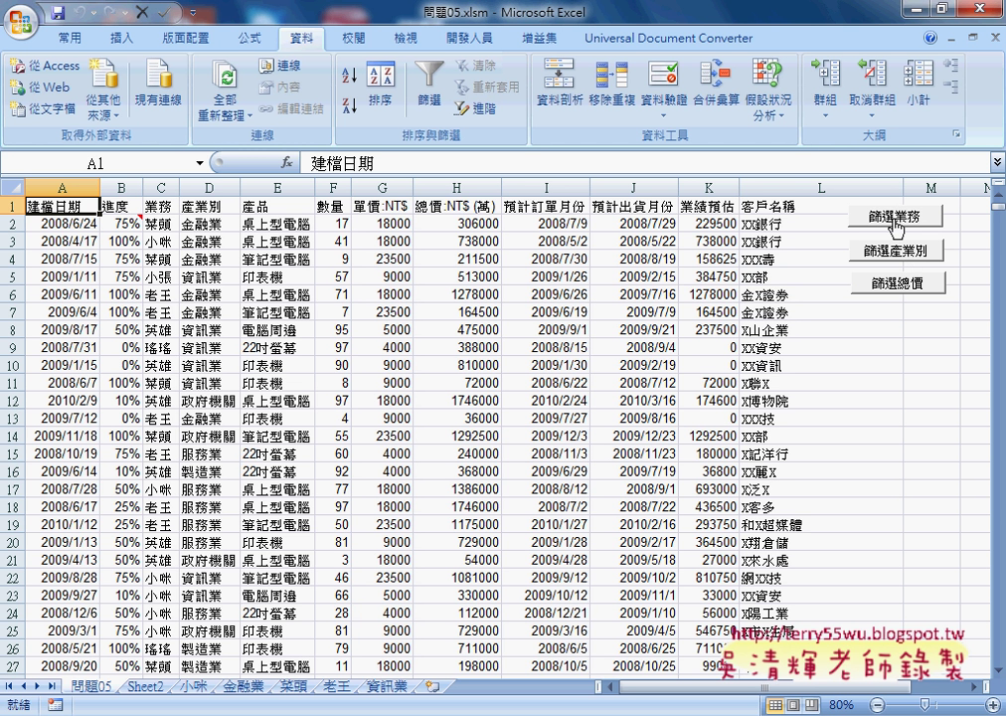
pyautogui.hotkey('ctrl', 'shift', 'd')
pyautogui.moveTo(847, 299); pyautogui.dragTo(861, 312)
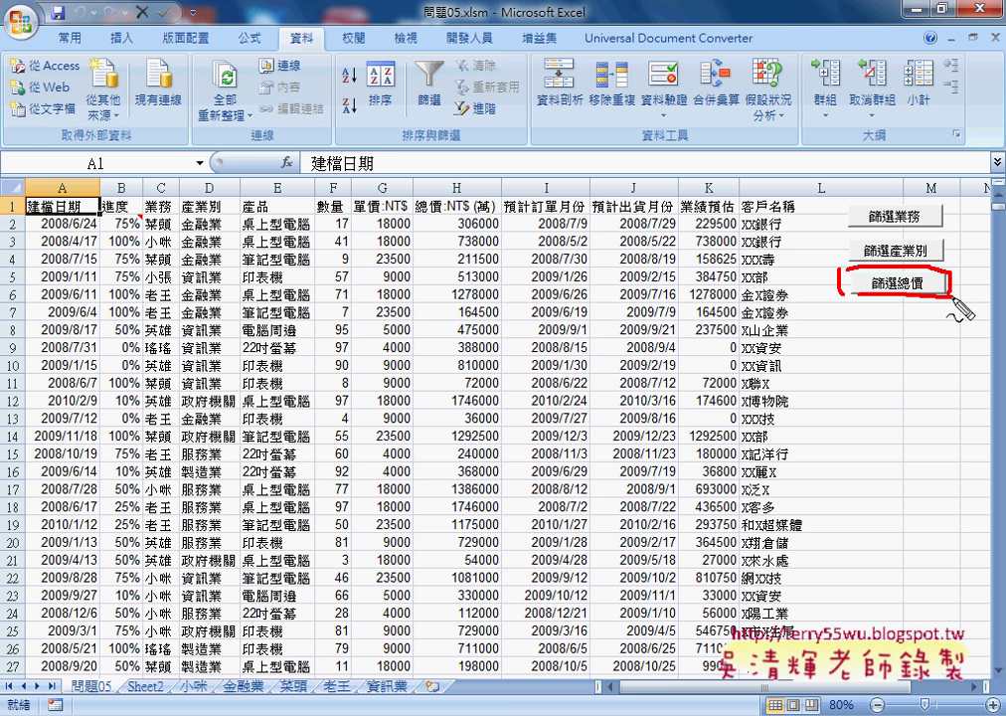
pyautogui.hotkey('ctrl', 'shift', 'd')
pyautogui.click(453, 187)
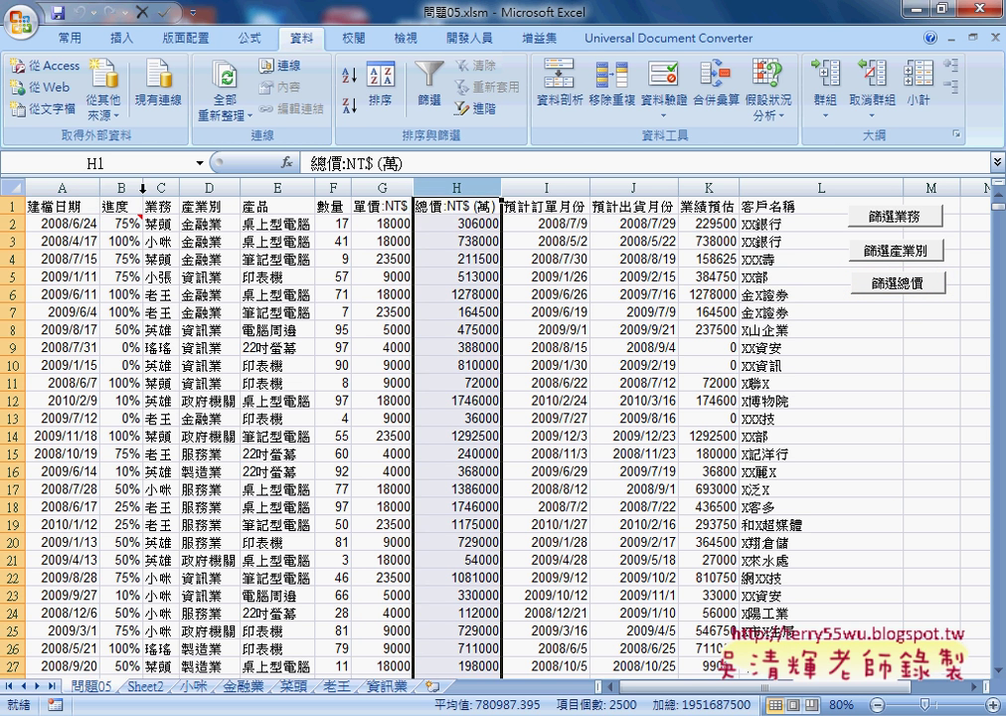
# Step: Run the 篩選總價 macro and enter 1000000 as the minimum total price
pyautogui.click(883, 285)
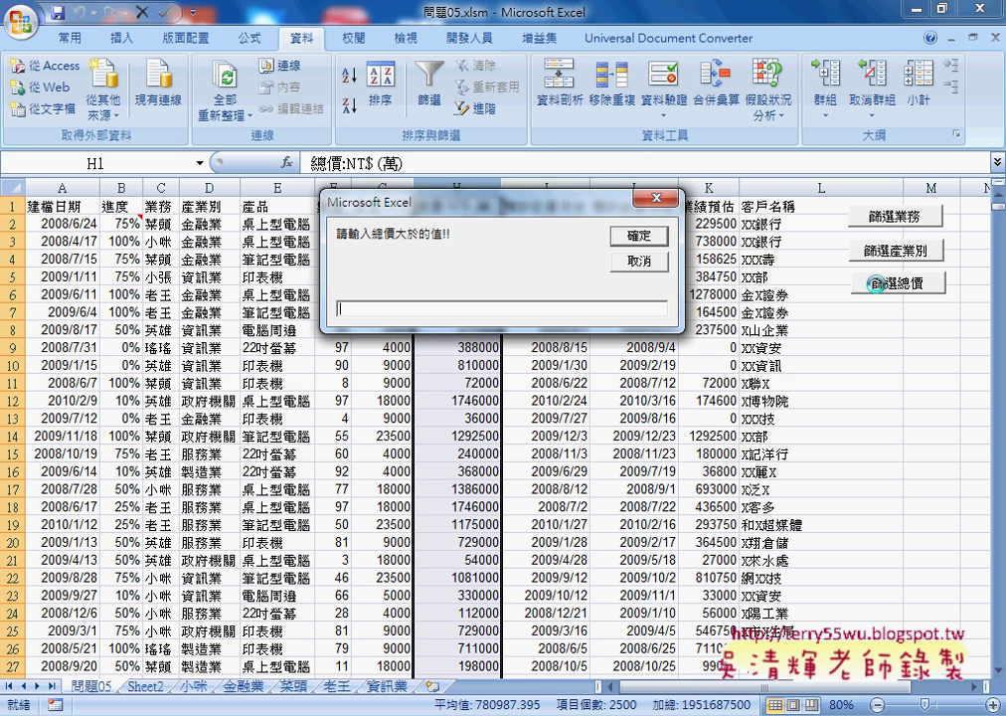
pyautogui.write('1')
pyautogui.write('0')
pyautogui.write('0')
pyautogui.write('0000')
pyautogui.click(637, 248)
# Step: Enter 2000000 as the maximum total price to create the 介於1000000與2000000 sheet
pyautogui.write('2')
pyautogui.write('00000')
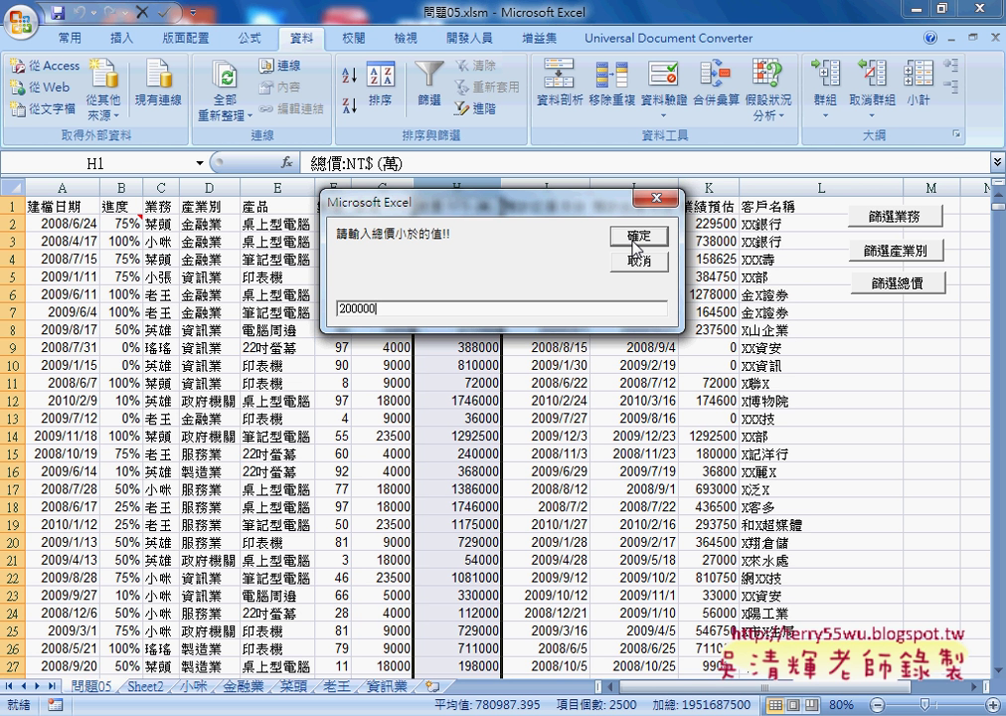
pyautogui.write('0')
pyautogui.click(636, 244)
pyautogui.click(641, 236)
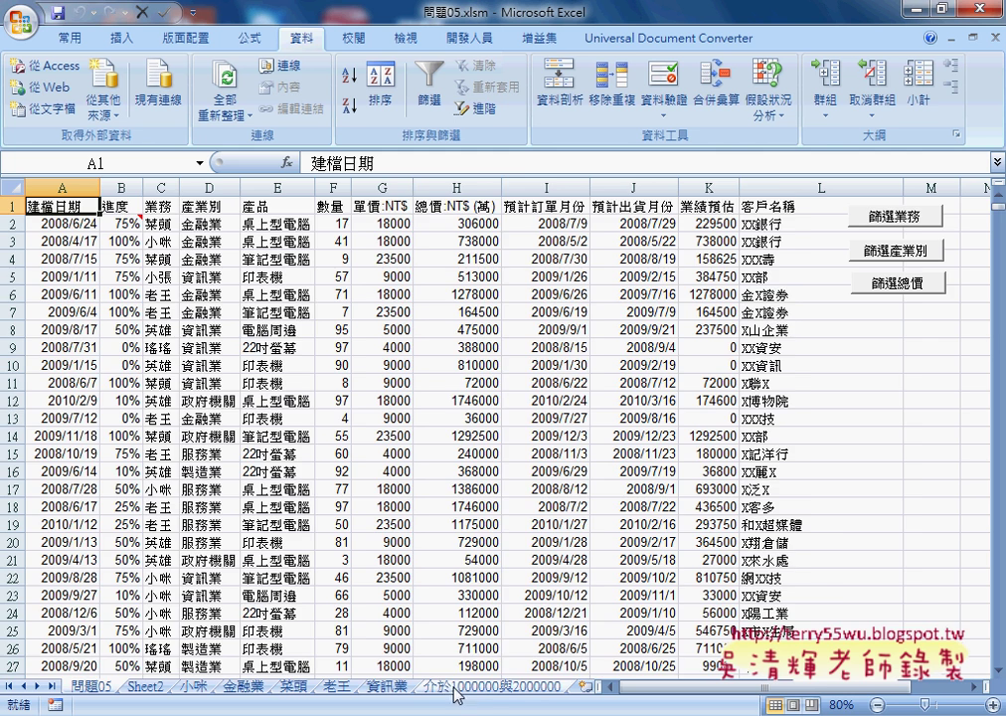
pyautogui.click(497, 688)
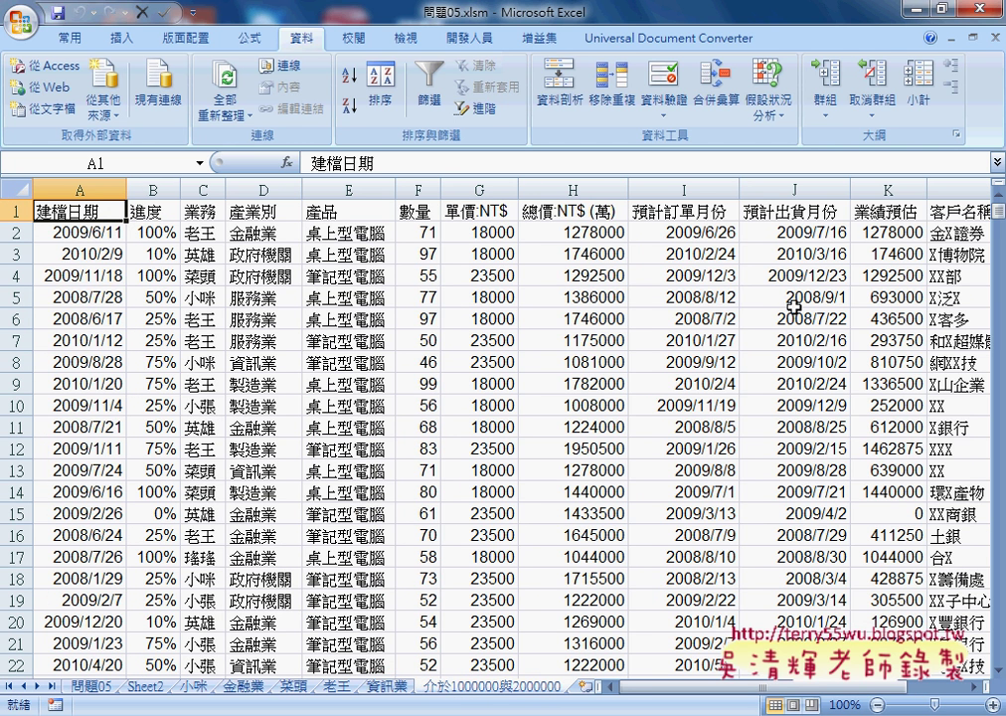
pyautogui.click(597, 176)
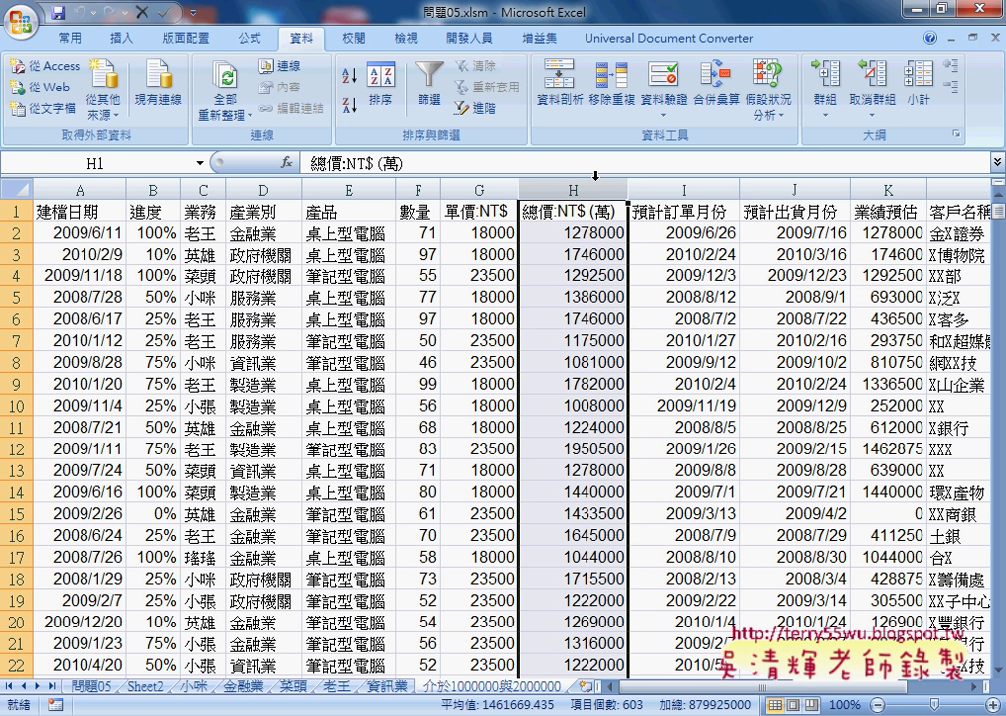
pyautogui.click(98, 685)
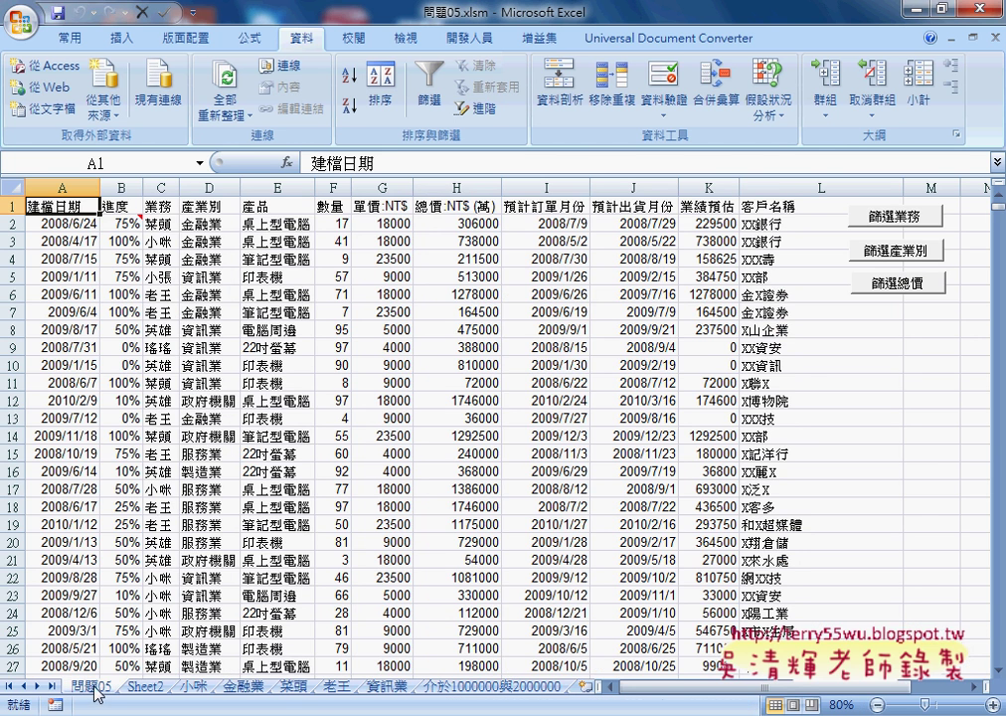
pyautogui.click(463, 208)
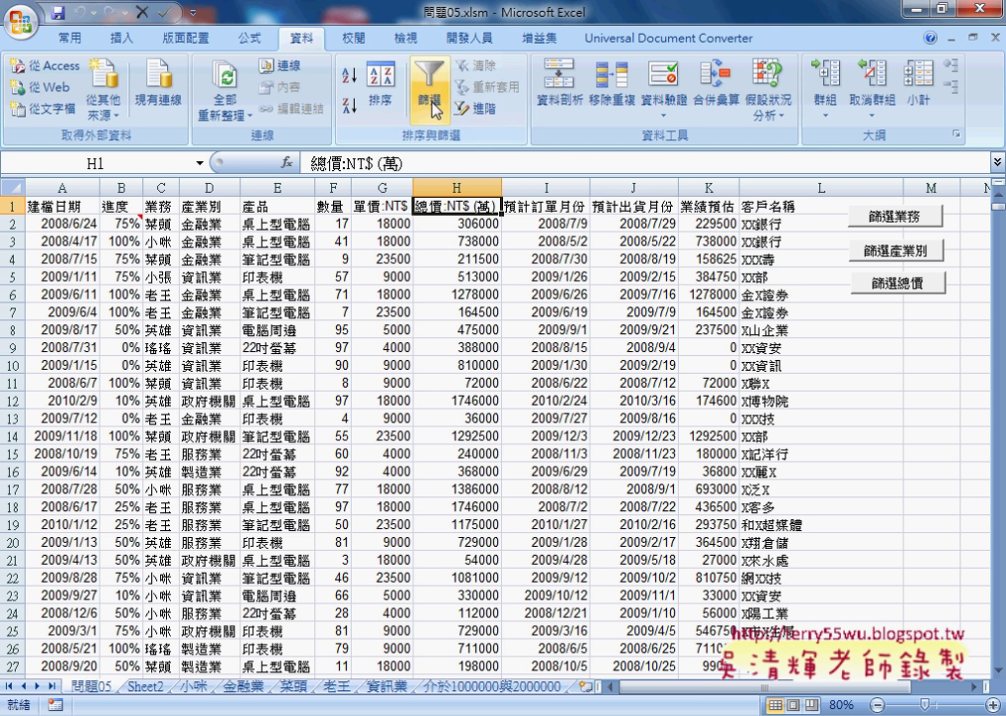
pyautogui.click(433, 108)
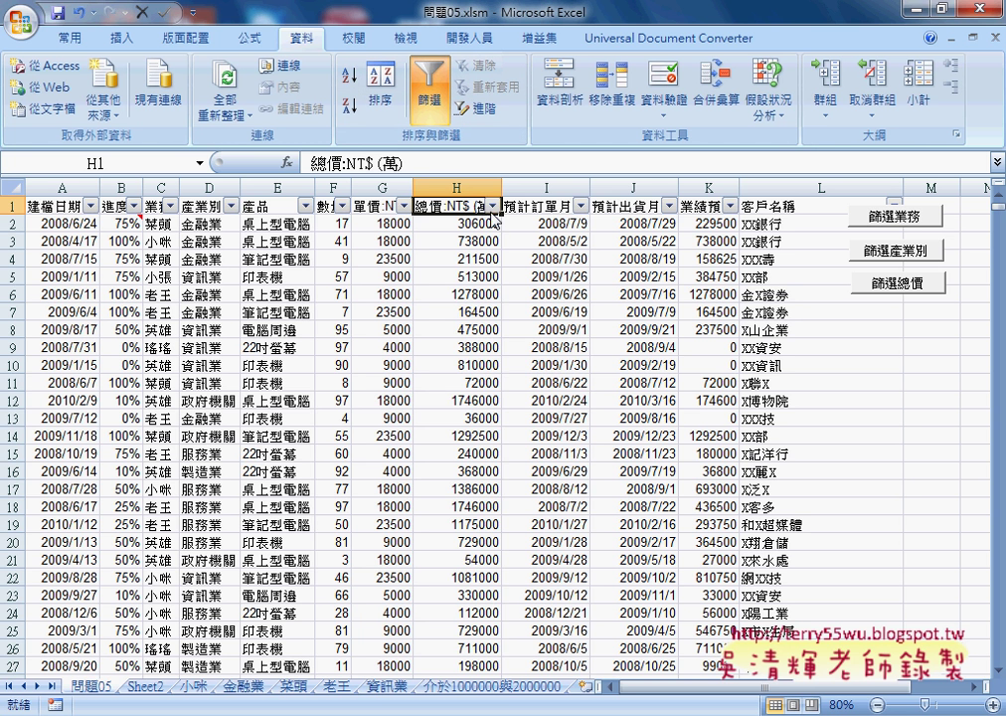
pyautogui.click(456, 185)
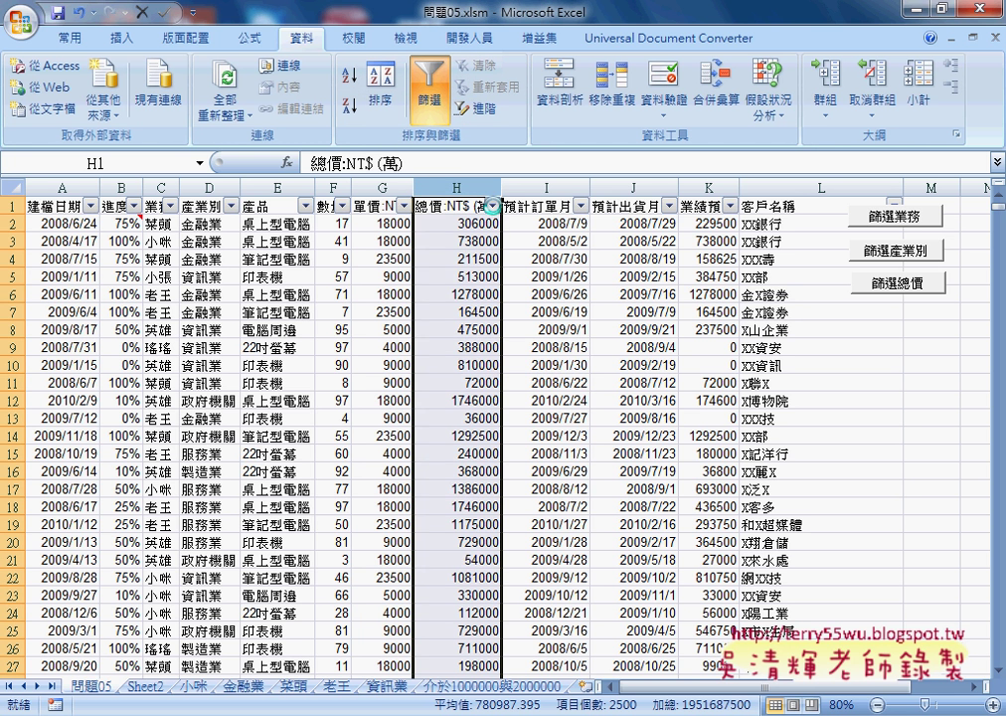
pyautogui.click(492, 205)
pyautogui.moveTo(343, 356)
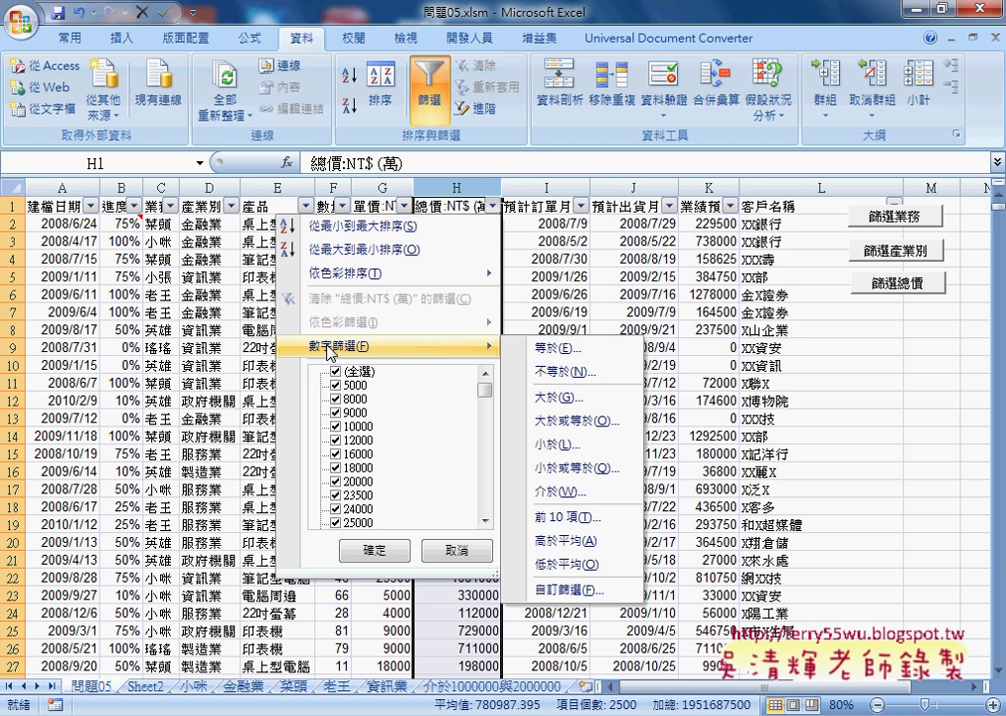
pyautogui.click(138, 169)
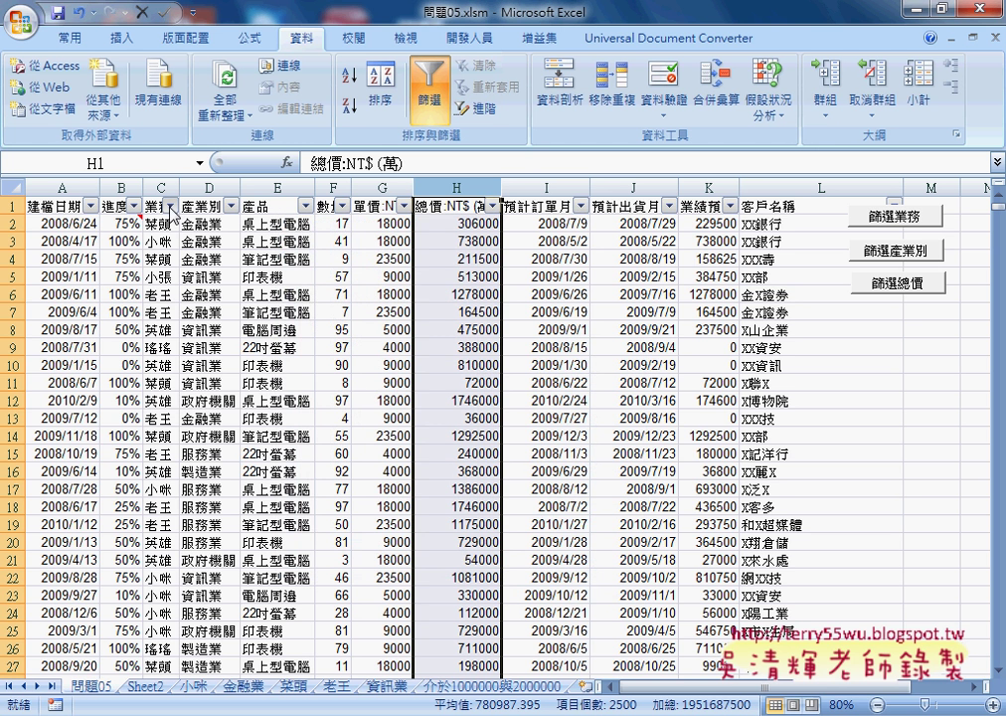
pyautogui.click(170, 205)
pyautogui.moveTo(49, 348)
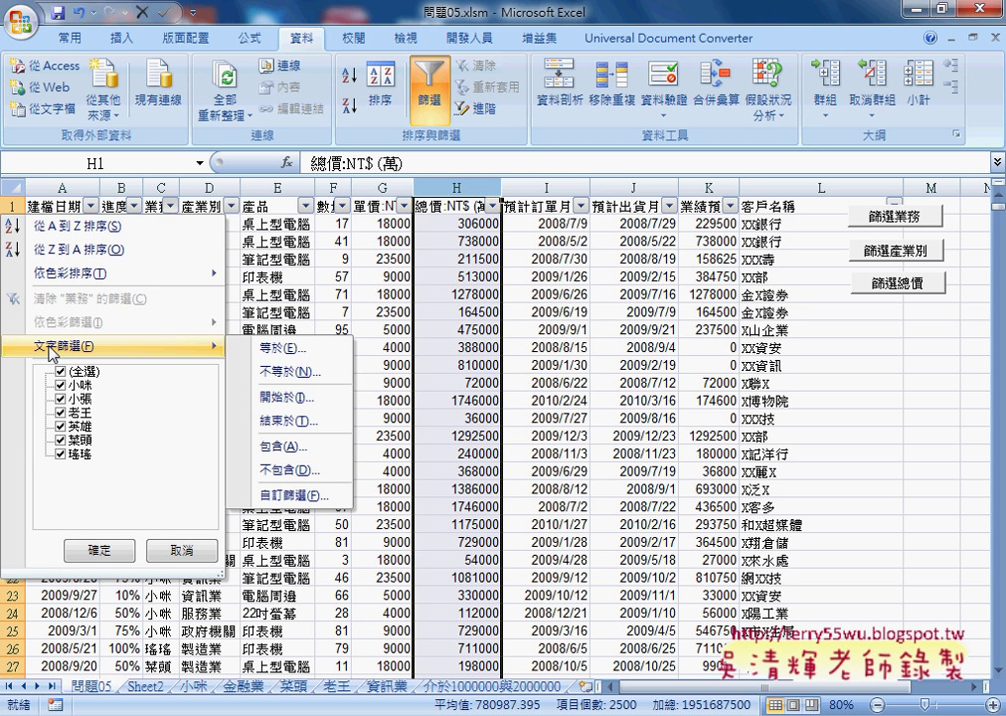
pyautogui.click(580, 206)
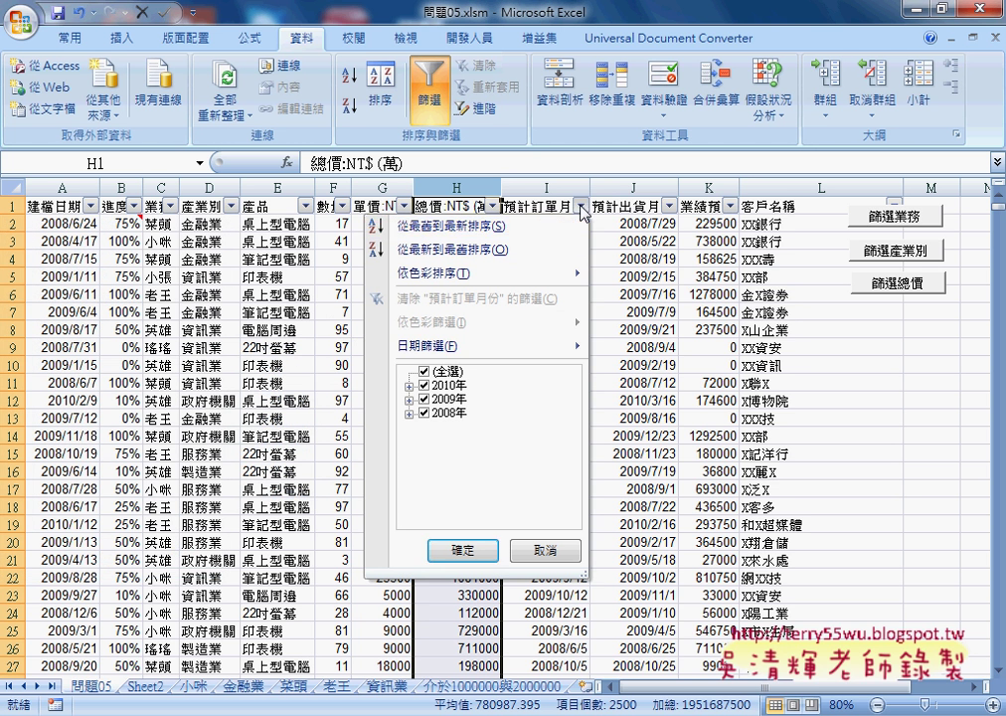
pyautogui.moveTo(413, 354)
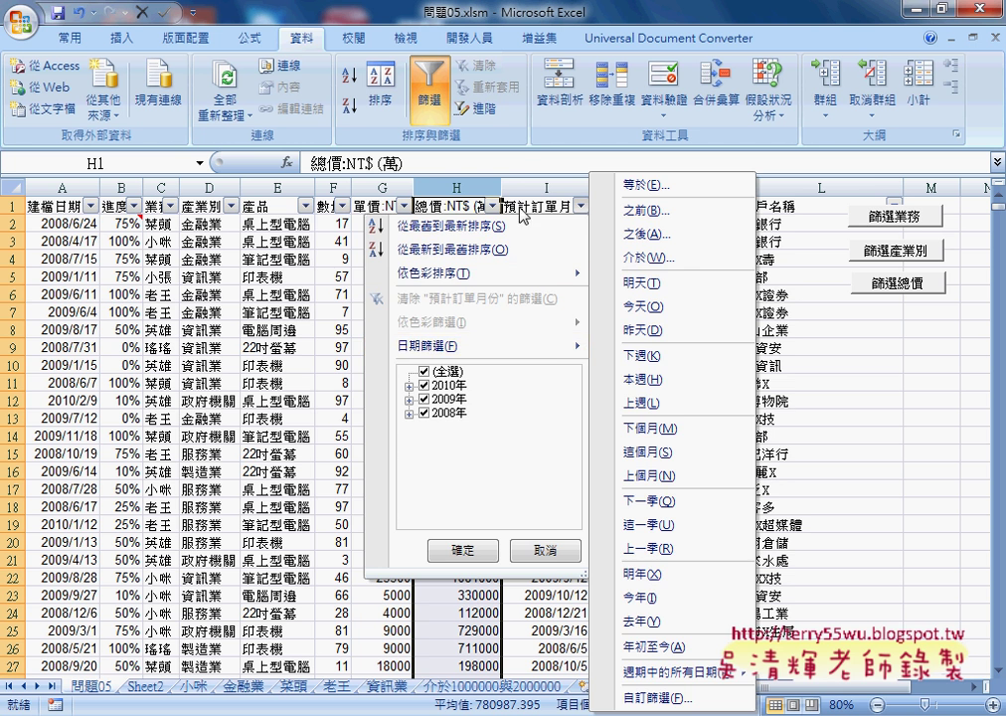
pyautogui.click(544, 550)
pyautogui.click(492, 207)
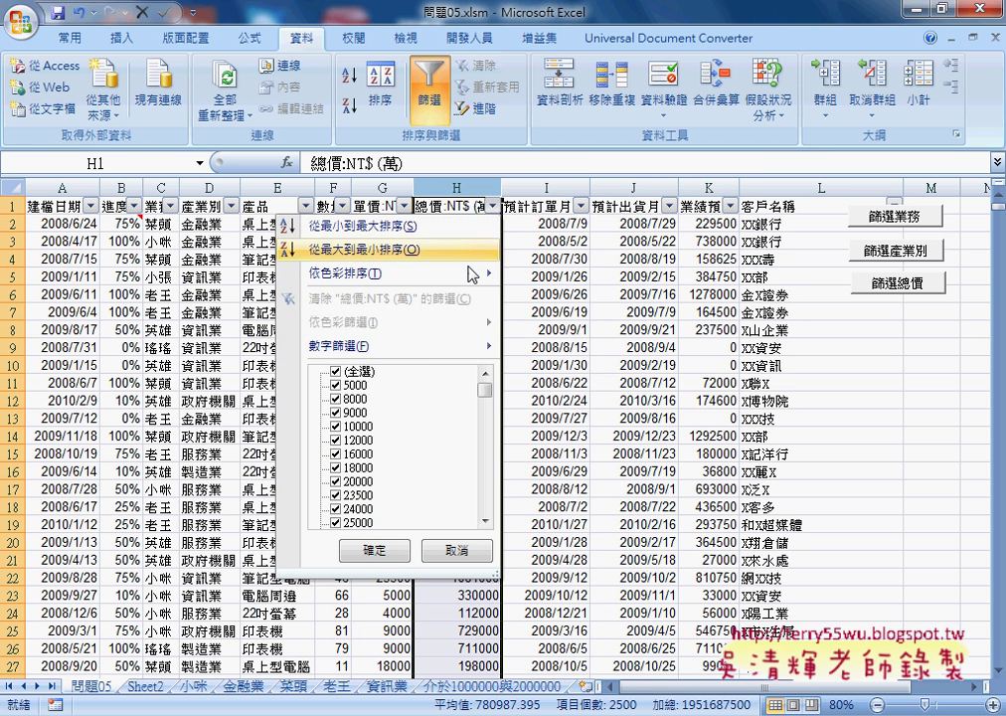
pyautogui.moveTo(428, 358)
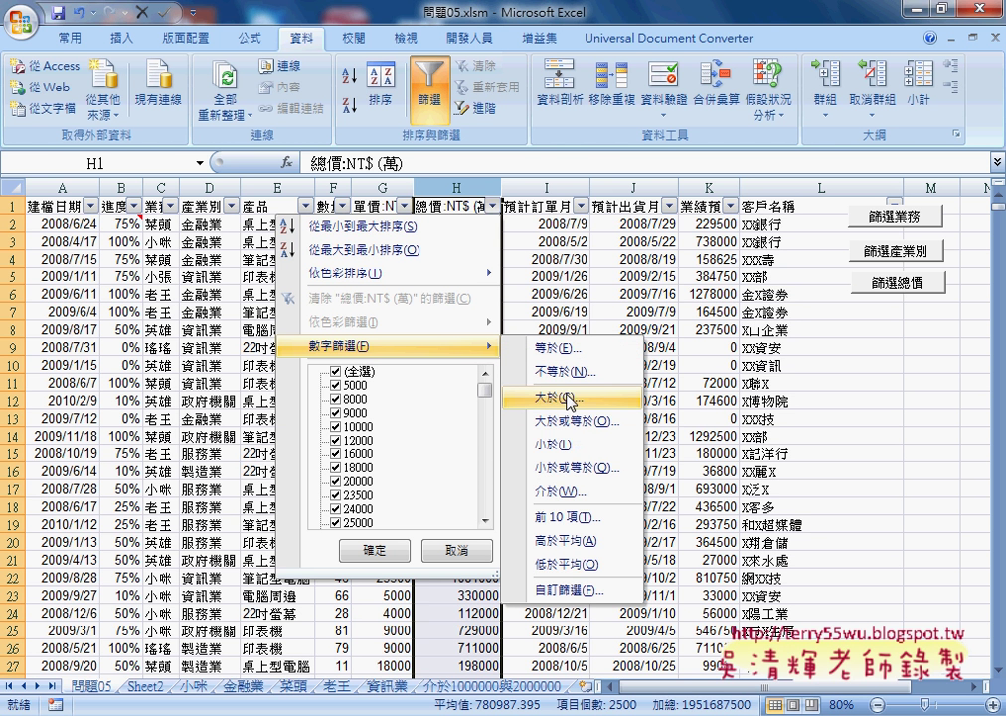
pyautogui.click(568, 497)
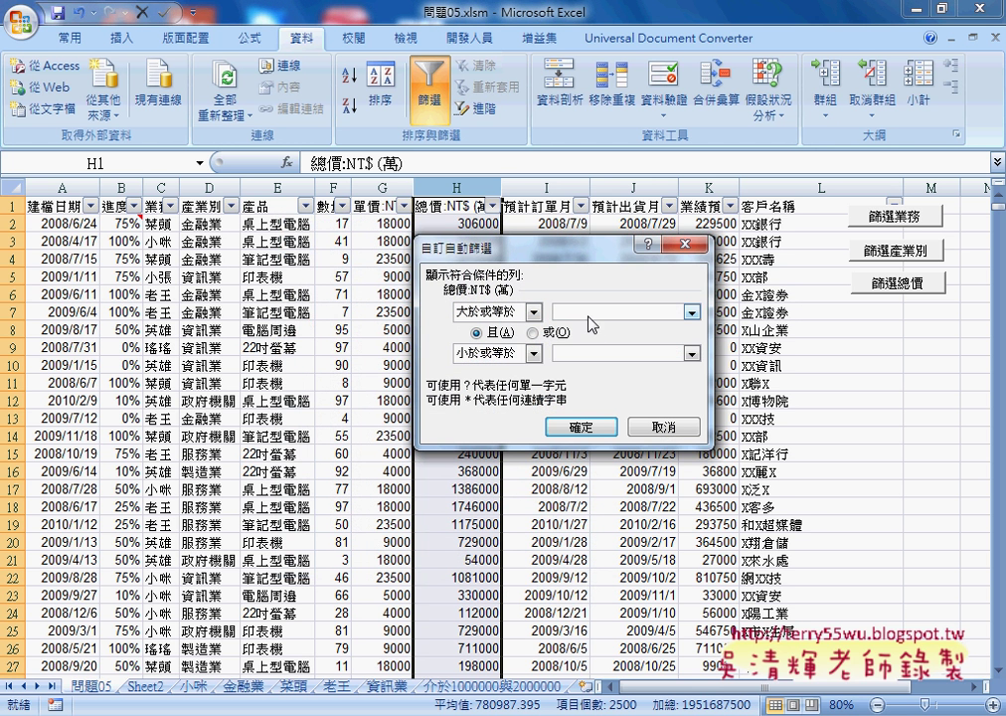
pyautogui.click(581, 353)
pyautogui.click(673, 429)
pyautogui.hotkey('ctrl', 'shift', 'l')
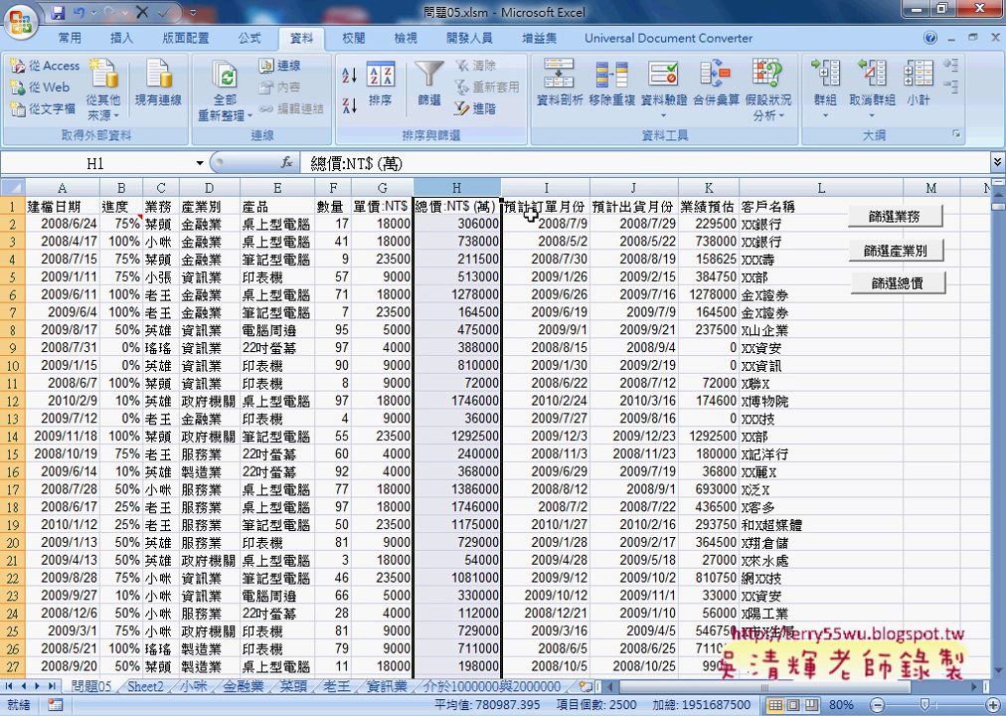
pyautogui.click(439, 206)
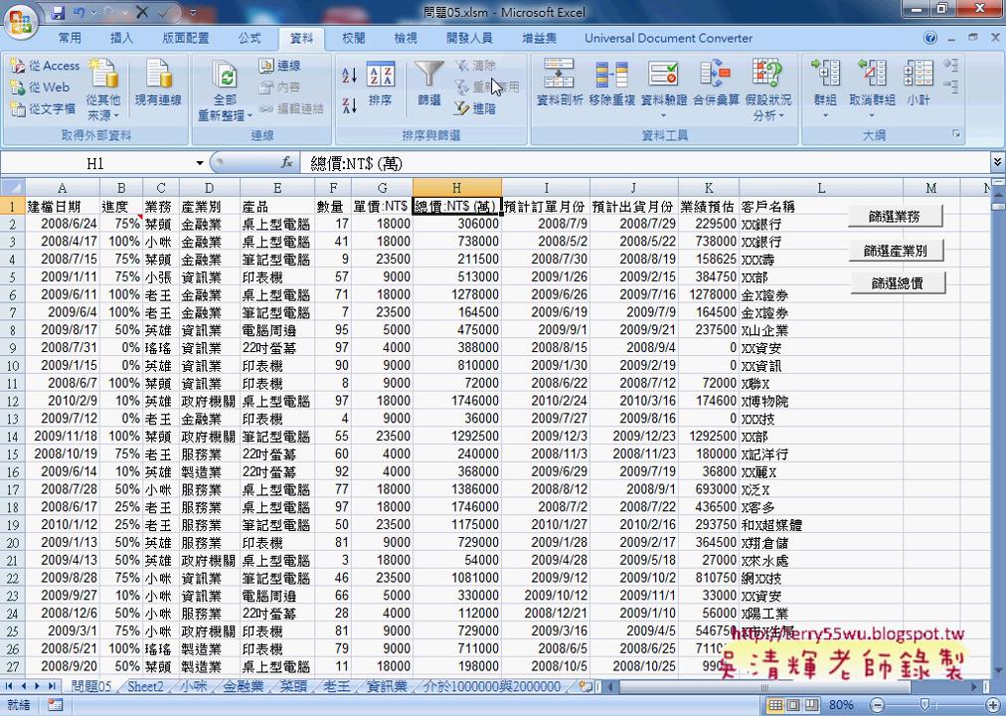
# Step: Start recording a new macro as Macro1, keeping the existing 篩選總價 macro unreplaced
pyautogui.click(467, 37)
pyautogui.click(149, 65)
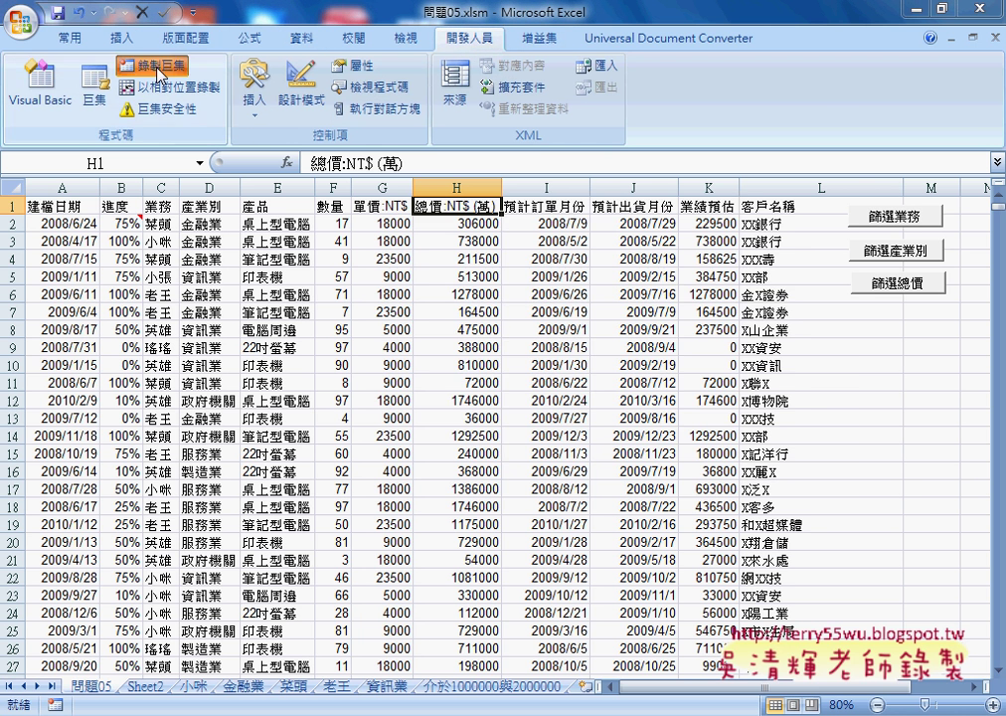
pyautogui.moveTo(426, 171); pyautogui.dragTo(606, 250)
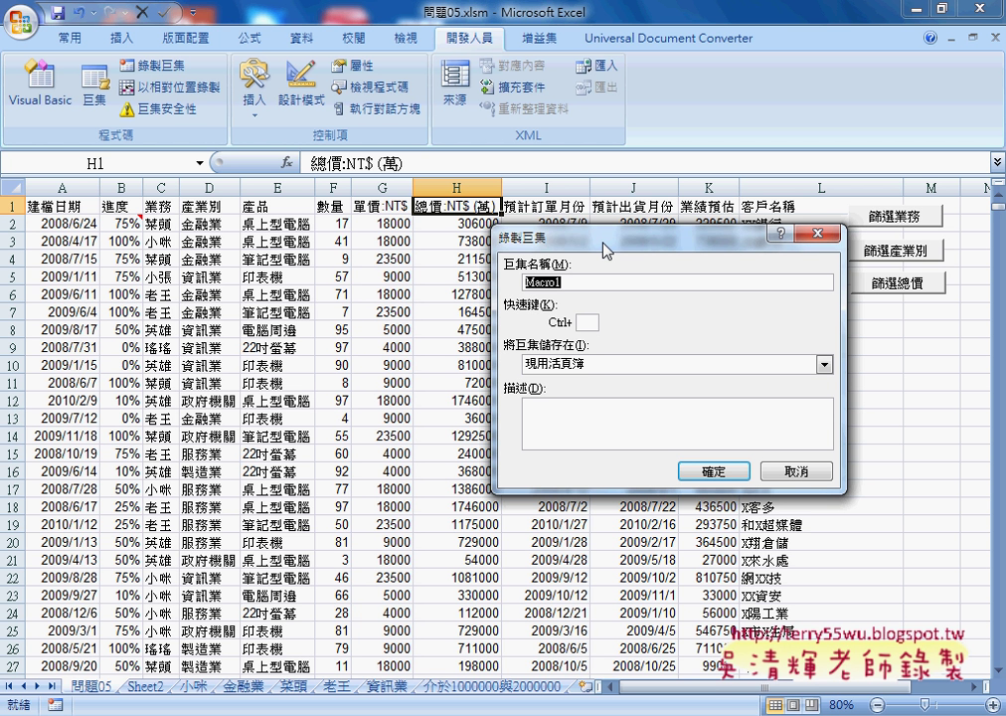
pyautogui.write('ㄉㄨㄥ')
pyautogui.write('總')
pyautogui.write('價')
pyautogui.press('Home')
pyautogui.write('篩選')
pyautogui.click(713, 471)
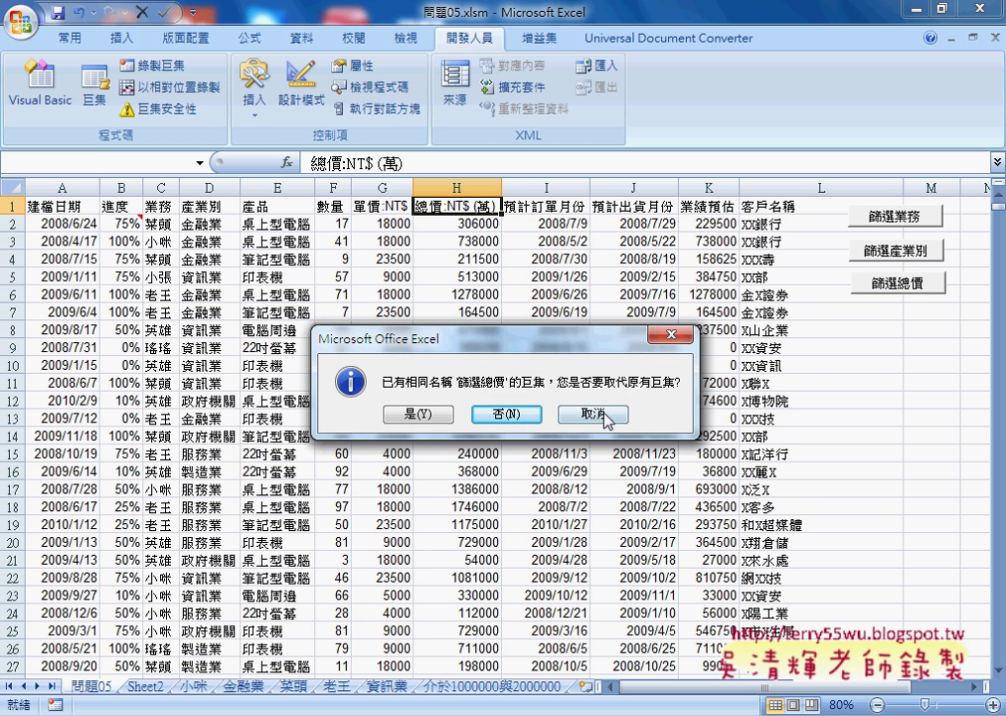
pyautogui.press('Return')
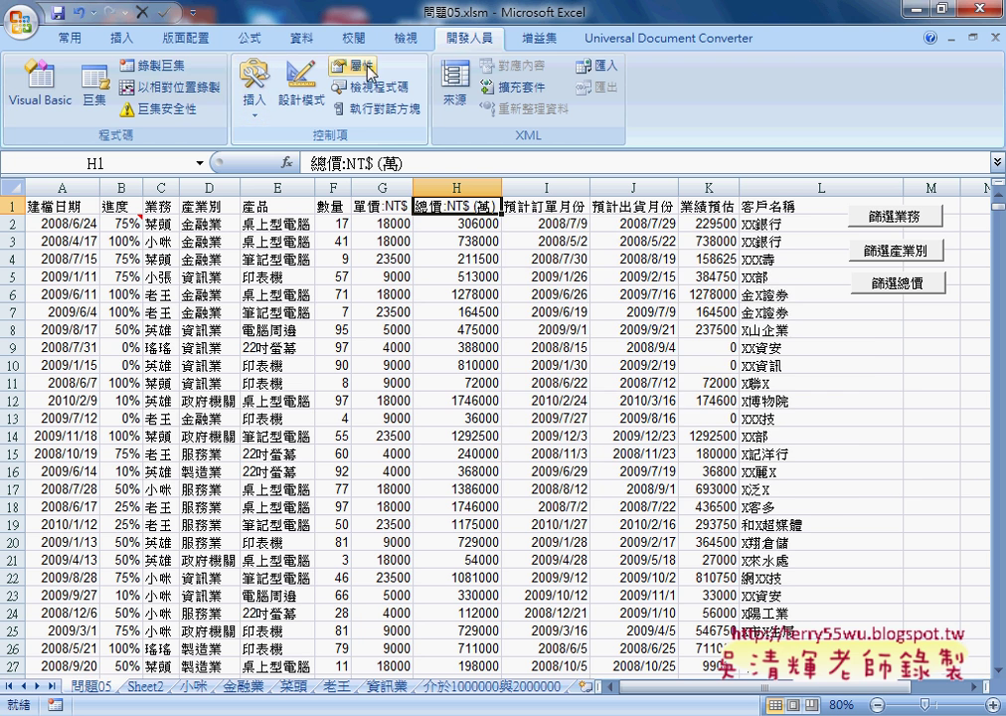
pyautogui.click(151, 64)
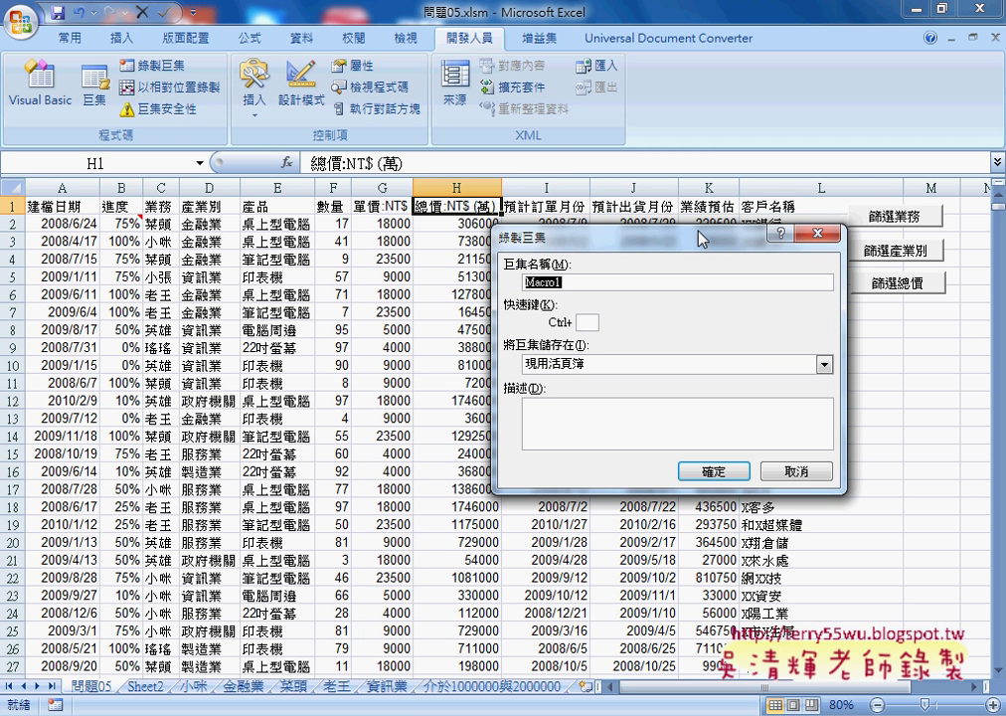
pyautogui.click(653, 282)
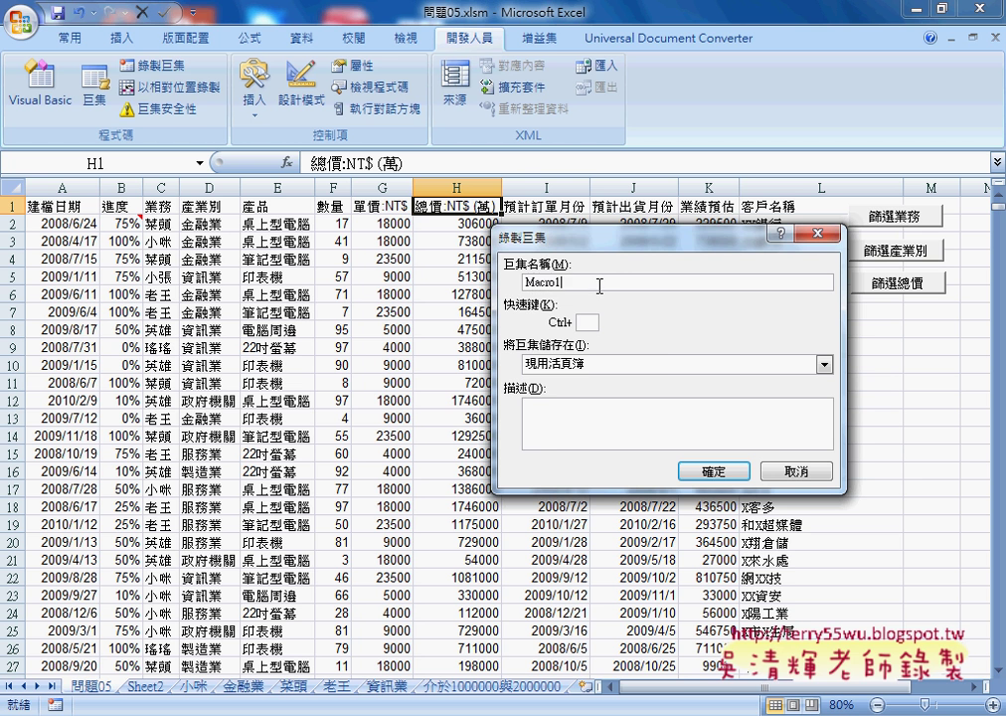
pyautogui.click(746, 473)
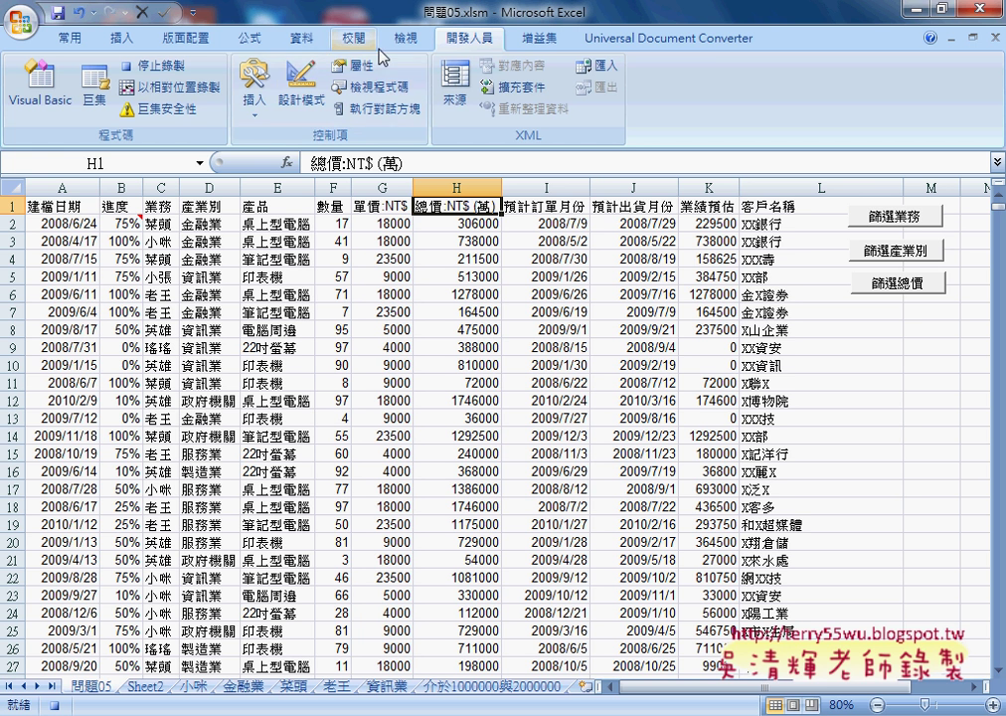
# Step: Turn on filtering and filter the 總價 column to values between 1000000 and 2000000
pyautogui.click(290, 46)
pyautogui.click(430, 90)
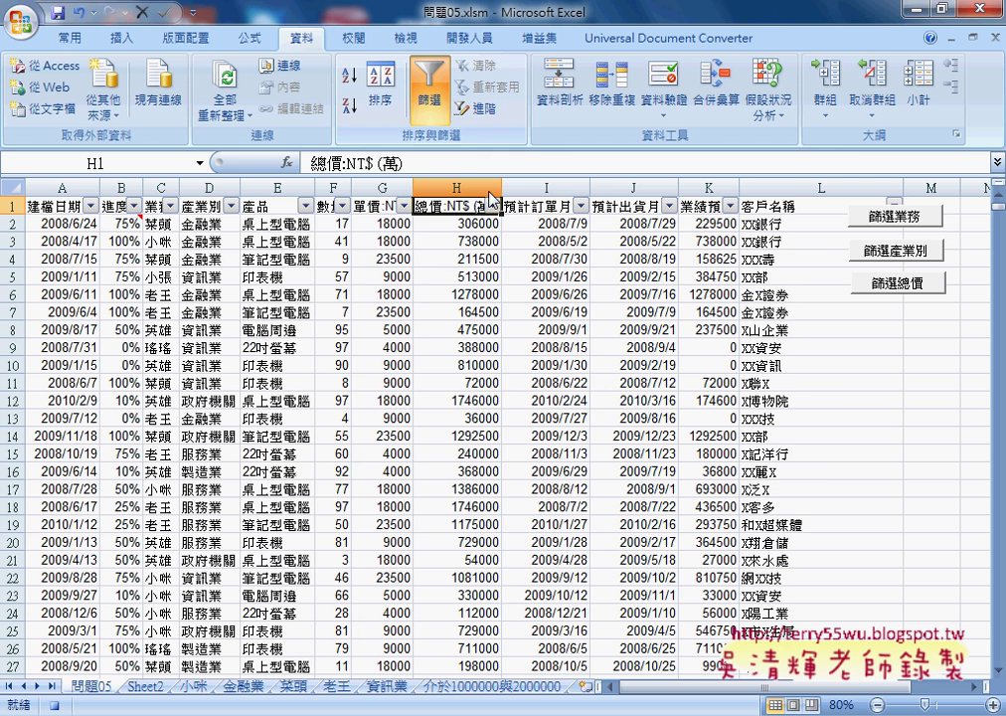
pyautogui.click(492, 205)
pyautogui.moveTo(445, 350)
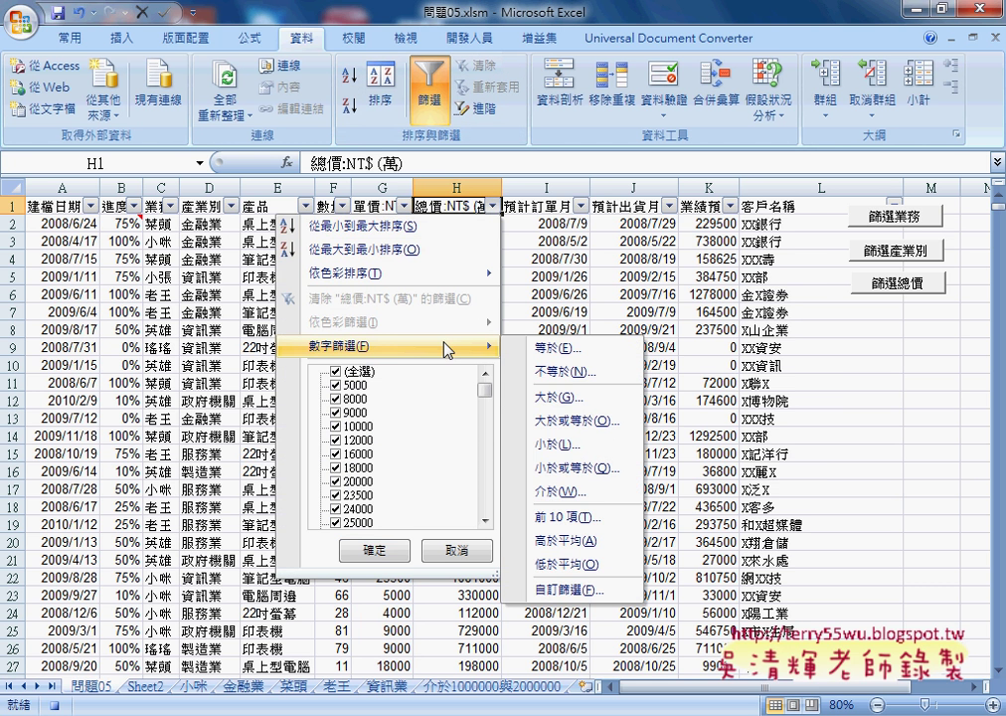
pyautogui.click(568, 492)
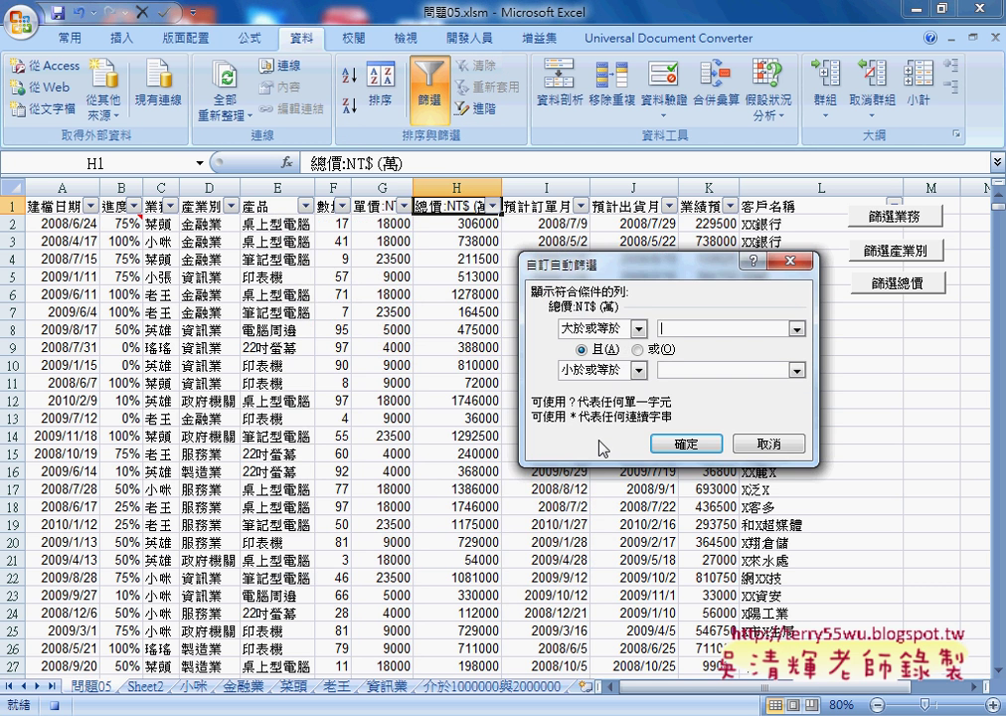
pyautogui.moveTo(668, 269); pyautogui.dragTo(729, 226)
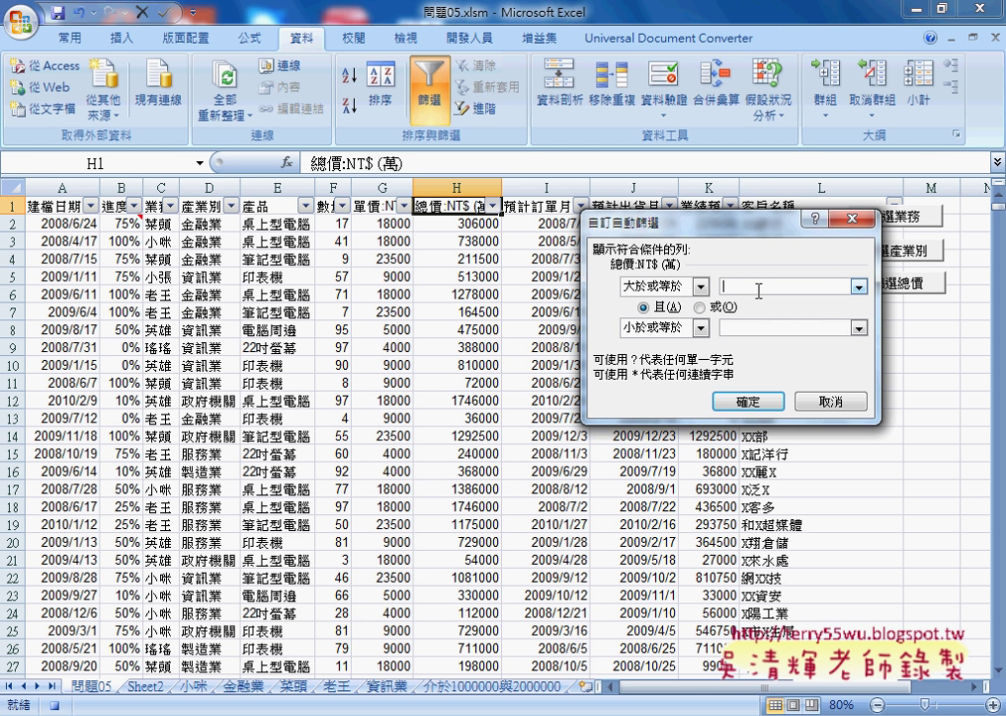
pyautogui.write('1')
pyautogui.write('000000')
pyautogui.click(776, 325)
pyautogui.write('20000')
pyautogui.write('00')
pyautogui.click(761, 400)
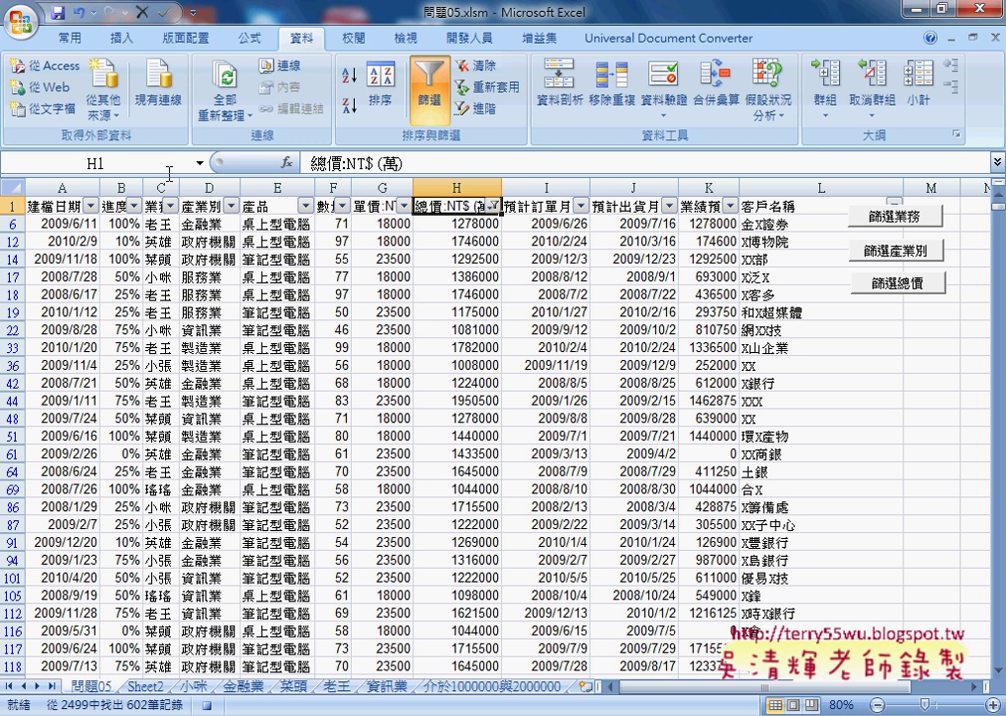
# Step: Stop recording and open Macro1 from the Macros list for editing
pyautogui.click(467, 41)
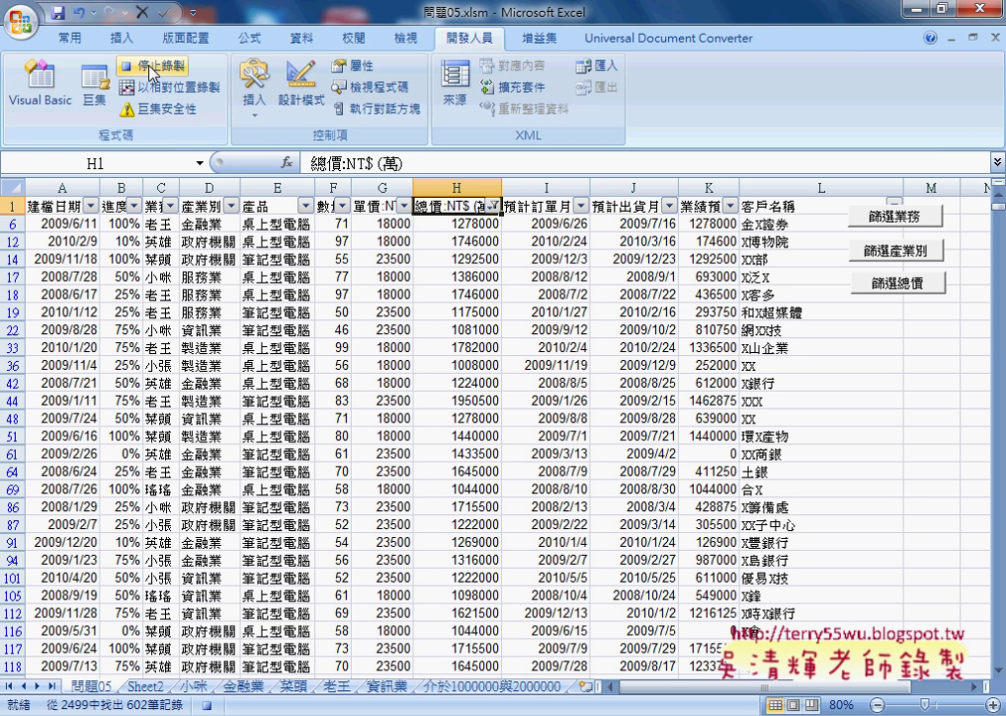
pyautogui.click(96, 100)
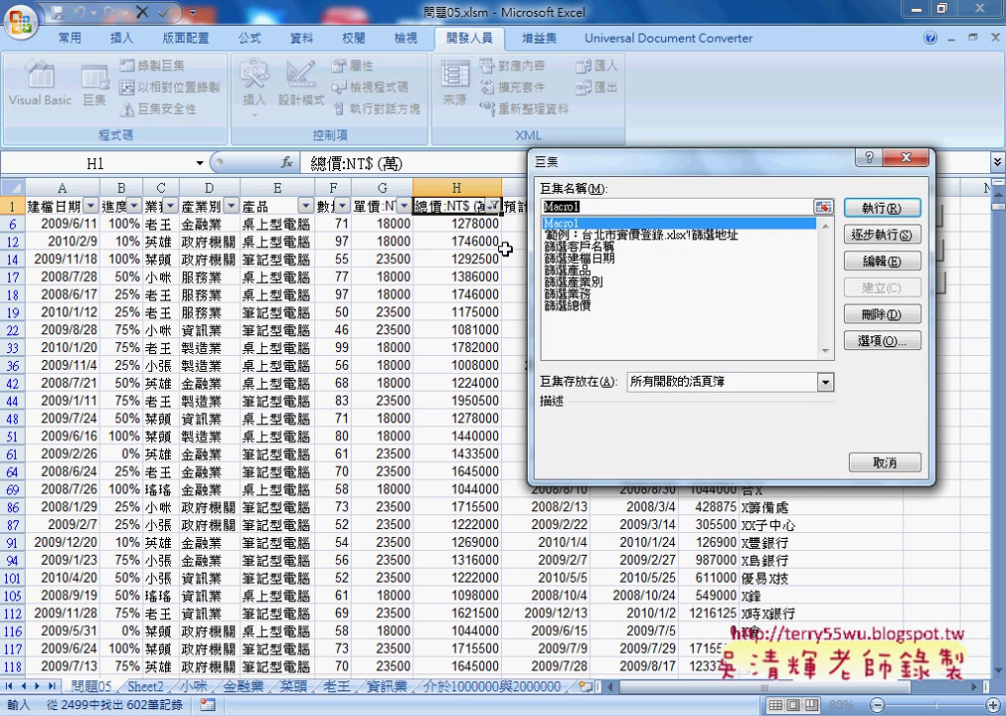
pyautogui.click(875, 260)
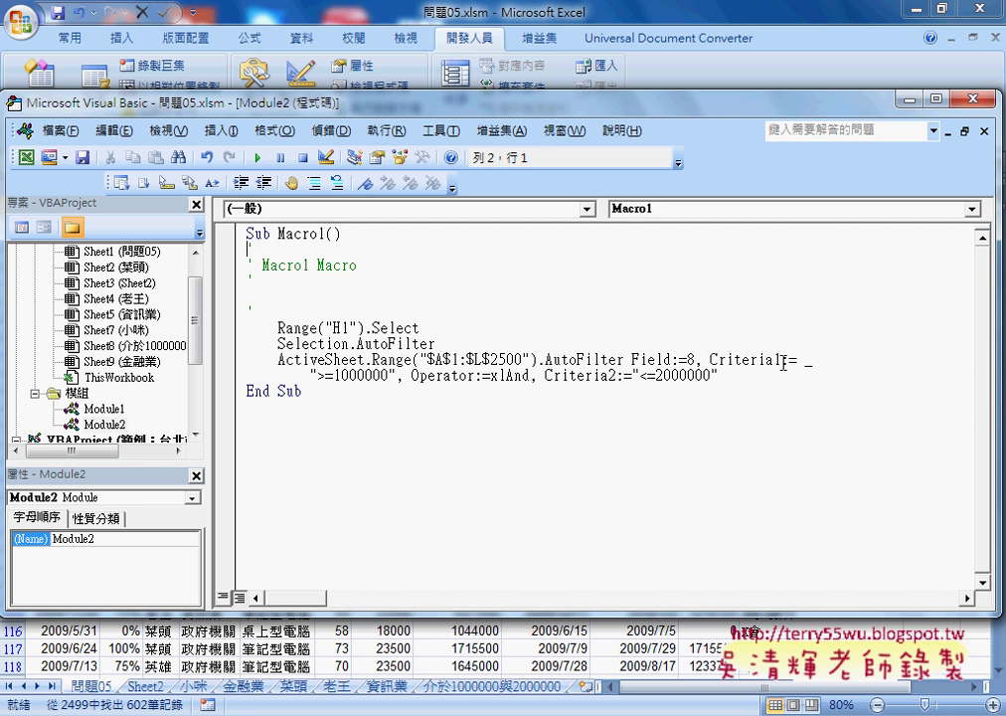
# Step: Highlight Macro1's >=1000000, Operator:=xlAnd and upper-limit criteria, then open Module1
pyautogui.click(787, 362)
pyautogui.moveTo(791, 363); pyautogui.dragTo(812, 362)
pyautogui.click(791, 362)
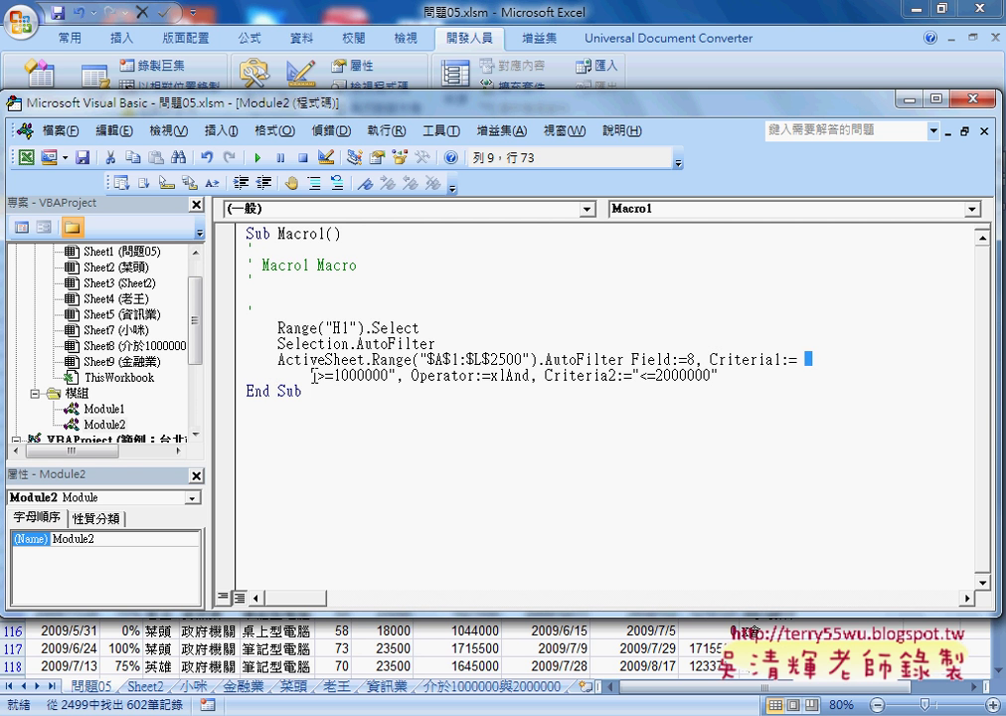
pyautogui.moveTo(311, 374); pyautogui.dragTo(397, 375)
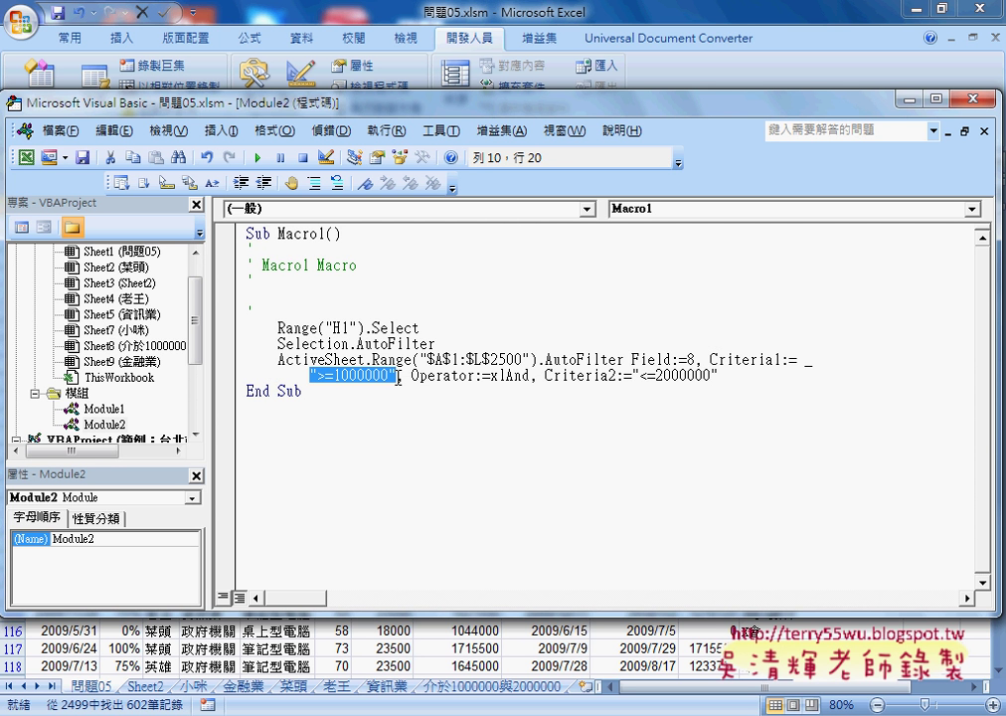
pyautogui.moveTo(411, 376); pyautogui.dragTo(533, 376)
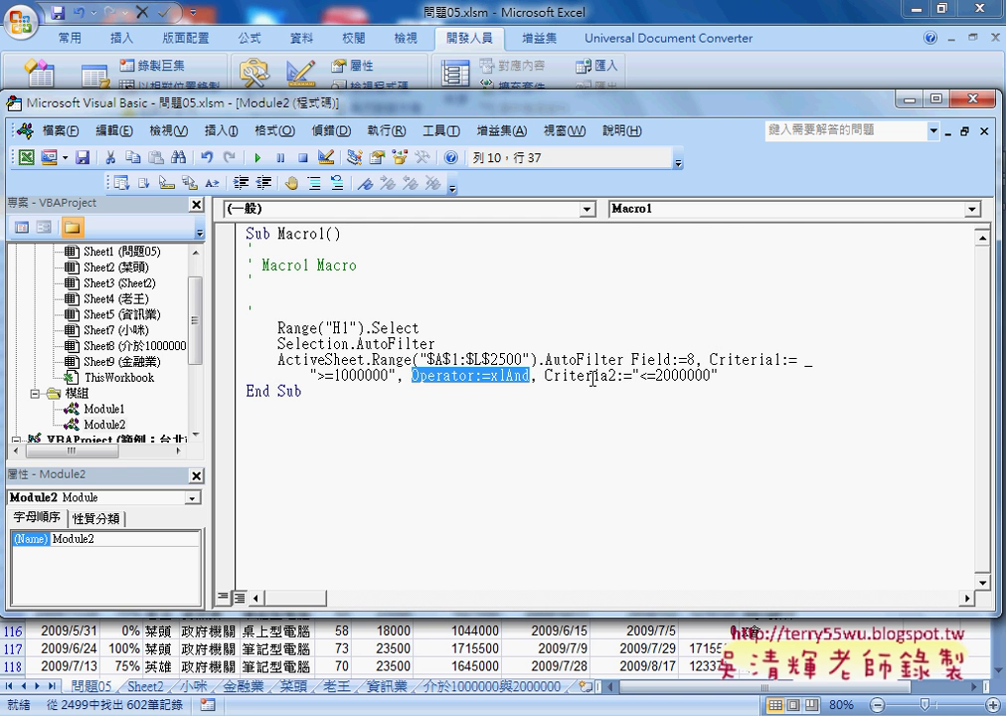
pyautogui.moveTo(610, 375); pyautogui.dragTo(713, 375)
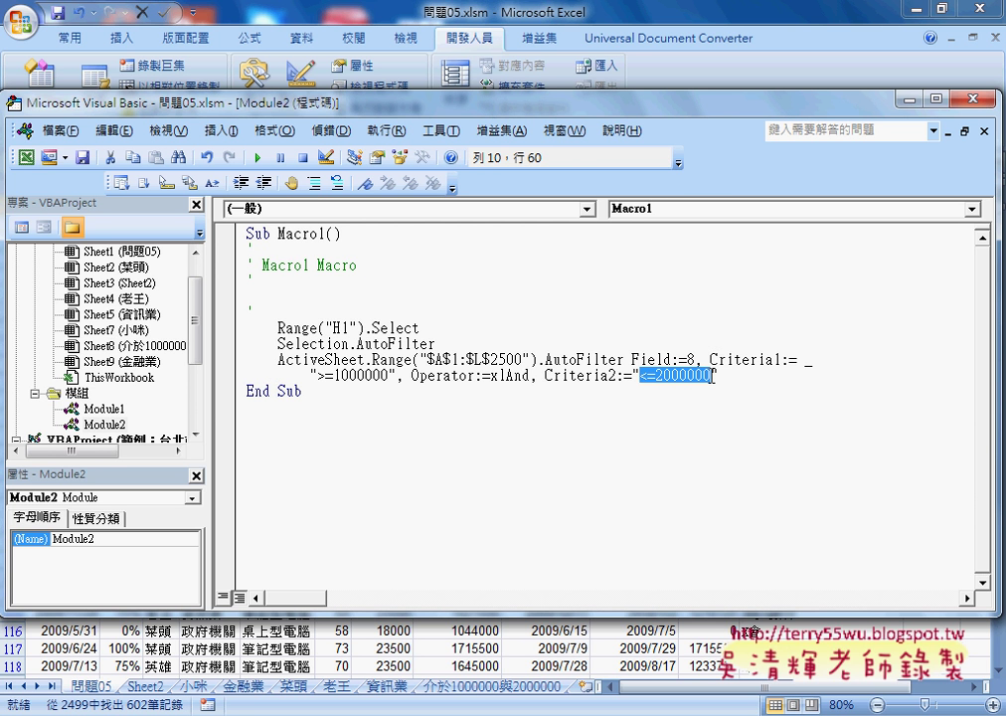
pyautogui.doubleClick(104, 409)
pyautogui.scroll(3, 384, 314)
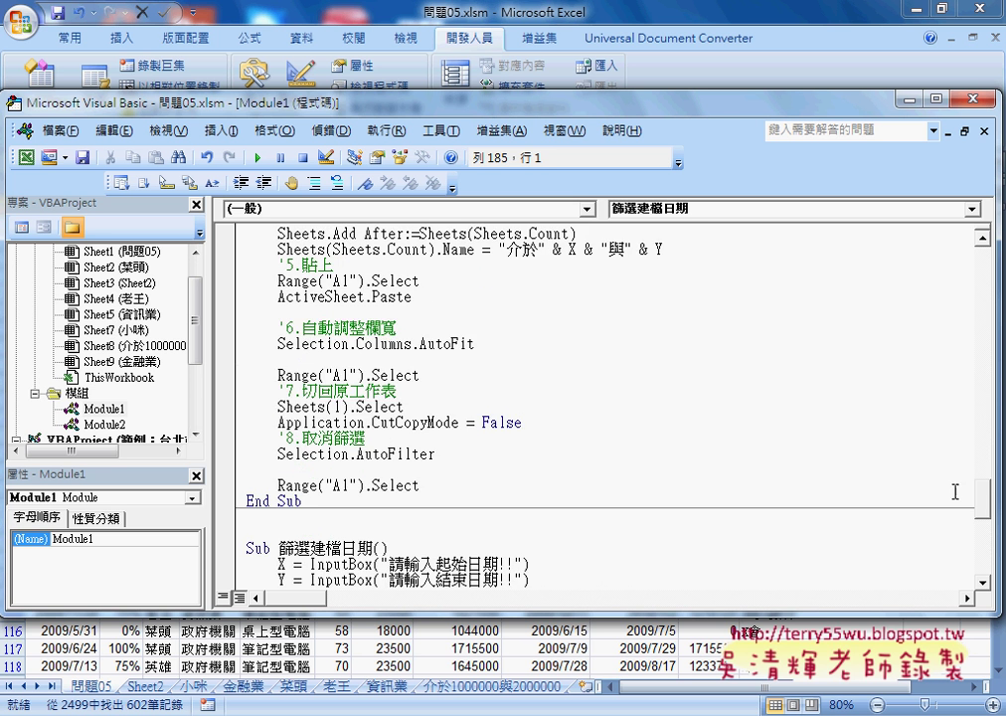
# Step: Scroll Module1 to Sub 篩選總價, highlight the Y = InputBox line and circle X
pyautogui.scroll(5, 780, 409)
pyautogui.scroll(10, 954, 248)
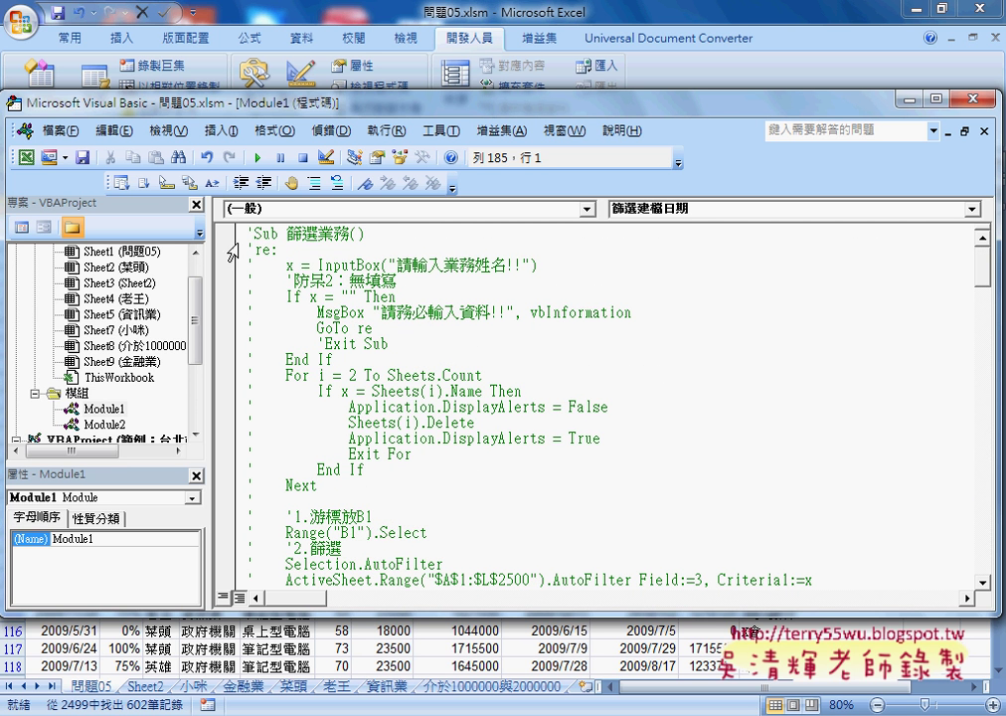
pyautogui.moveTo(248, 234)
pyautogui.mouseDown()
pyautogui.moveTo(391, 296)
pyautogui.moveTo(406, 375)
pyautogui.mouseUp()
pyautogui.scroll(-3, 407, 375)
pyautogui.scroll(-3, 407, 399)
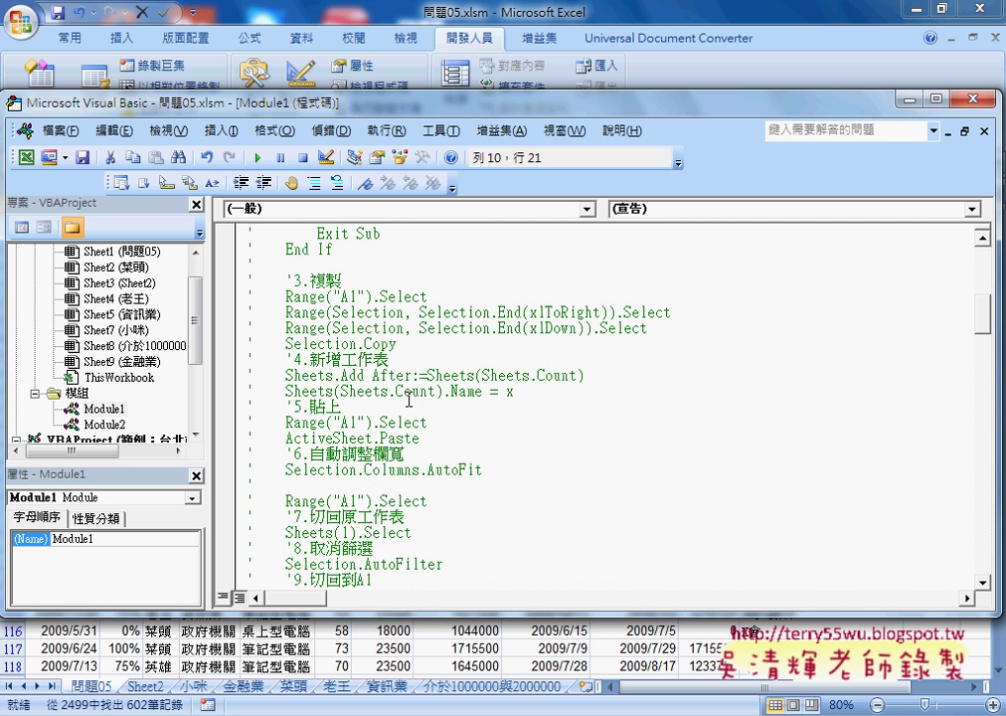
pyautogui.scroll(-6, 332, 335)
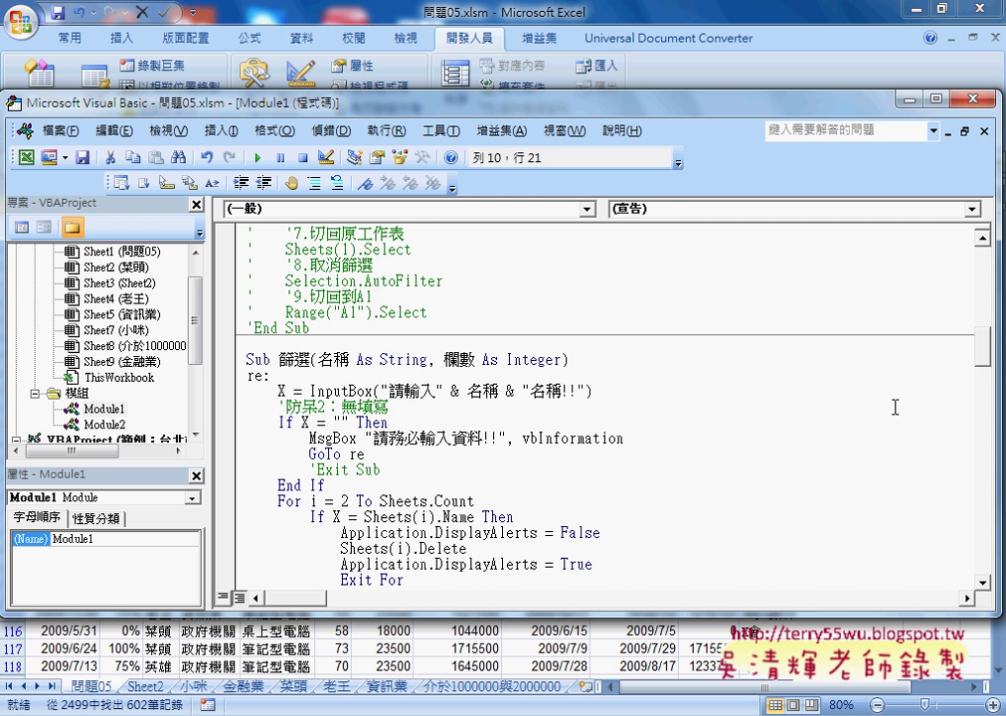
pyautogui.moveTo(984, 350); pyautogui.dragTo(987, 469)
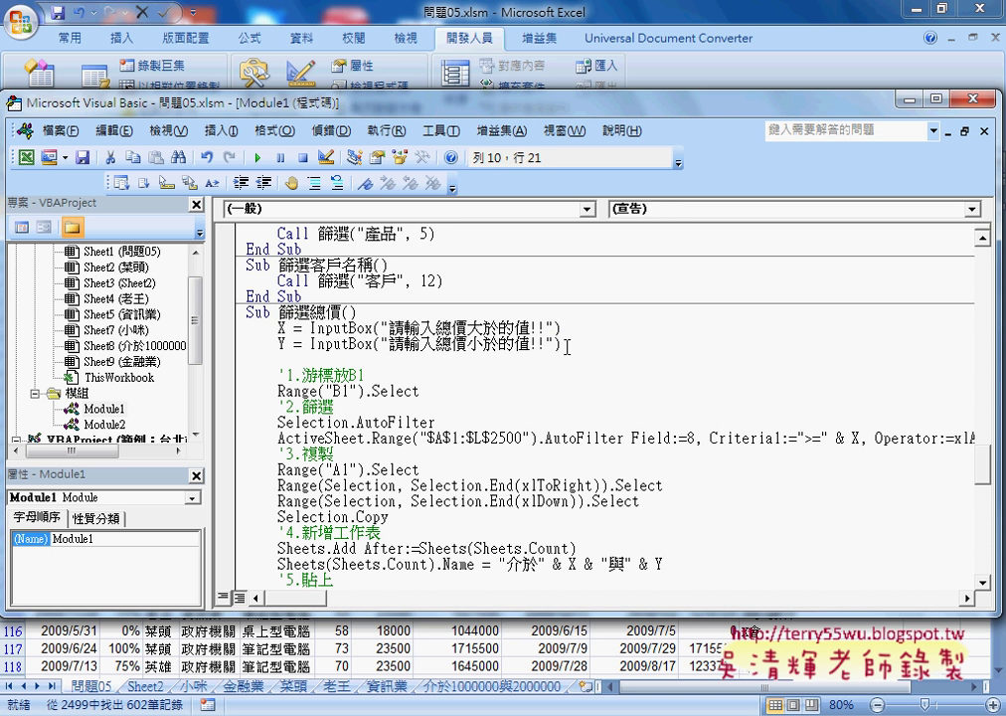
pyautogui.moveTo(563, 343); pyautogui.dragTo(278, 343)
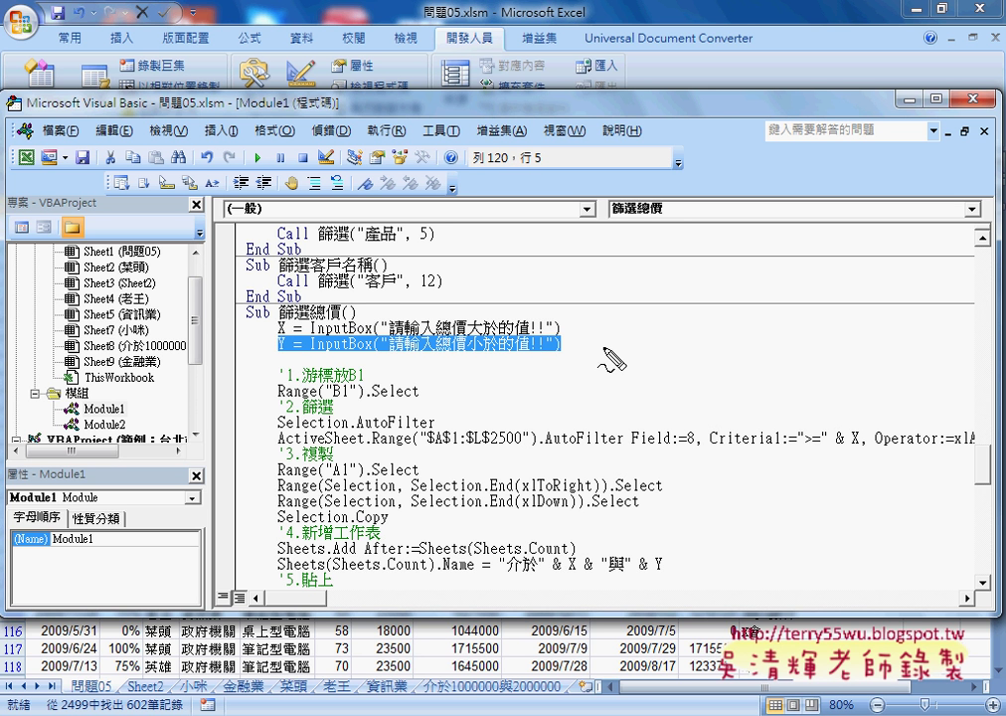
pyautogui.moveTo(282, 322)
pyautogui.mouseDown()
pyautogui.moveTo(270, 354)
pyautogui.moveTo(286, 368)
pyautogui.mouseUp()
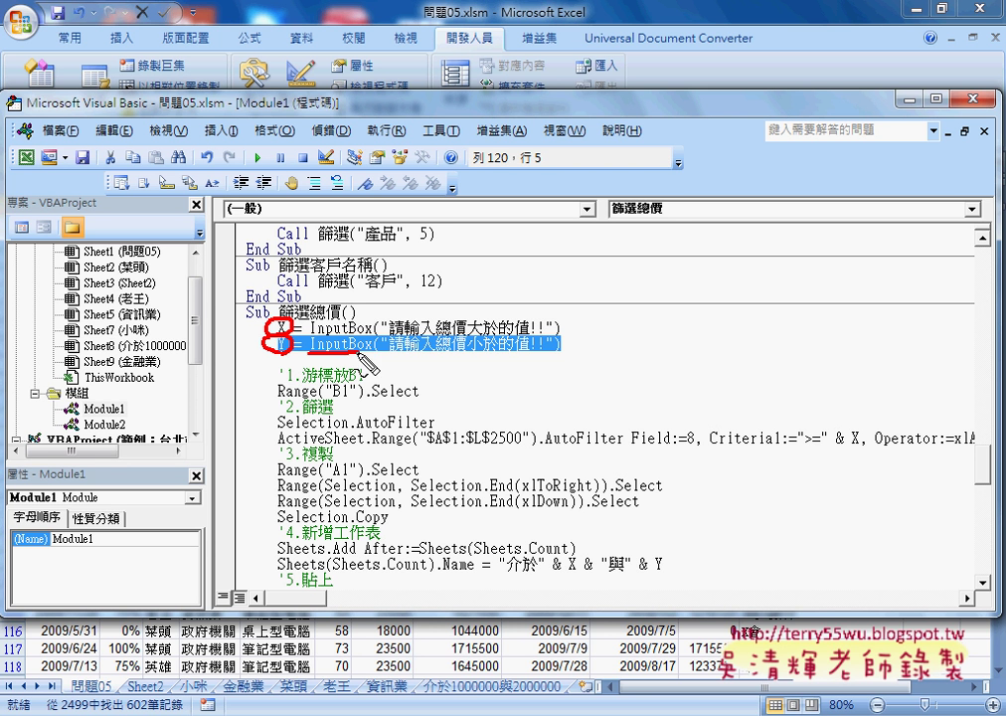
# Step: Underline InputBox on the Y line, exit pen mode and widen the code pane
pyautogui.moveTo(311, 352); pyautogui.dragTo(360, 349)
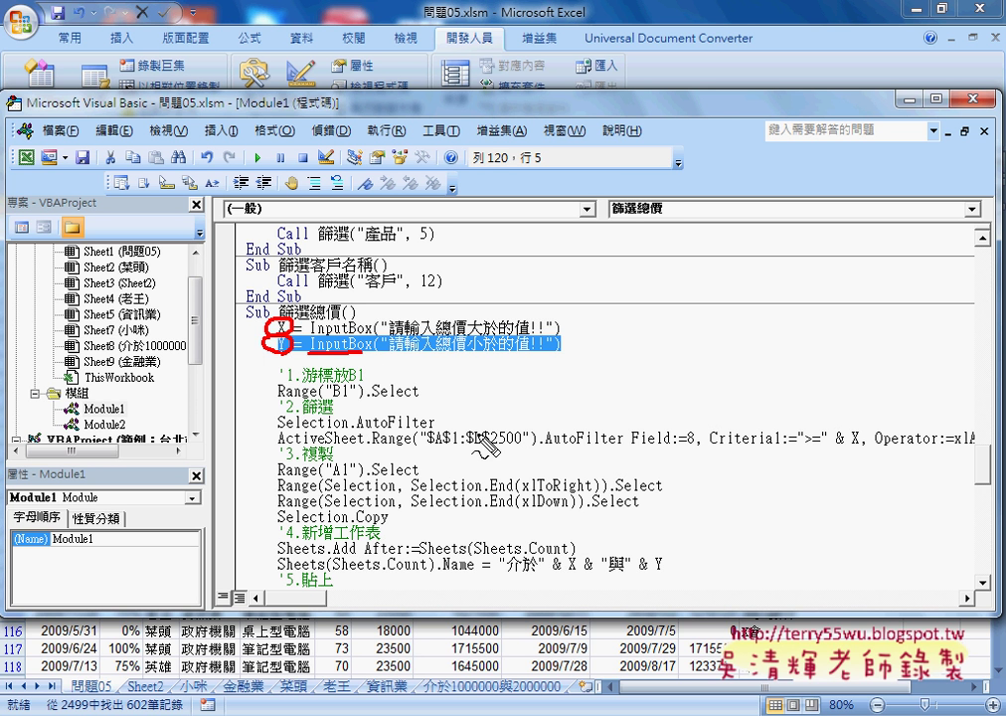
pyautogui.press('Escape')
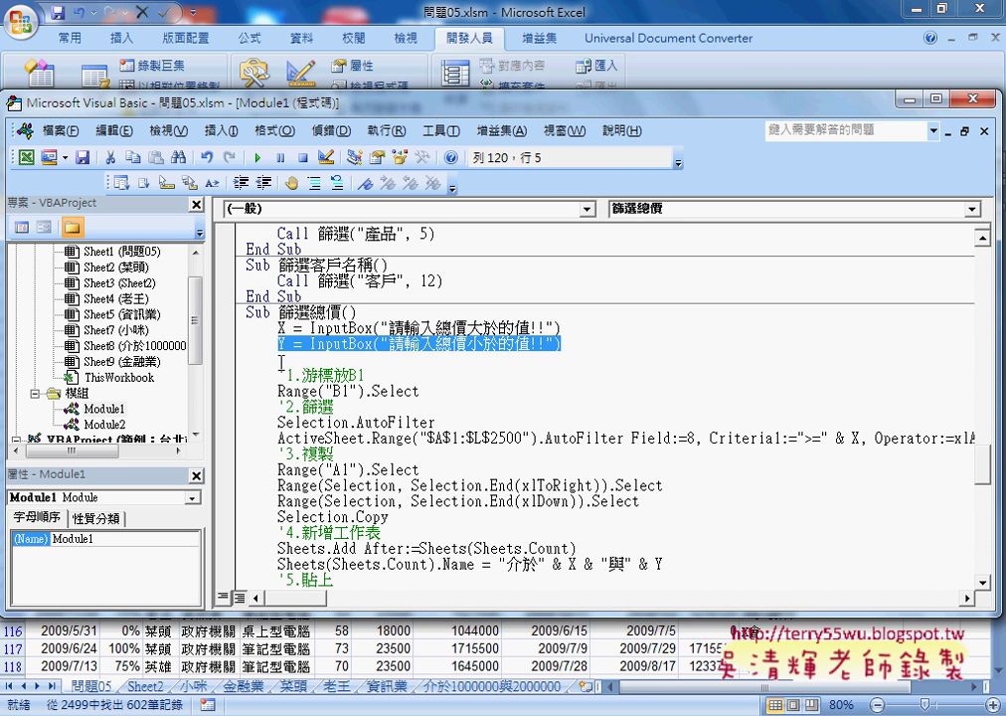
pyautogui.moveTo(210, 367); pyautogui.dragTo(107, 374)
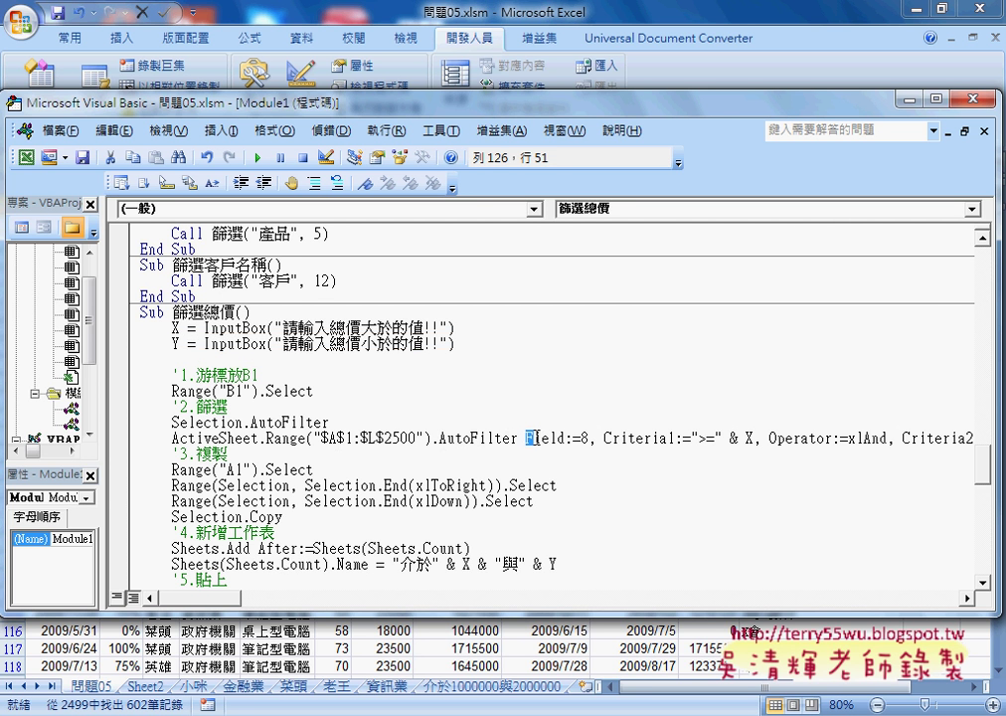
# Step: Examine the AutoFilter field 8 and >=X criterion, then open Module2's recorded Macro1
pyautogui.moveTo(536, 438); pyautogui.dragTo(558, 438)
pyautogui.click(583, 439)
pyautogui.moveTo(219, 599); pyautogui.dragTo(242, 604)
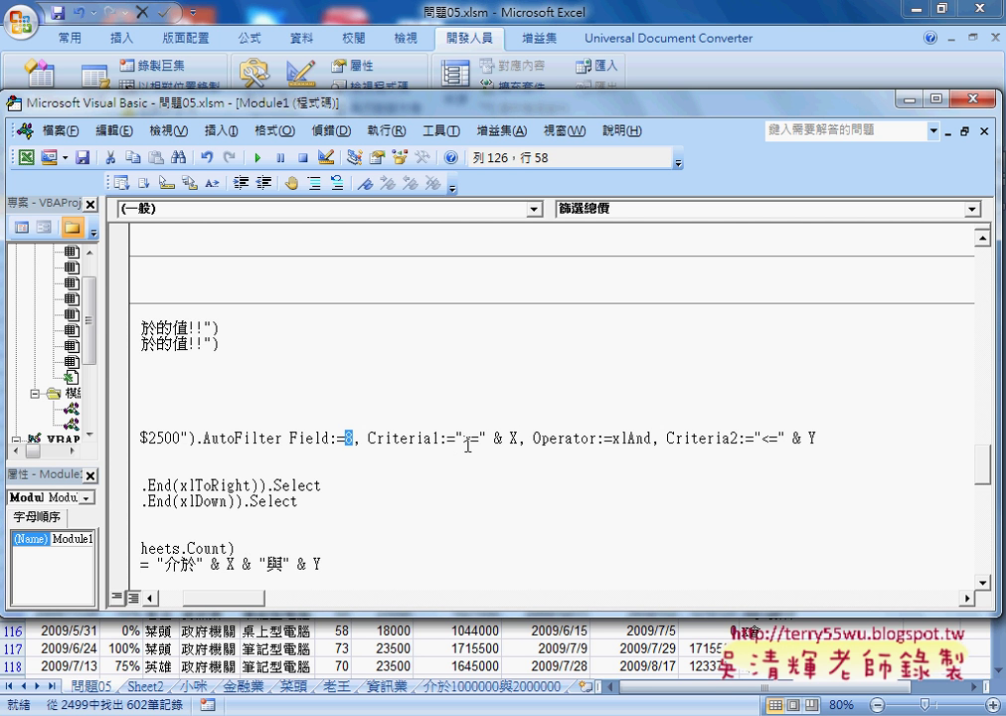
pyautogui.moveTo(462, 438); pyautogui.dragTo(479, 438)
pyautogui.doubleClick(514, 438)
pyautogui.doubleClick(72, 424)
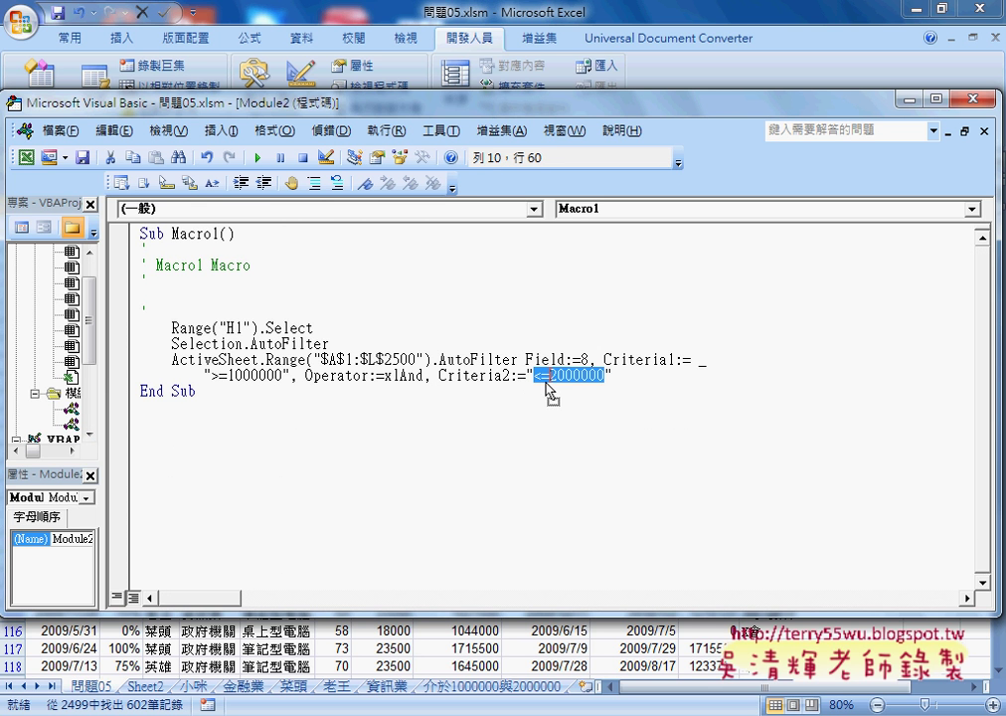
# Step: Delete the ' _' continuation on line 9 and break after Criteria1:=, dismissing the compile error
pyautogui.click(703, 370)
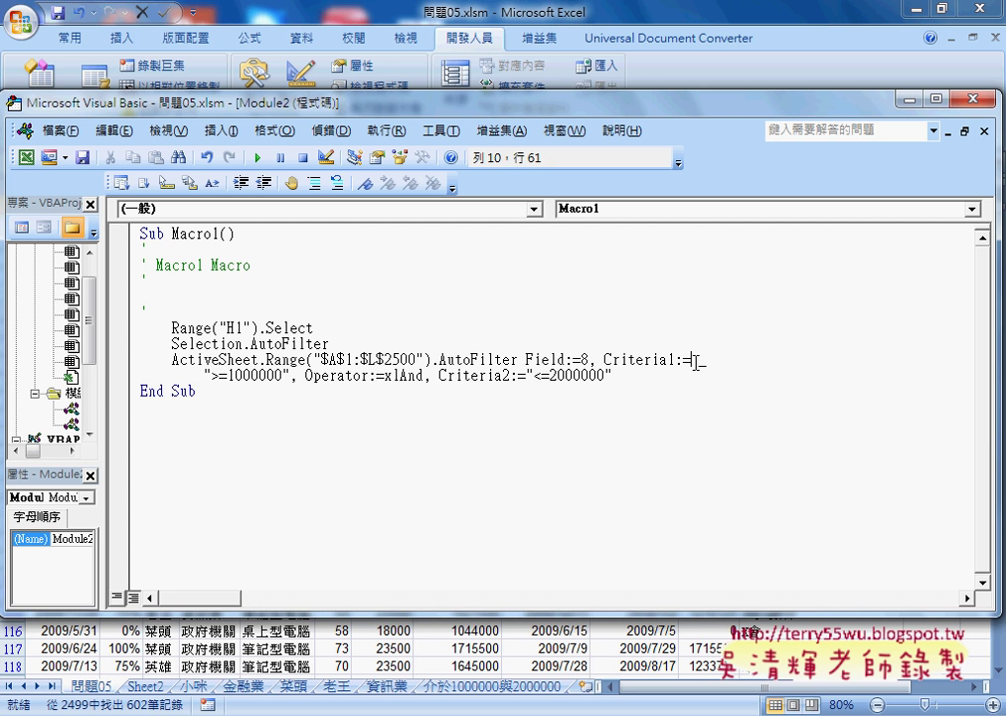
pyautogui.moveTo(708, 359)
pyautogui.mouseDown()
pyautogui.moveTo(693, 359)
pyautogui.moveTo(707, 358)
pyautogui.mouseUp()
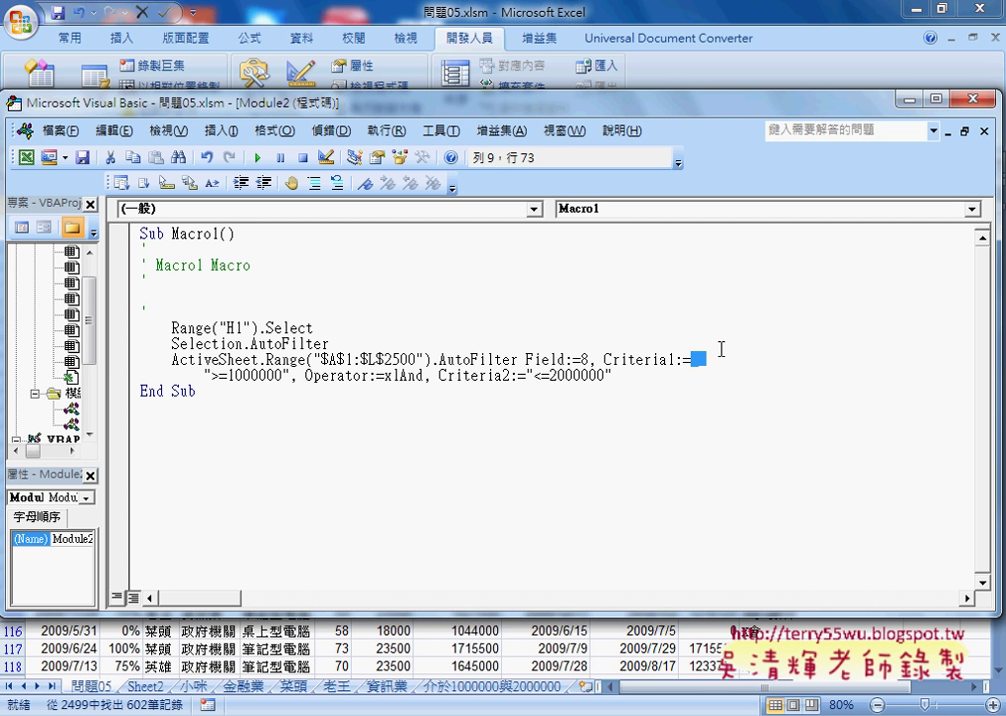
pyautogui.press('Delete')
pyautogui.press('Delete')
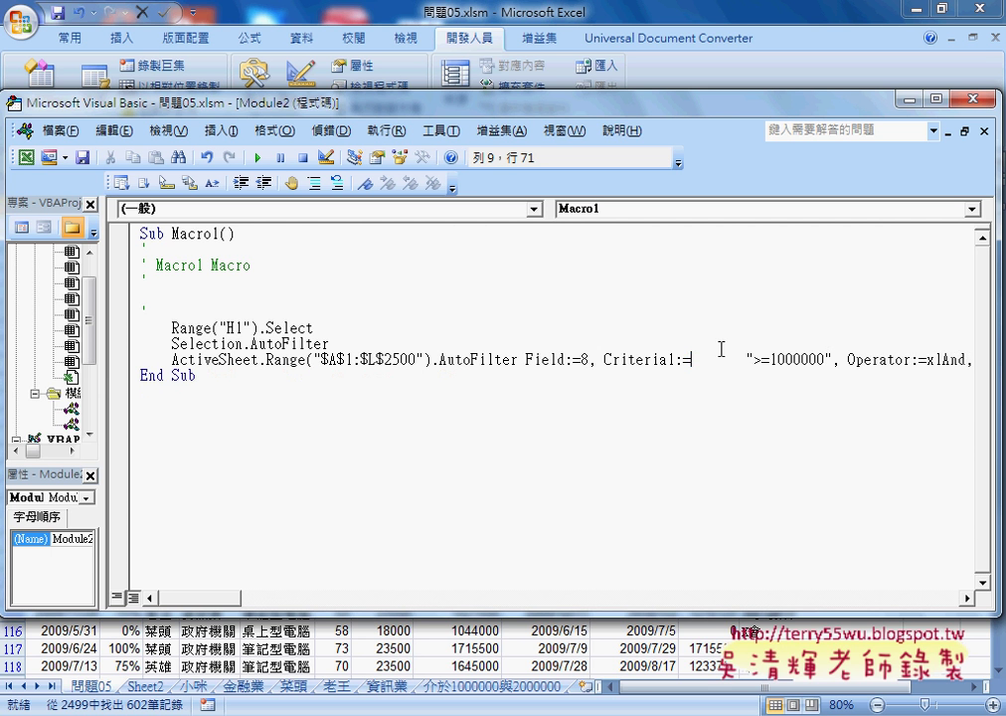
pyautogui.press('Delete')
pyautogui.press('Delete')
pyautogui.press('Delete')
pyautogui.press('Delete')
pyautogui.press('Delete')
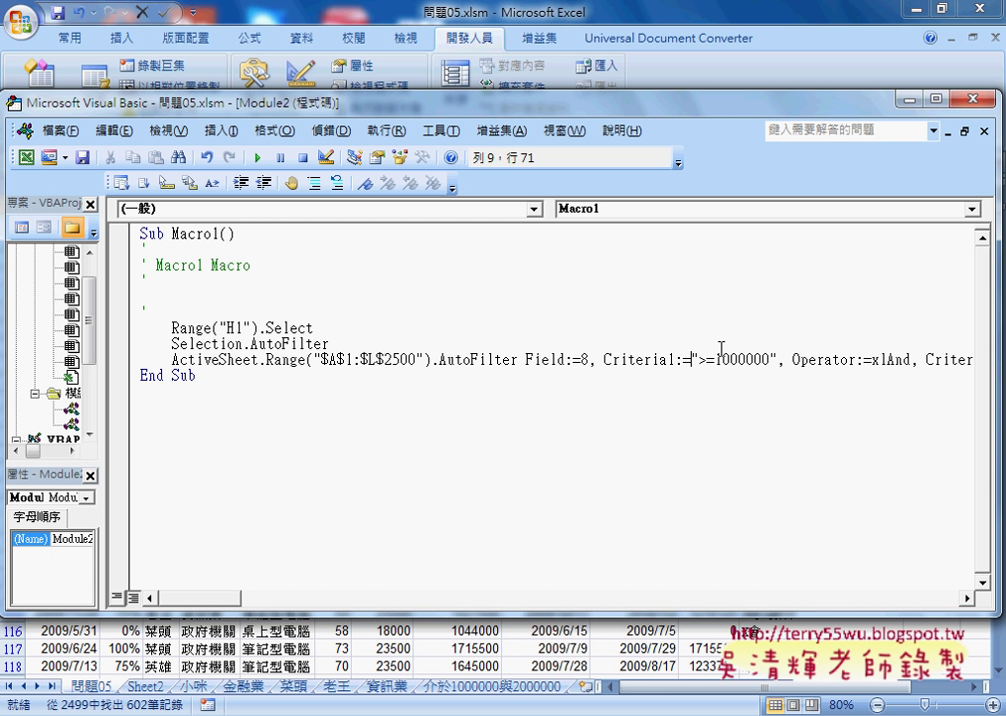
pyautogui.press('Return')
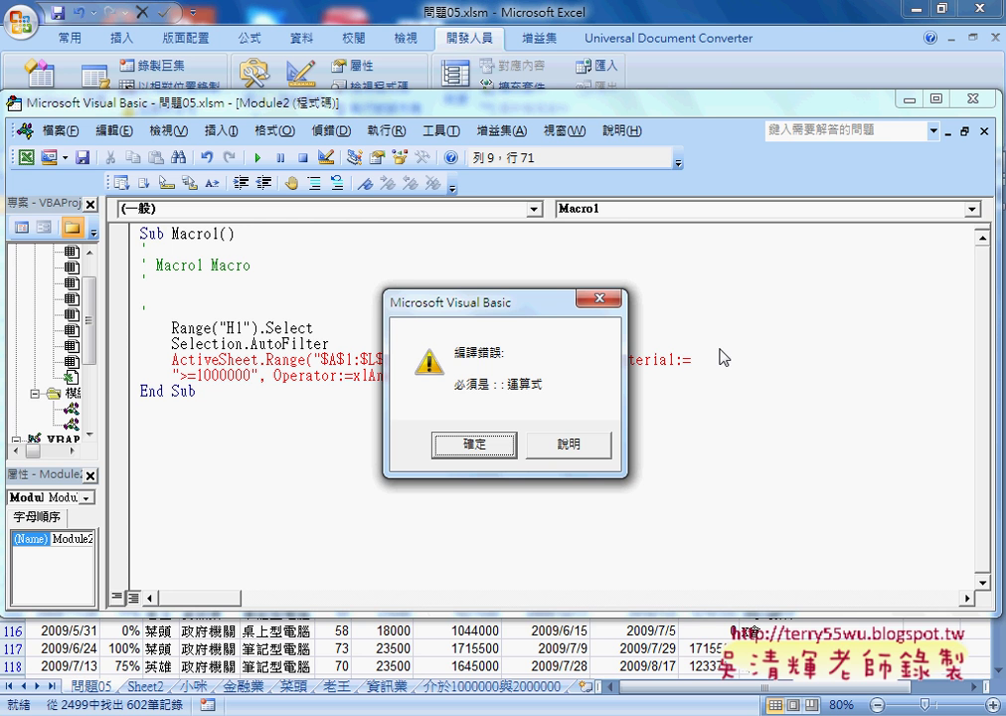
pyautogui.click(497, 457)
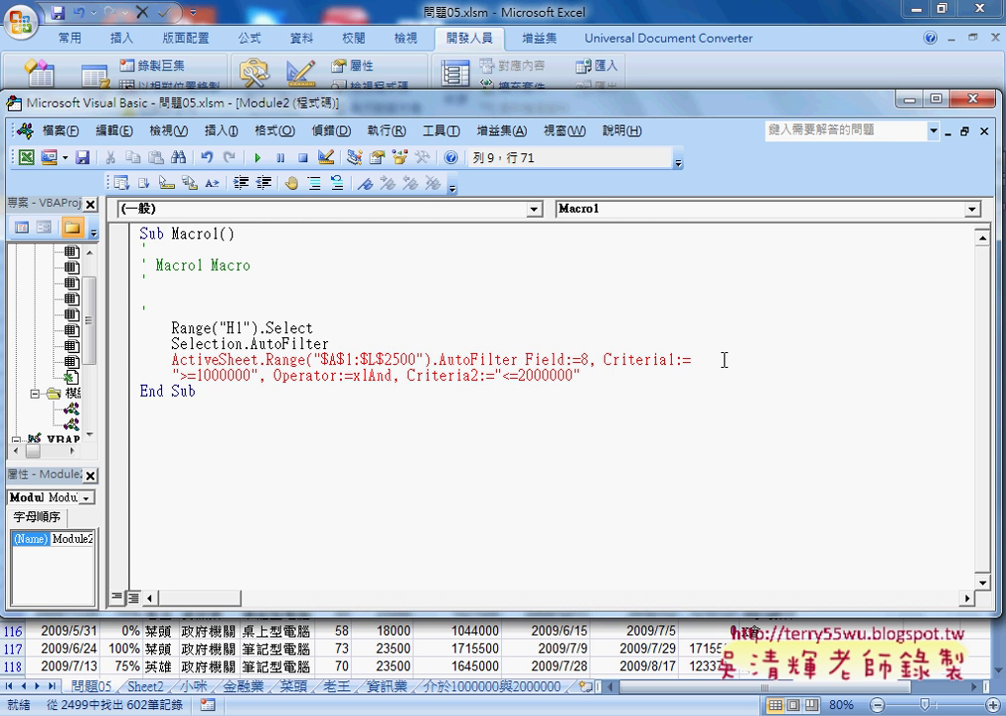
# Step: Retype the ' _' line continuation after Criteria1:= in Macro1's AutoFilter statement
pyautogui.write('"')
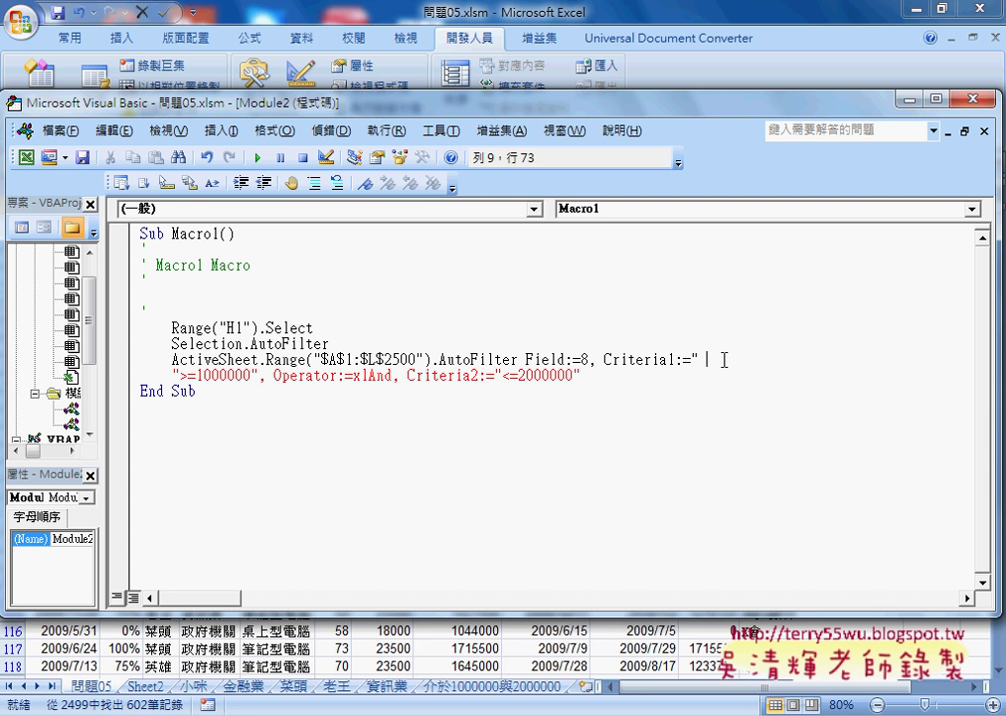
pyautogui.write(' _')
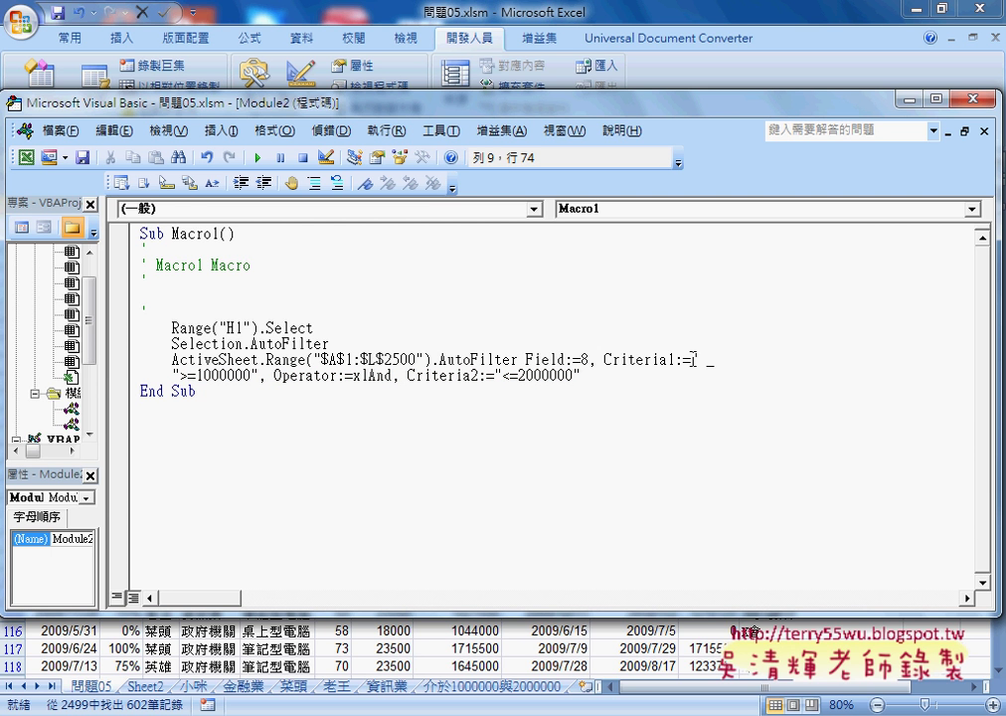
pyautogui.doubleClick(695, 358)
pyautogui.write('_')
pyautogui.press('Down')
# Step: Delete the continuation to join both criteria onto one AutoFilter line, then select that line
pyautogui.click(423, 376)
pyautogui.click(693, 359)
pyautogui.moveTo(694, 360); pyautogui.dragTo(709, 364)
pyautogui.press('Delete')
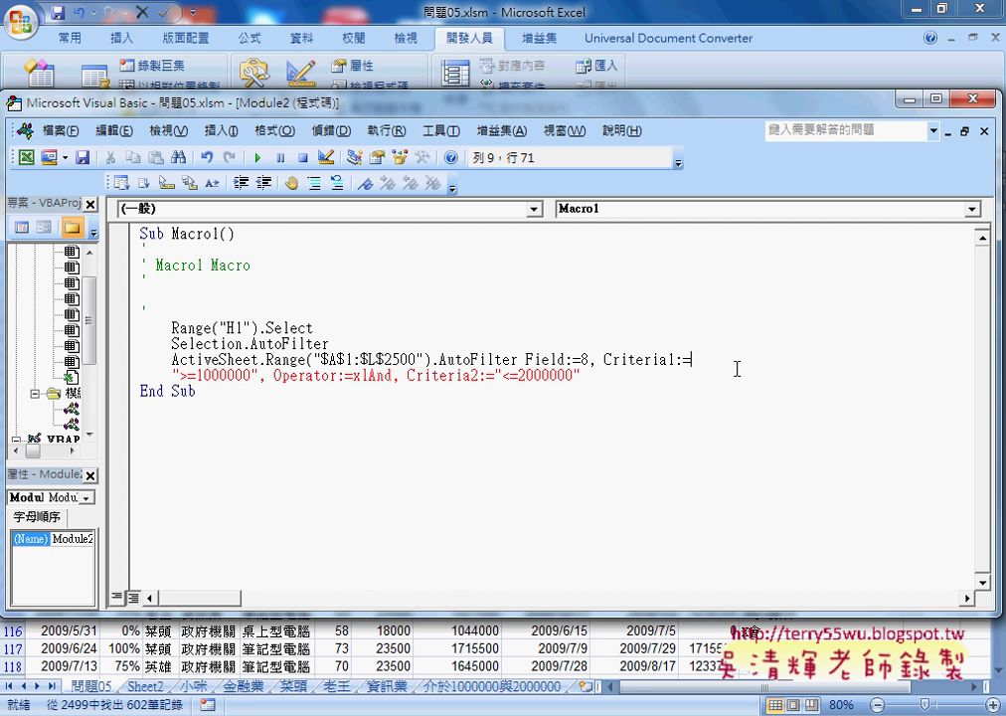
pyautogui.press('Delete')
pyautogui.press('Delete')
pyautogui.press('Delete')
pyautogui.press('Delete')
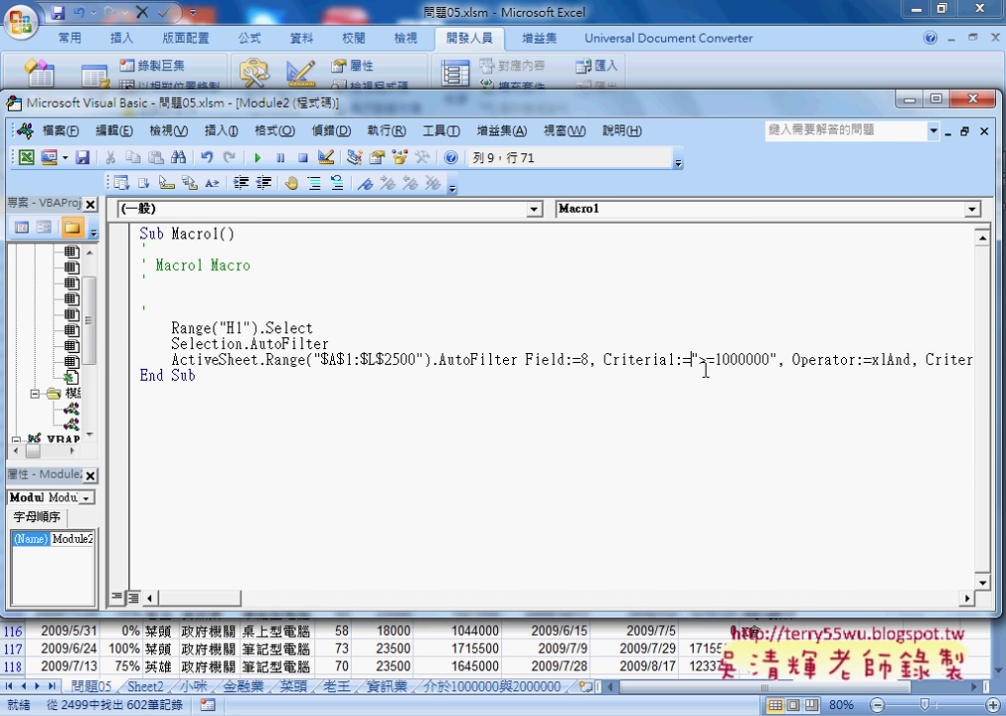
pyautogui.moveTo(231, 597); pyautogui.dragTo(256, 602)
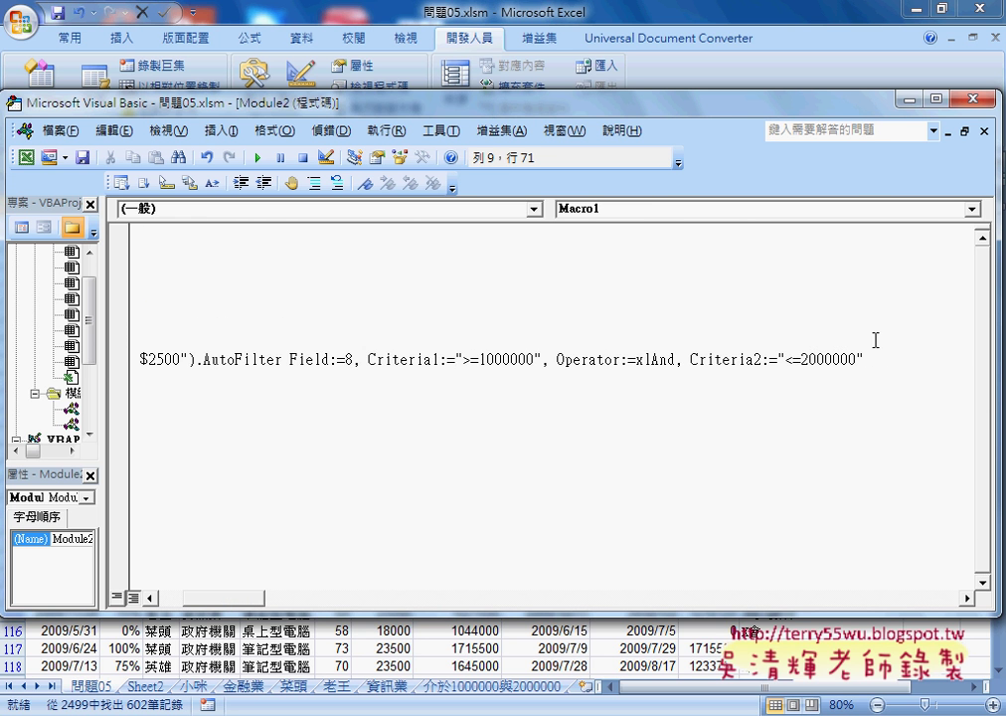
pyautogui.moveTo(864, 359); pyautogui.dragTo(290, 363)
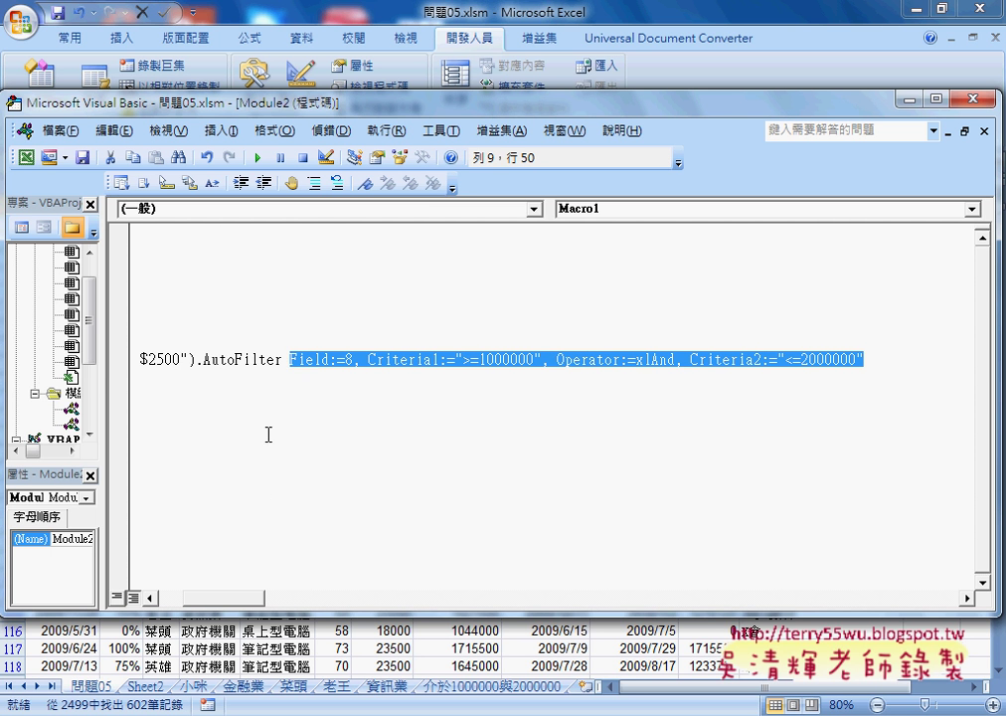
pyautogui.click(167, 597)
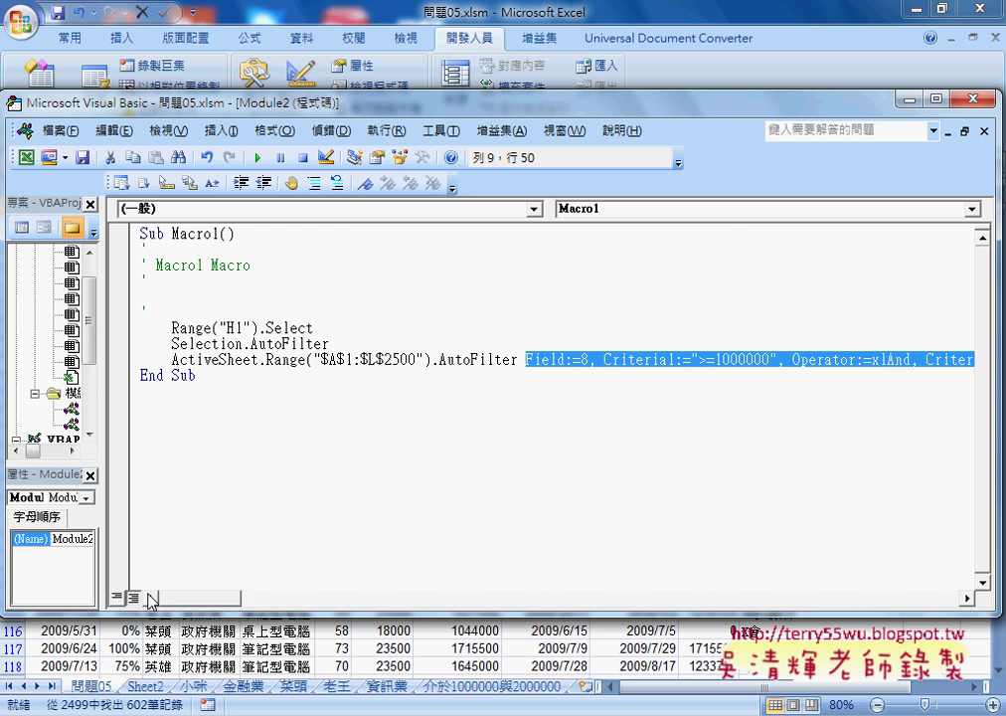
pyautogui.click(129, 364)
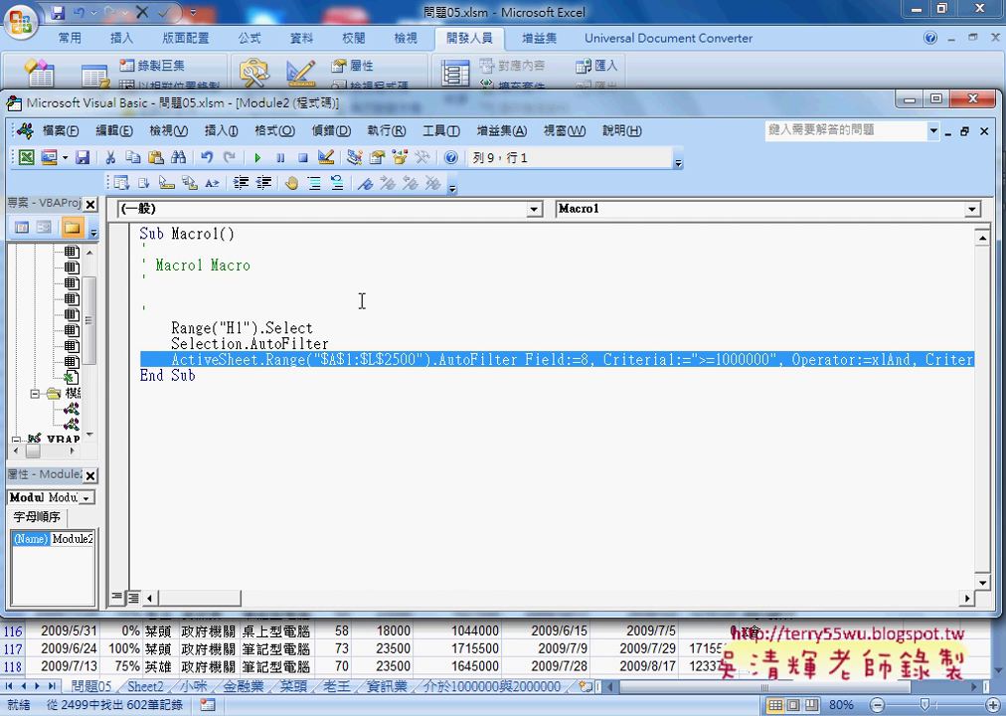
# Step: Open Module1's code and paste the recorded AutoFilter statement over the existing line
pyautogui.moveTo(130, 338); pyautogui.dragTo(161, 338)
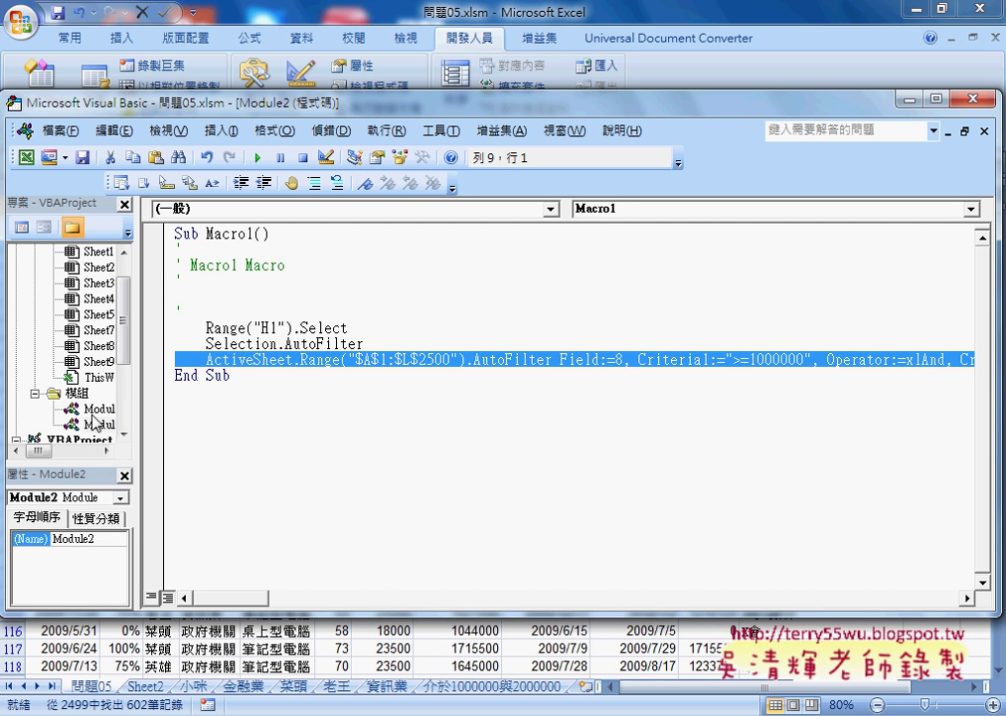
pyautogui.doubleClick(85, 408)
pyautogui.click(845, 437)
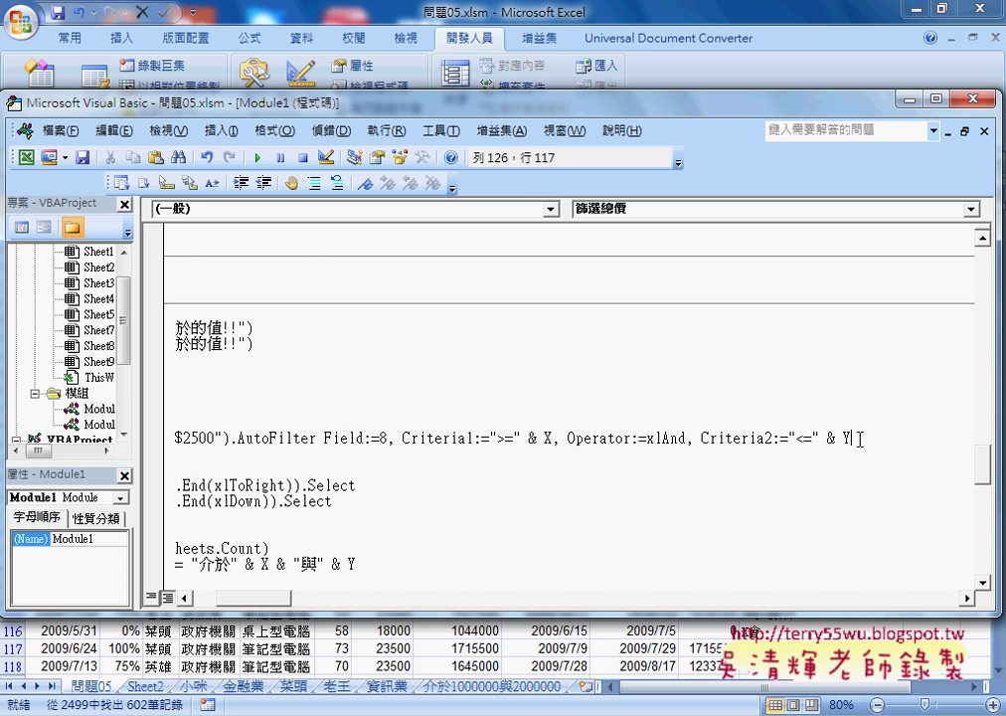
pyautogui.click(148, 437)
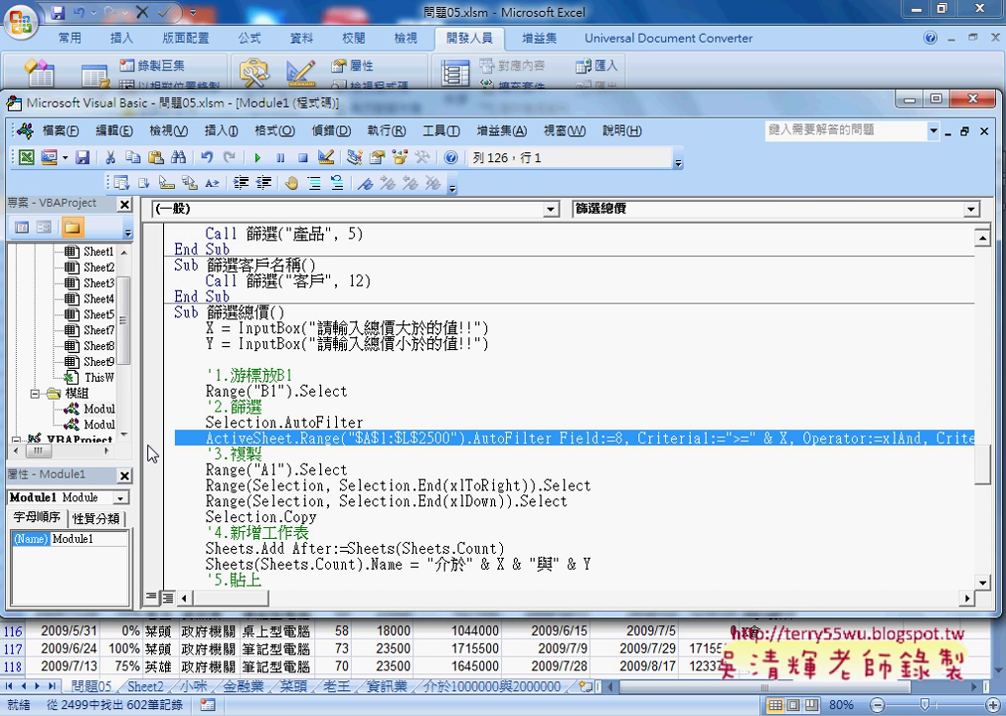
pyautogui.hotkey('ctrl', 'v')
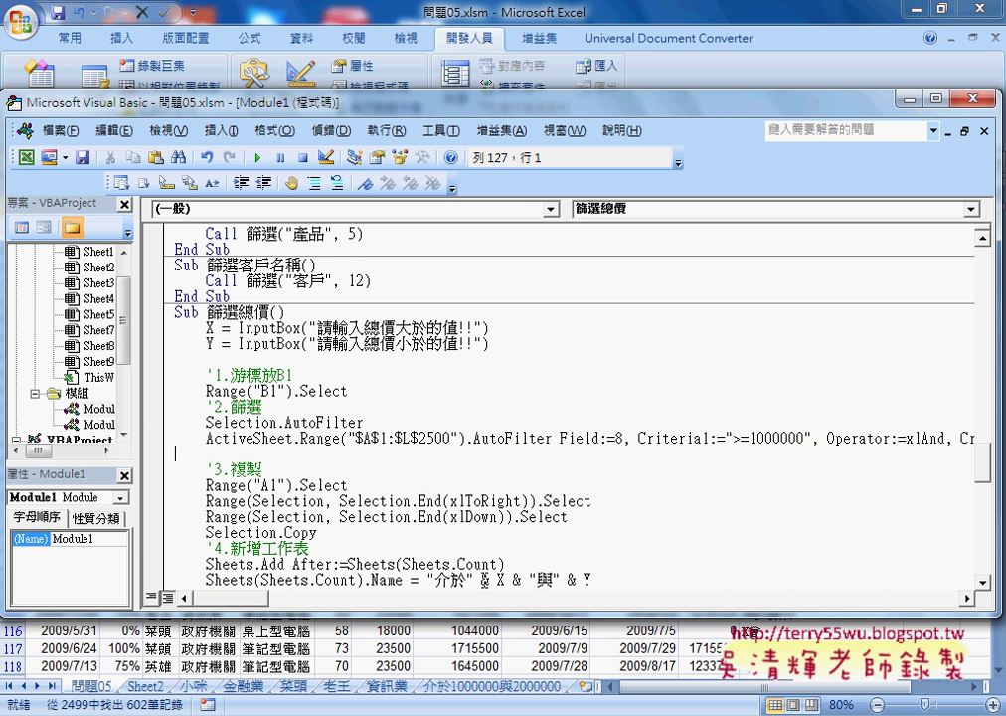
# Step: Replace the fixed lower limit 1000000 in field 8's criteria with ">=" & X
pyautogui.doubleClick(621, 438)
pyautogui.click(278, 602)
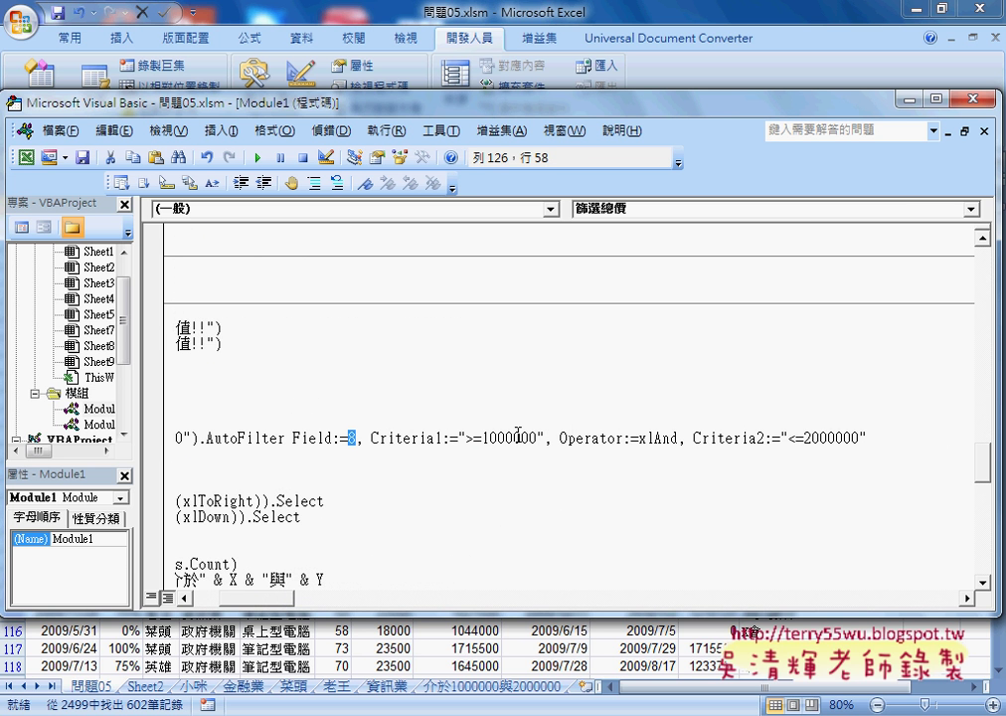
pyautogui.moveTo(482, 437); pyautogui.dragTo(537, 439)
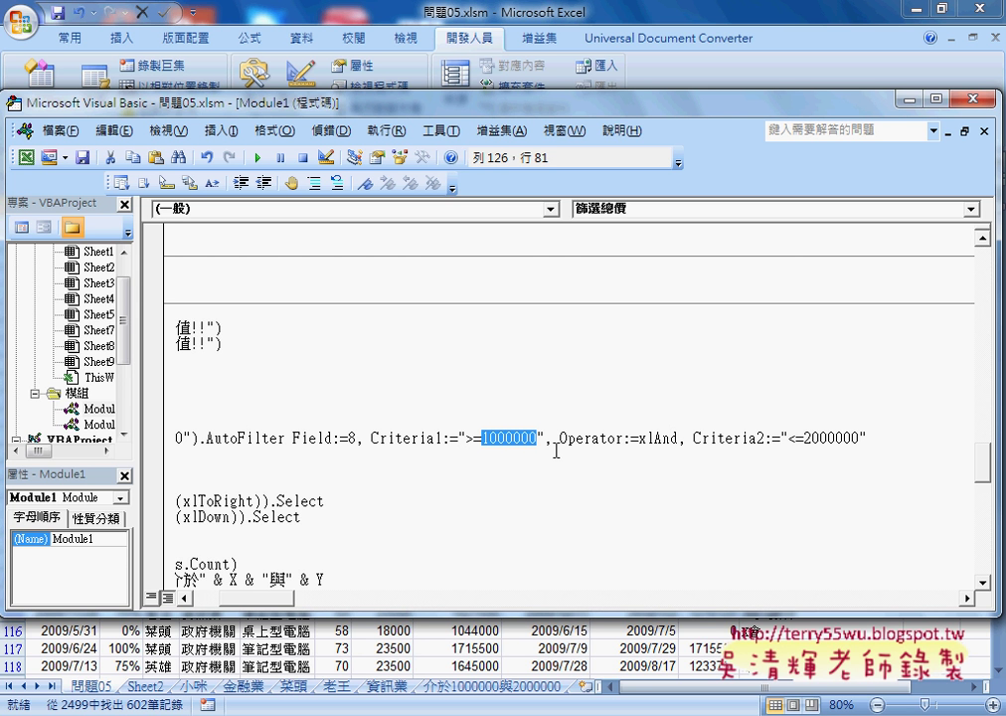
pyautogui.press('BackSpace')
pyautogui.press('Right')
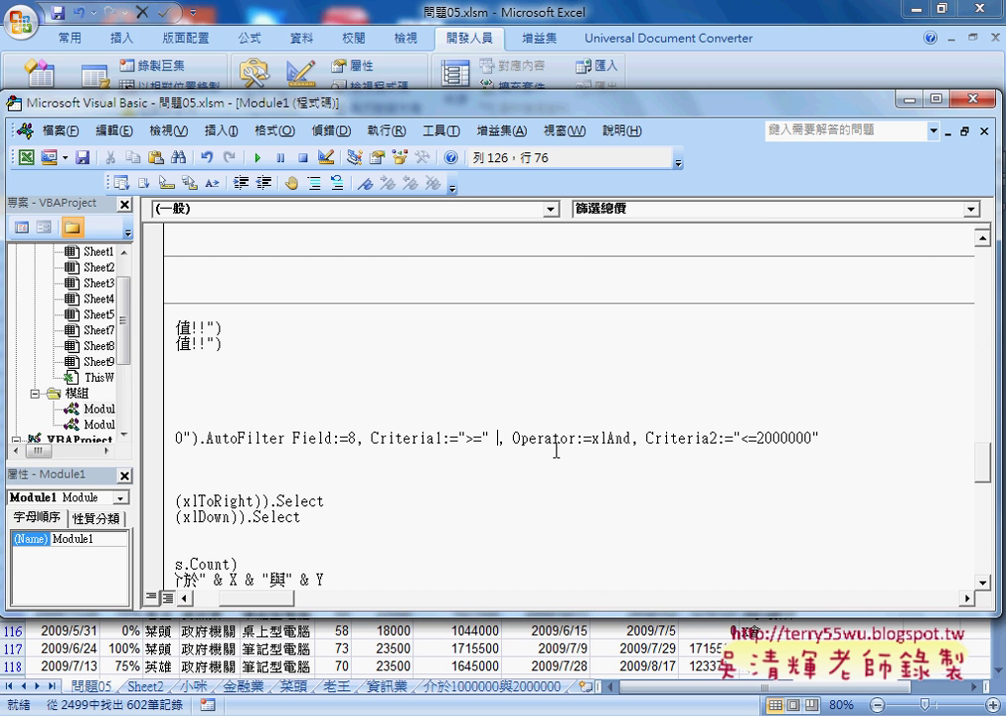
pyautogui.write('& ')
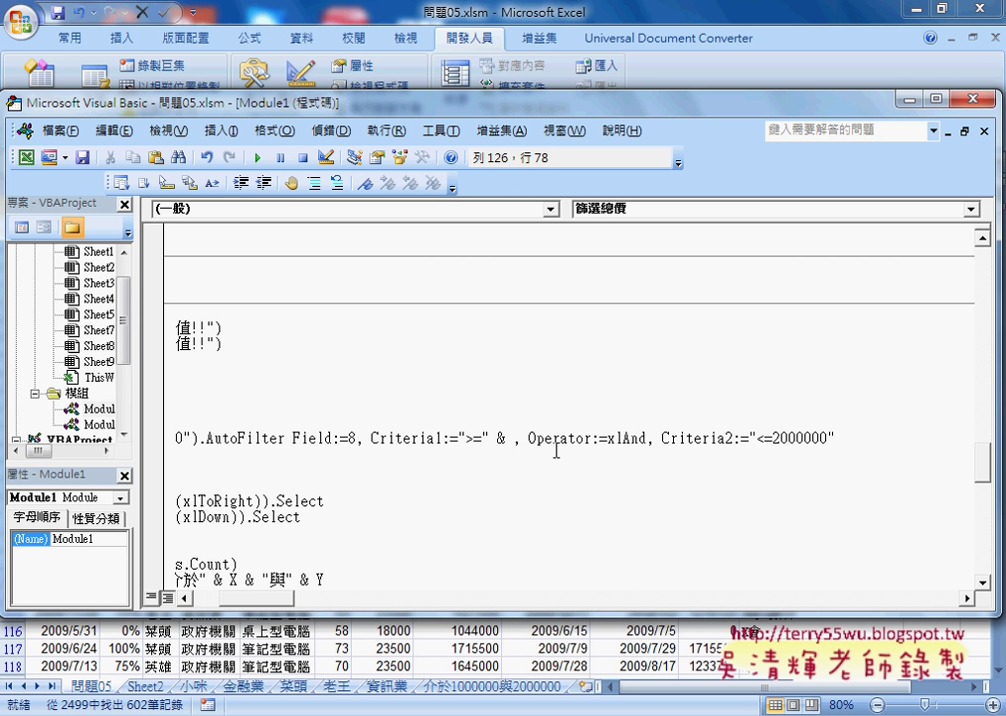
pyautogui.write('X')
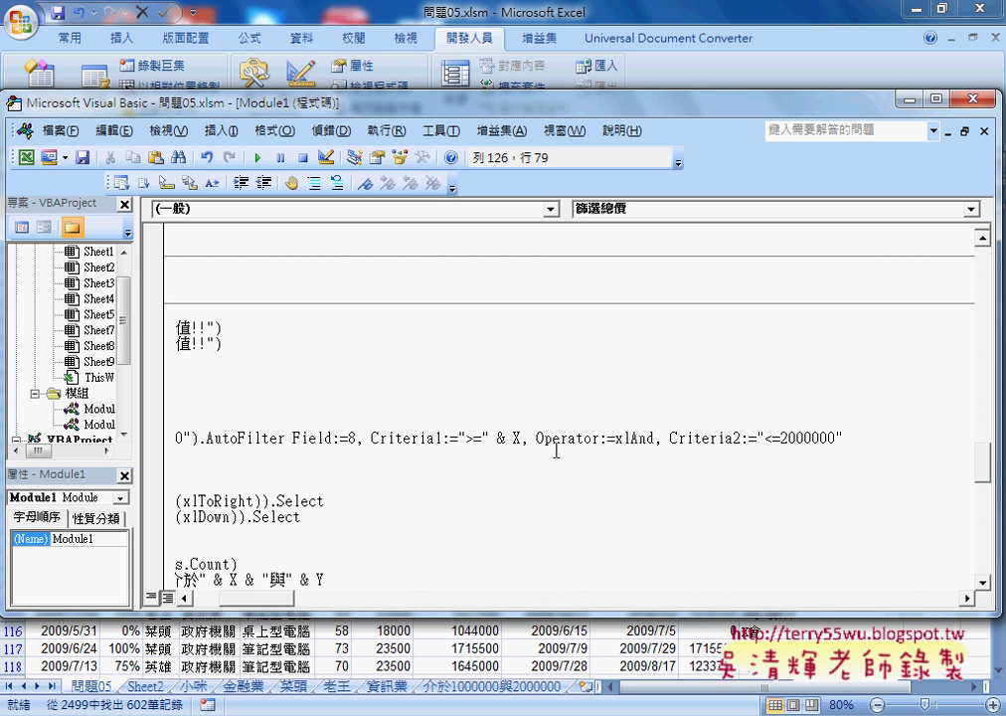
pyautogui.moveTo(519, 439); pyautogui.dragTo(489, 438)
# Step: Replace the fixed upper limit 2000000 with "<=" & Y
pyautogui.moveTo(779, 437); pyautogui.dragTo(836, 437)
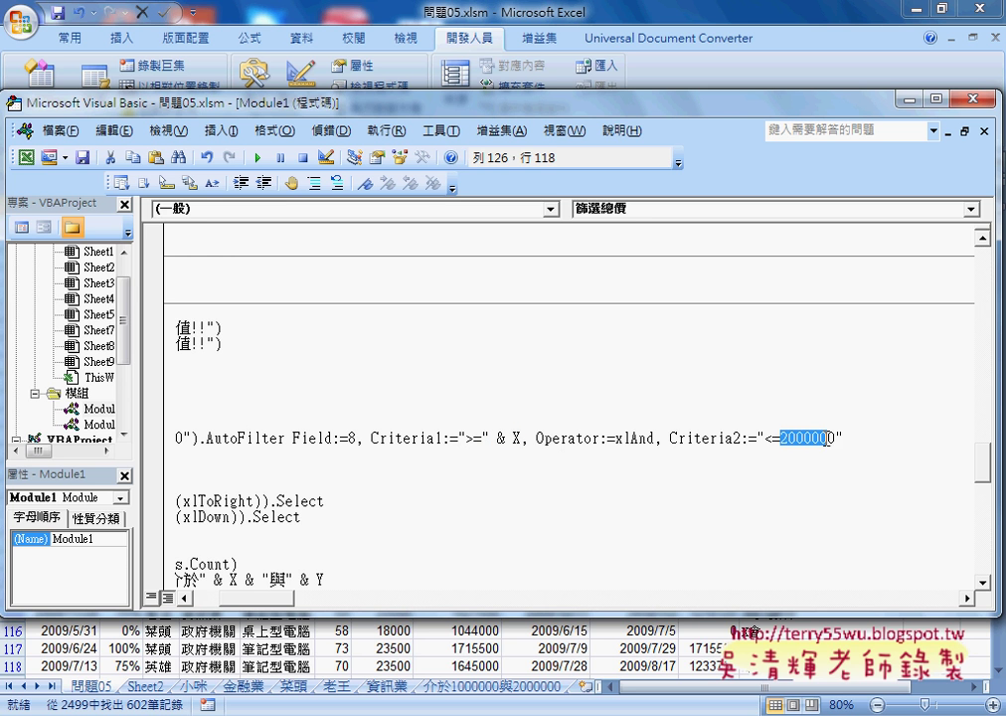
pyautogui.press('Delete')
pyautogui.press('Right')
pyautogui.write('& ')
pyautogui.write('Y')
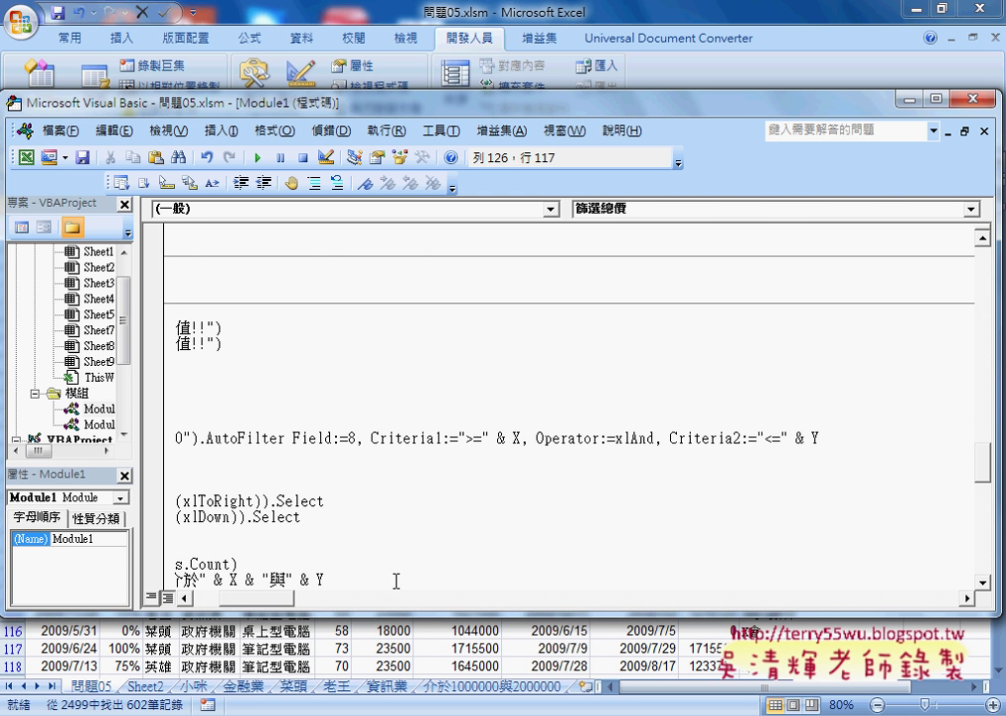
pyautogui.moveTo(278, 607); pyautogui.dragTo(248, 606)
# Step: Review the code that adds the new sheet and names it from 介於, X and Y
pyautogui.scroll(-2, 378, 437)
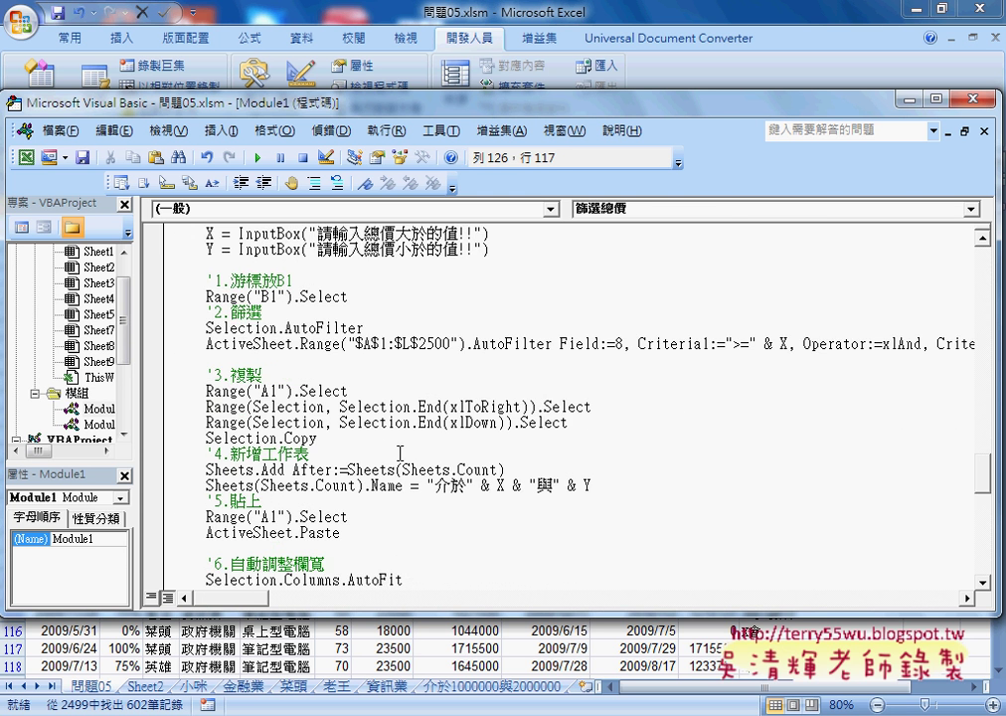
pyautogui.scroll(-1, 365, 411)
pyautogui.press('Down')
pyautogui.press('Down')
pyautogui.press('Down')
pyautogui.press('Down')
pyautogui.press('Down')
pyautogui.press('Down')
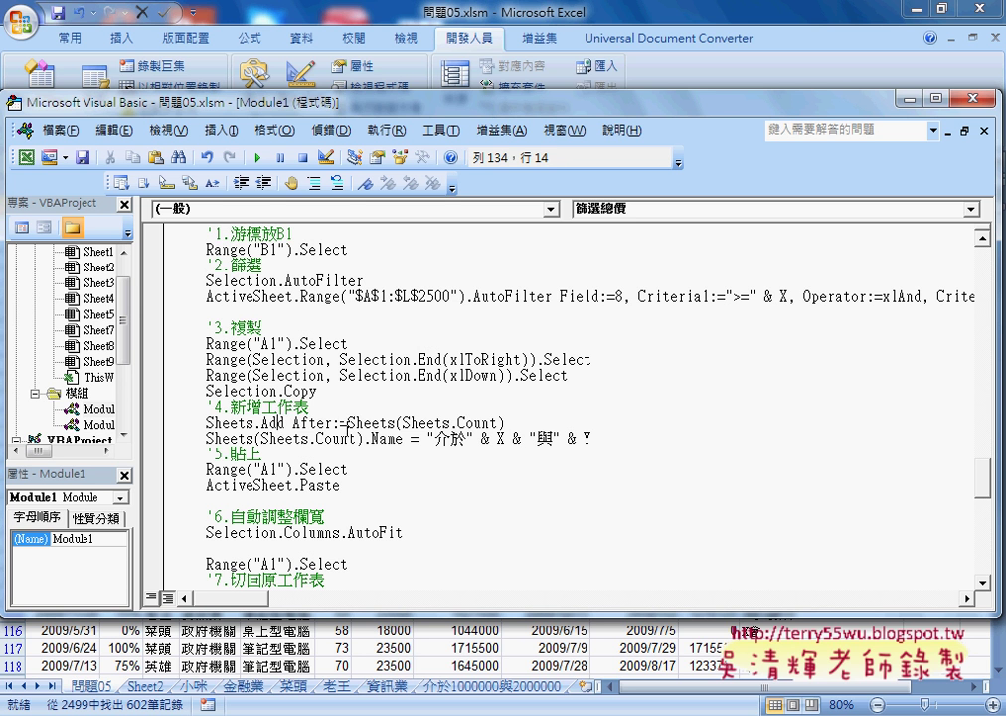
pyautogui.moveTo(261, 422); pyautogui.dragTo(505, 422)
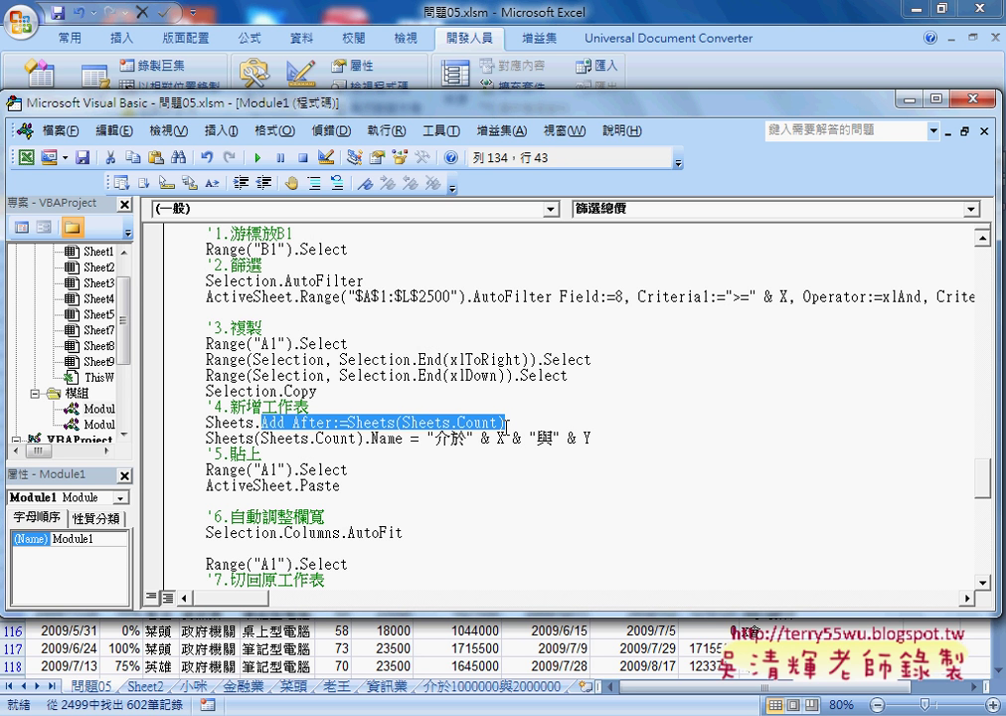
pyautogui.moveTo(403, 438); pyautogui.dragTo(206, 439)
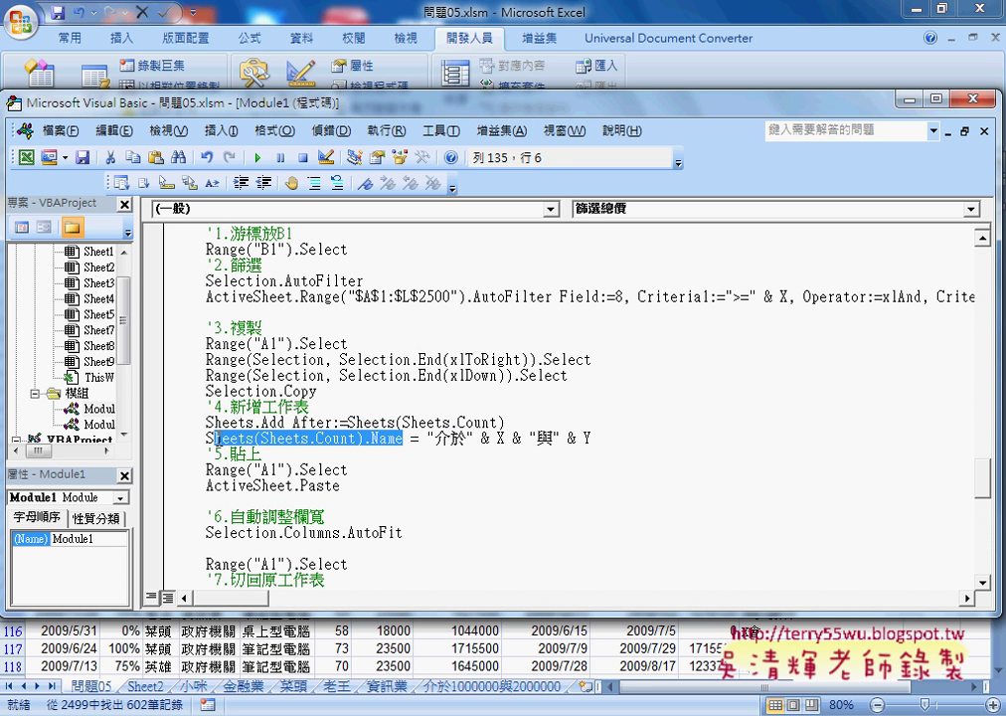
pyautogui.moveTo(428, 439); pyautogui.dragTo(475, 438)
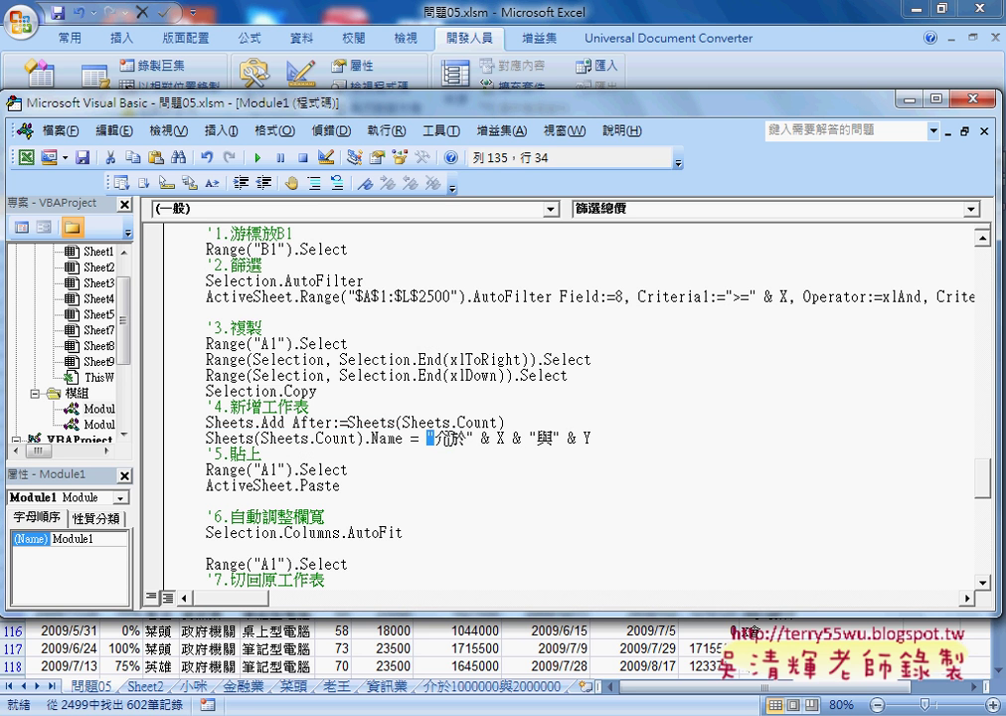
pyautogui.doubleClick(501, 438)
pyautogui.click(592, 438)
pyautogui.click(613, 438)
pyautogui.click(497, 438)
pyautogui.click(551, 439)
pyautogui.click(609, 437)
# Step: Scroll through the rest of the 篩選總價 procedure and back
pyautogui.scroll(-1, 529, 498)
pyautogui.scroll(-1, 447, 477)
pyautogui.scroll(-2, 356, 472)
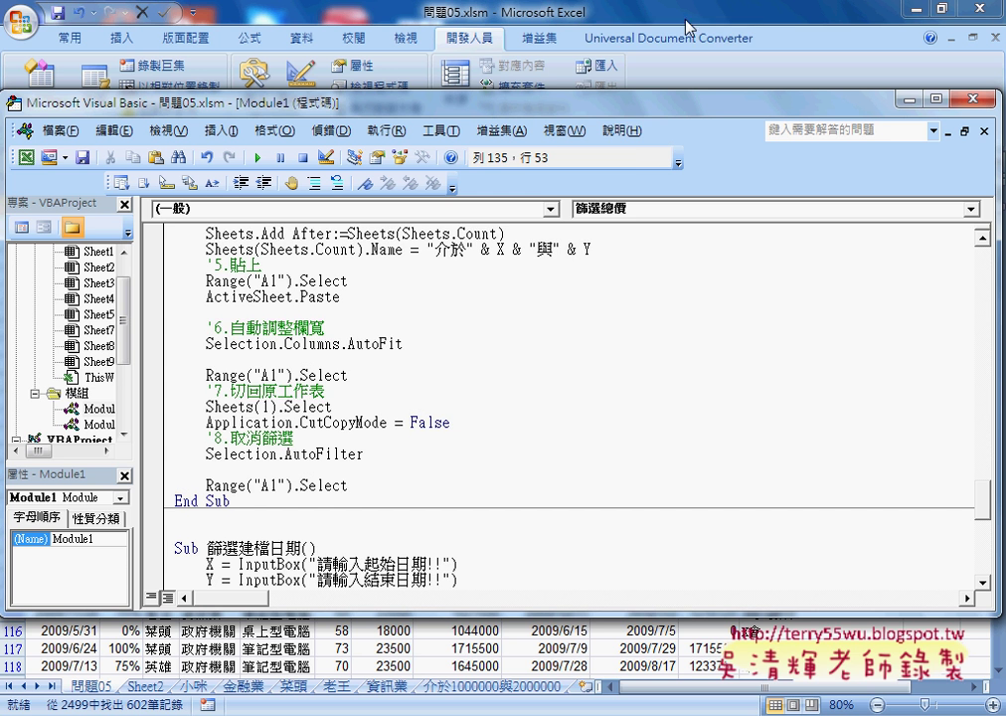
pyautogui.scroll(3, 516, 396)
pyautogui.scroll(2, 515, 395)
pyautogui.scroll(1, 415, 281)
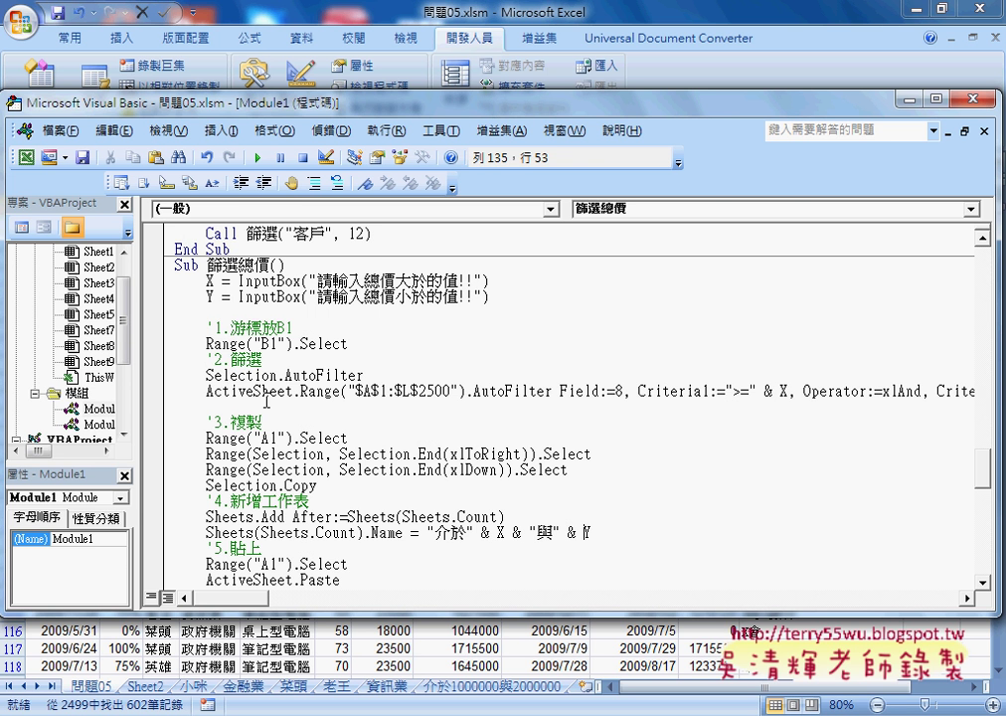
# Step: Back in Excel, delete the old 介於1000000與2000000 sheet
pyautogui.click(628, 8)
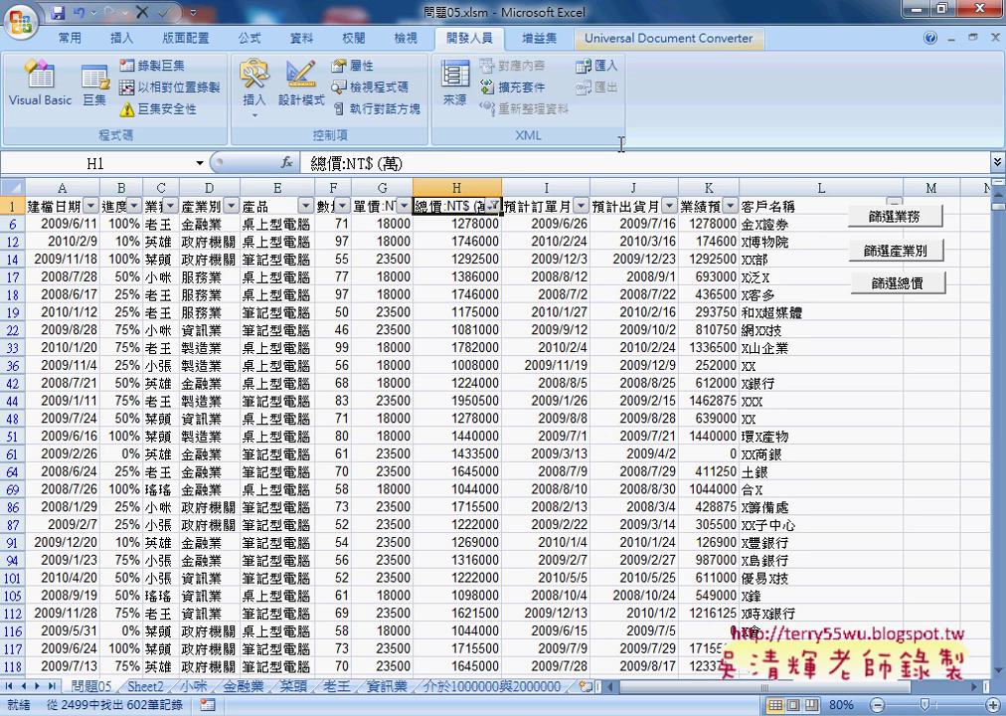
pyautogui.click(490, 689)
pyautogui.rightClick(494, 695)
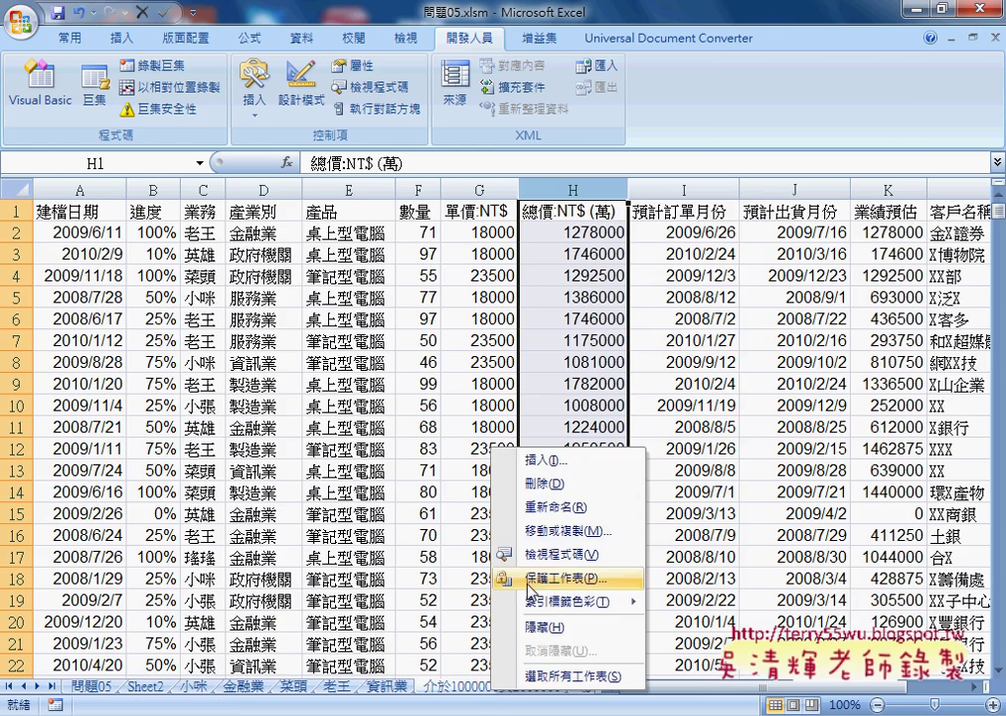
pyautogui.click(513, 475)
pyautogui.click(460, 413)
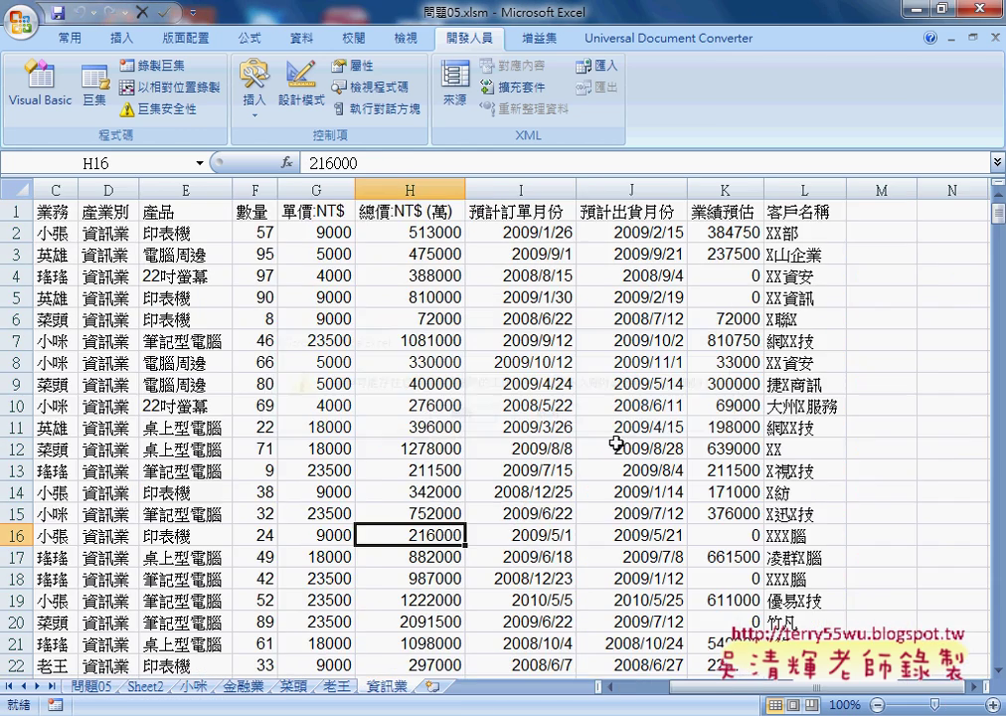
# Step: On the 問題05 sheet, turn off the existing data filter to show all rows
pyautogui.click(90, 686)
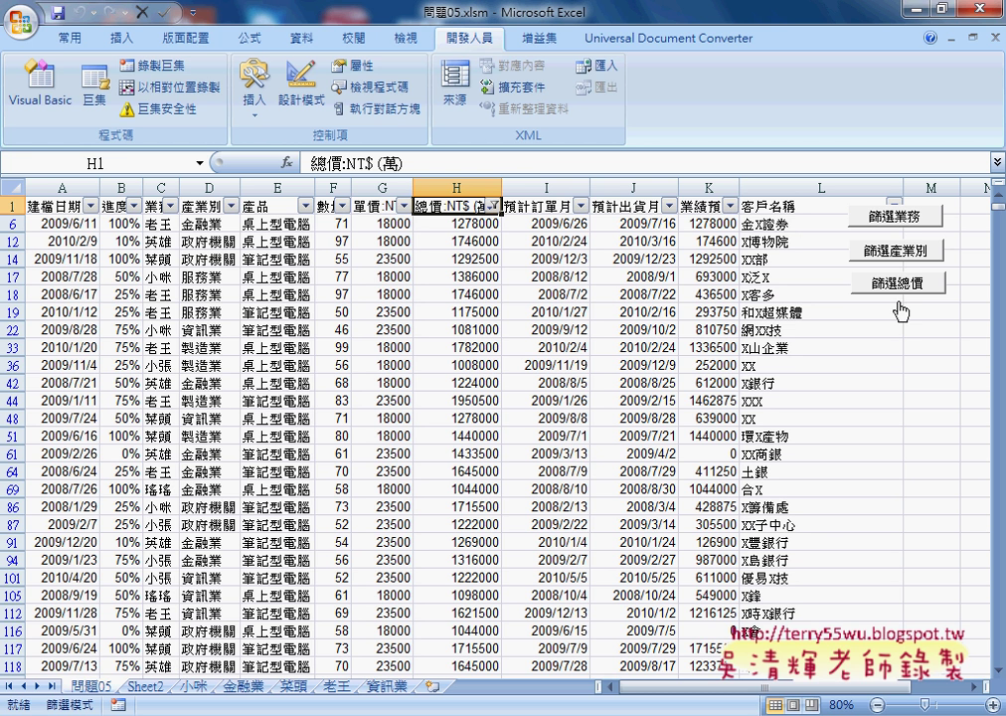
pyautogui.click(898, 286)
pyautogui.click(303, 38)
pyautogui.click(430, 89)
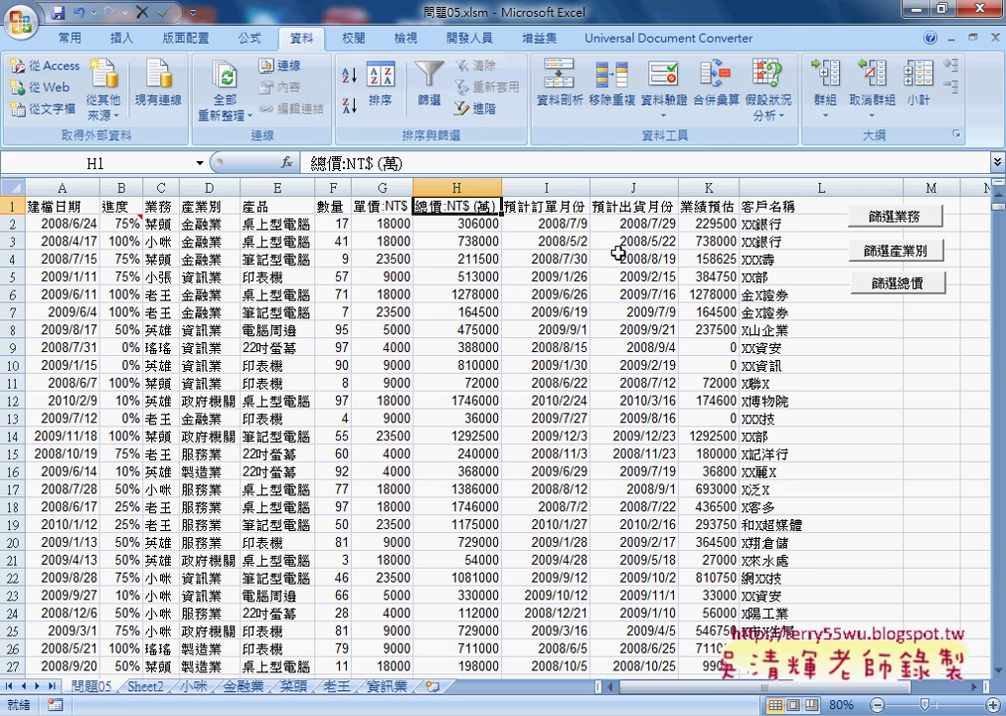
# Step: Run 篩選總價 with limits 500000 and 1000000 and view the new 介於500000與1000000 sheet
pyautogui.click(922, 288)
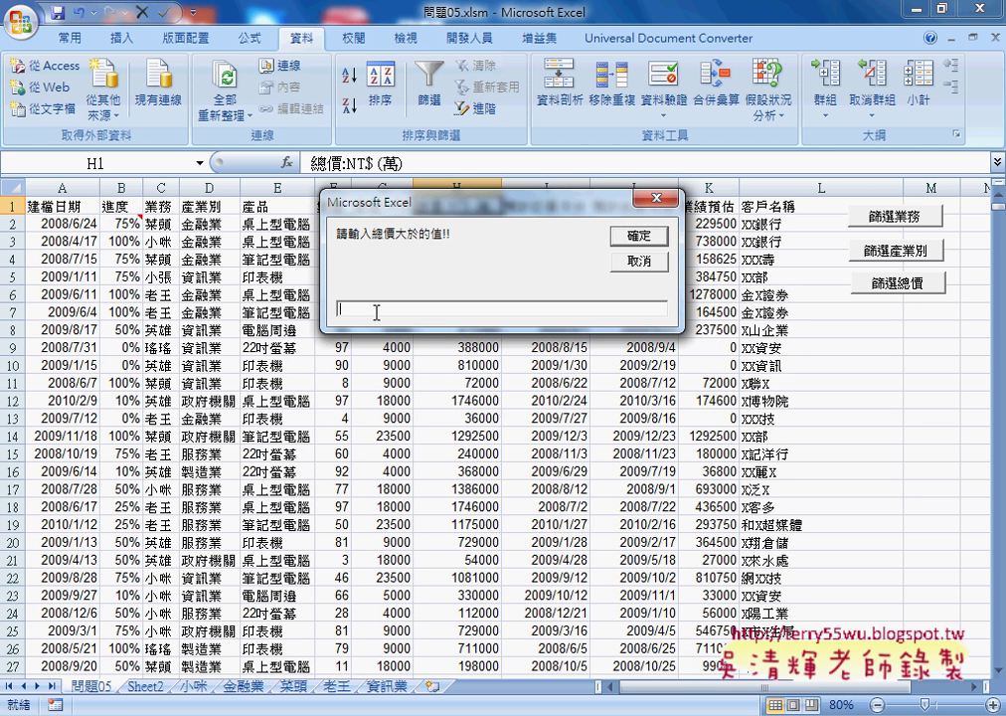
pyautogui.write('50')
pyautogui.write('0000')
pyautogui.press('Return')
pyautogui.write('10')
pyautogui.write('00000')
pyautogui.click(637, 238)
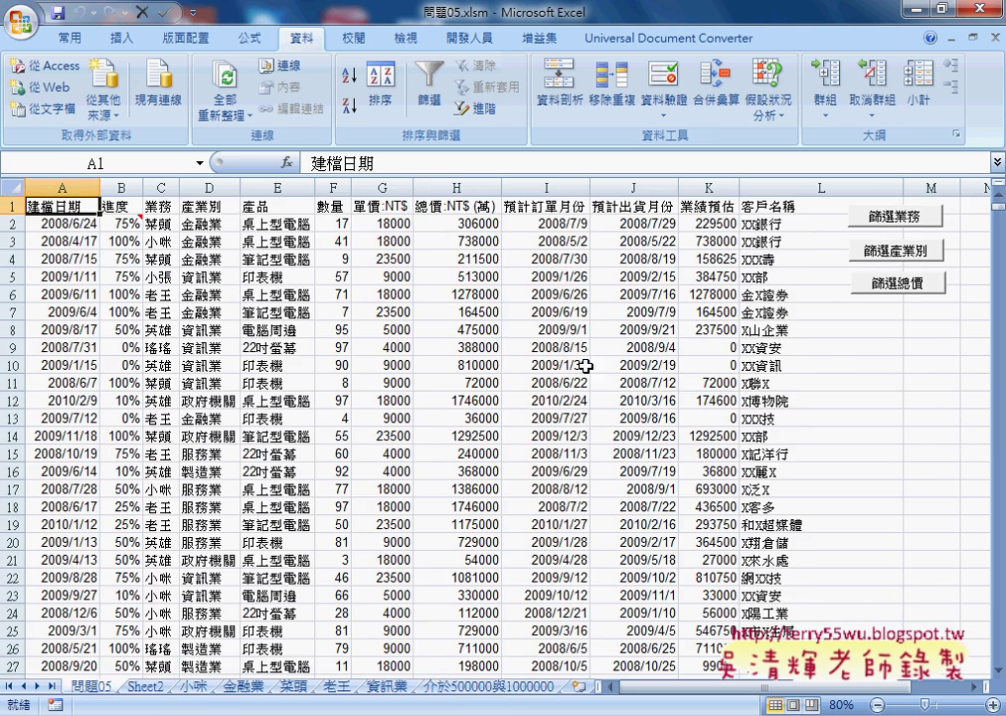
pyautogui.click(457, 685)
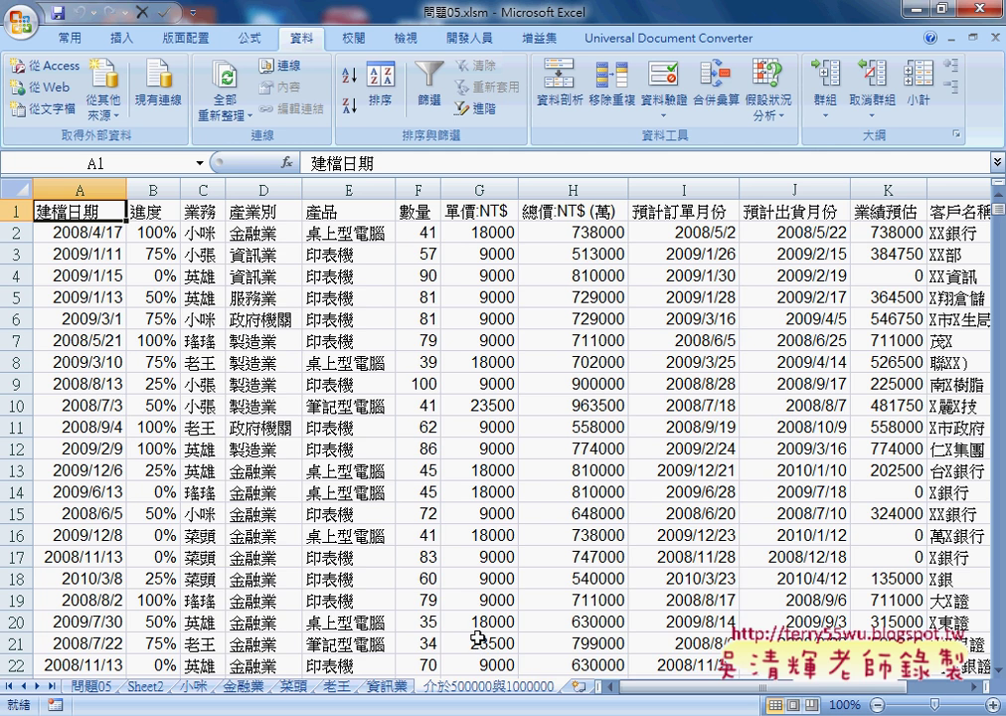
pyautogui.moveTo(447, 714)
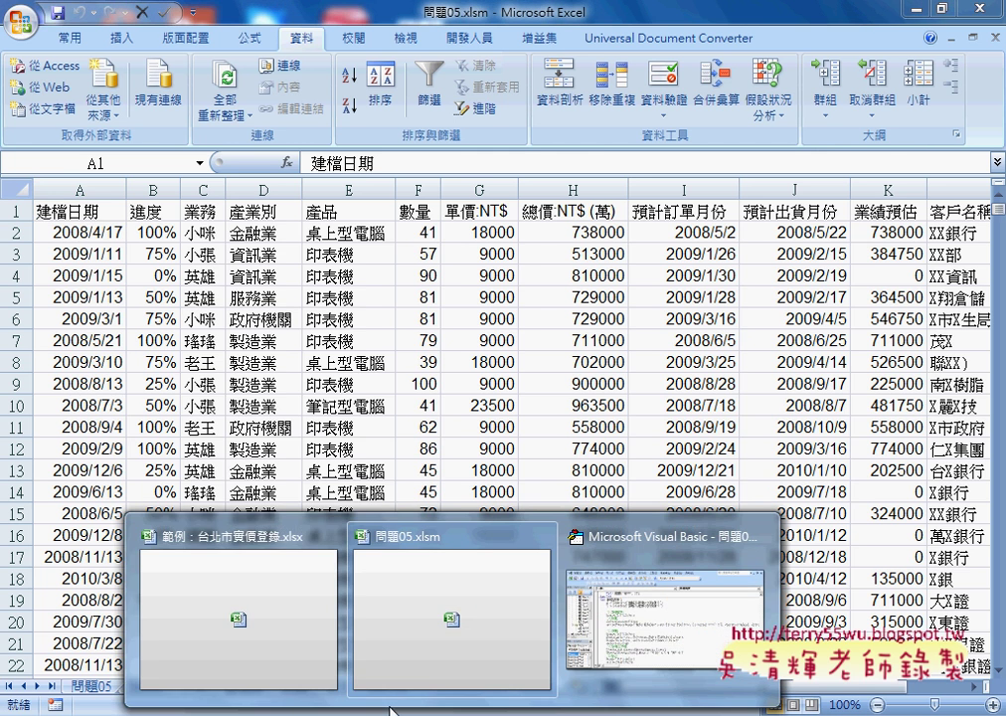
pyautogui.click(209, 632)
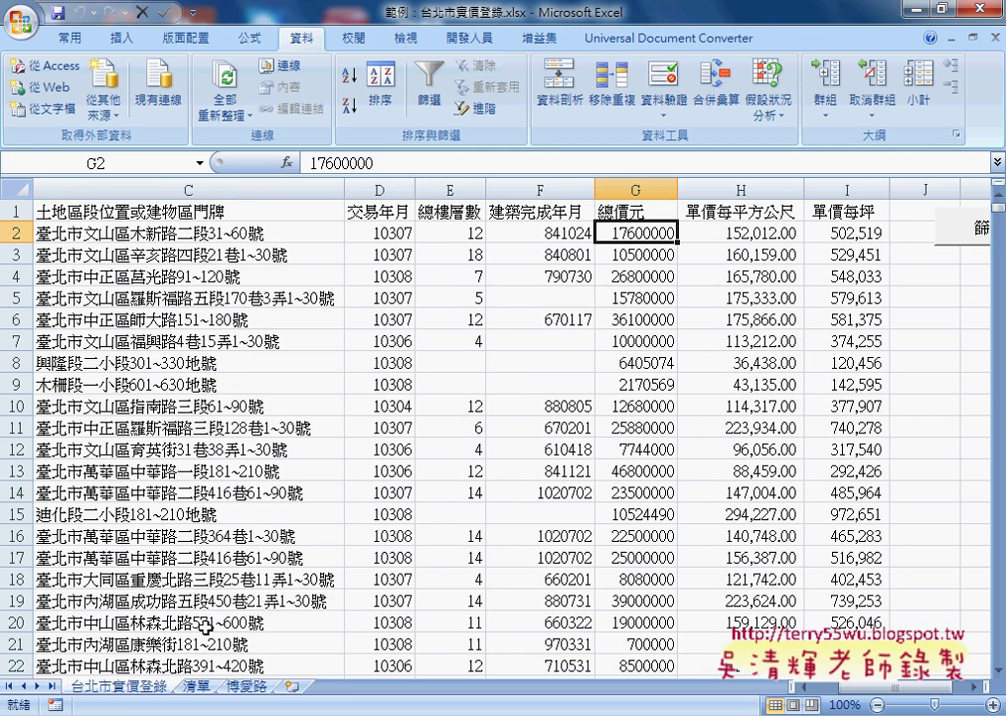
pyautogui.click(628, 183)
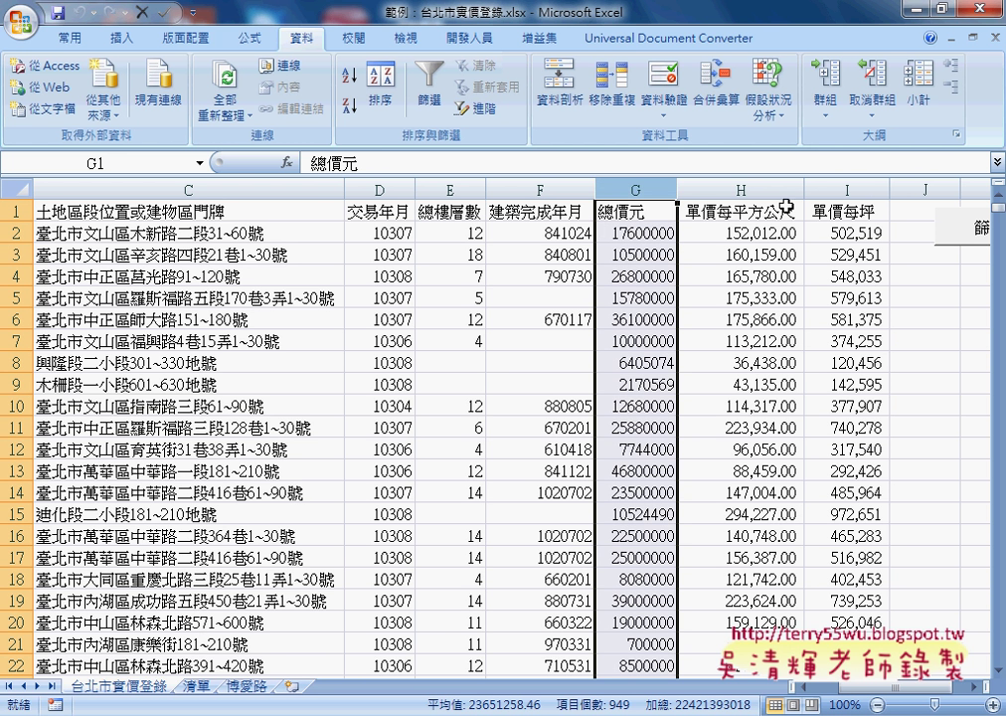
pyautogui.click(855, 189)
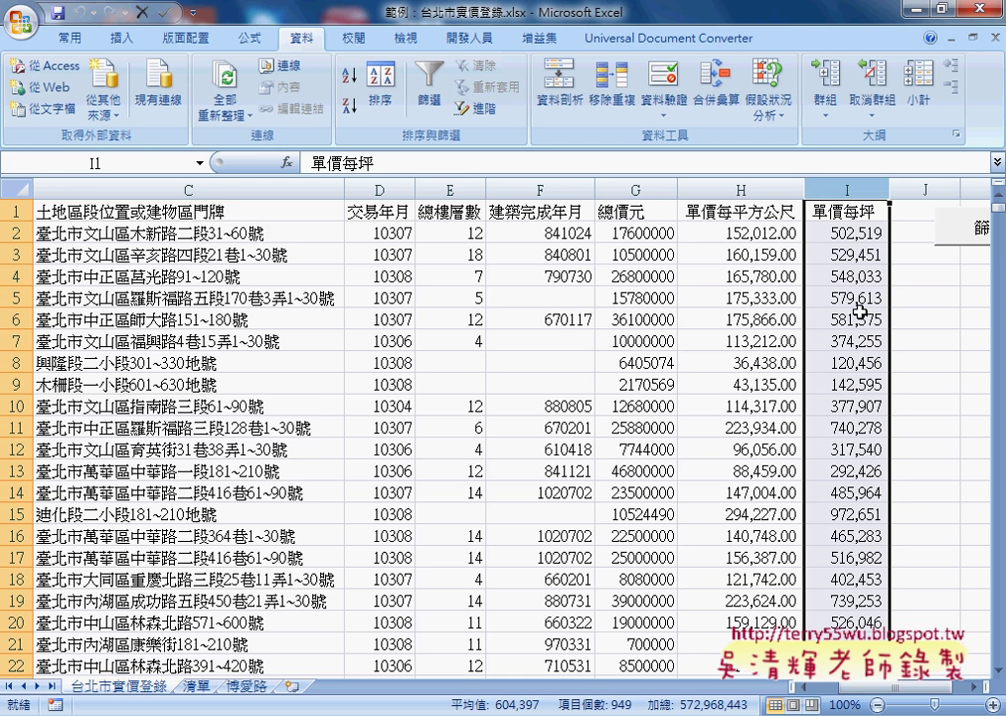
pyautogui.scroll(-3, 861, 308)
pyautogui.scroll(-2, 859, 311)
pyautogui.scroll(-1, 859, 311)
pyautogui.scroll(-4, 860, 311)
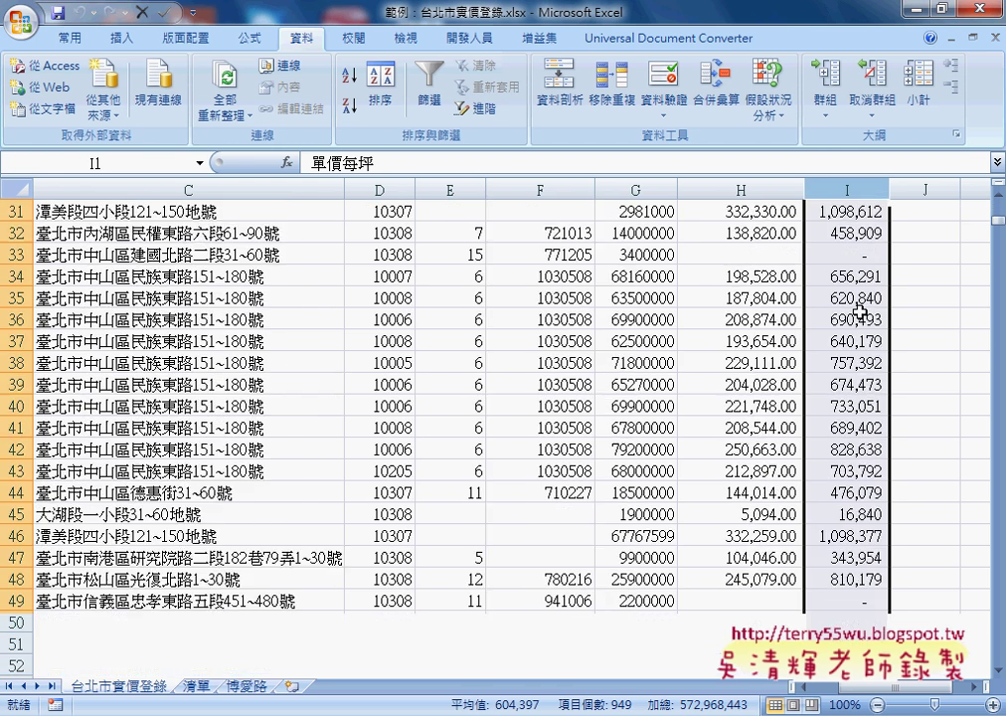
pyautogui.scroll(-1, 860, 311)
pyautogui.scroll(-2, 860, 311)
pyautogui.scroll(-3, 860, 311)
pyautogui.scroll(-2, 859, 311)
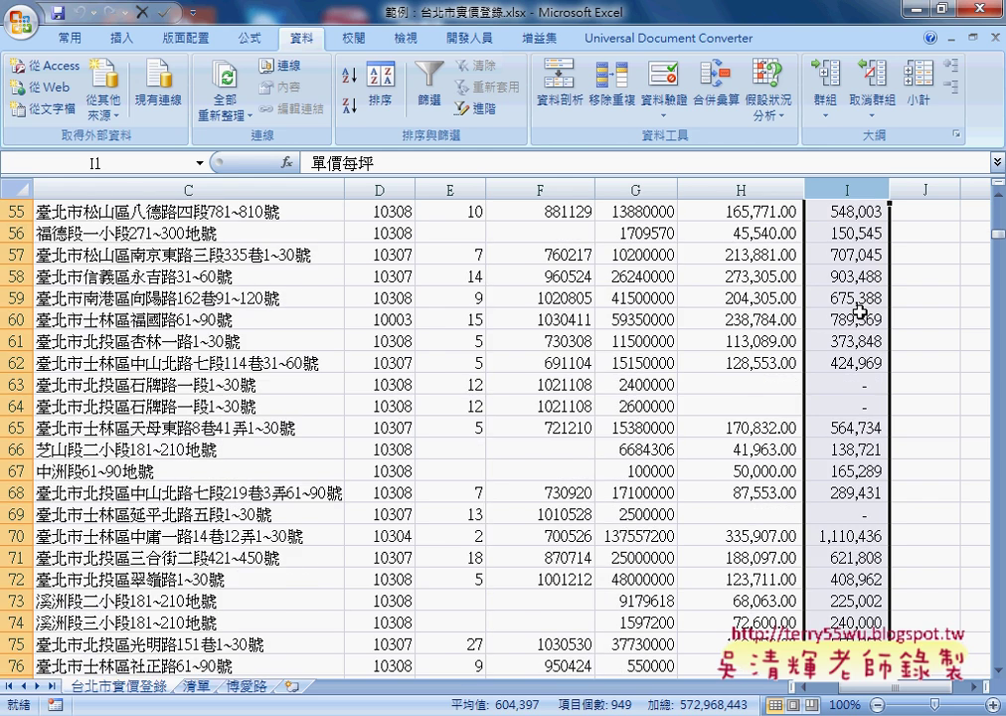
pyautogui.scroll(2, 859, 311)
pyautogui.scroll(-3, 859, 311)
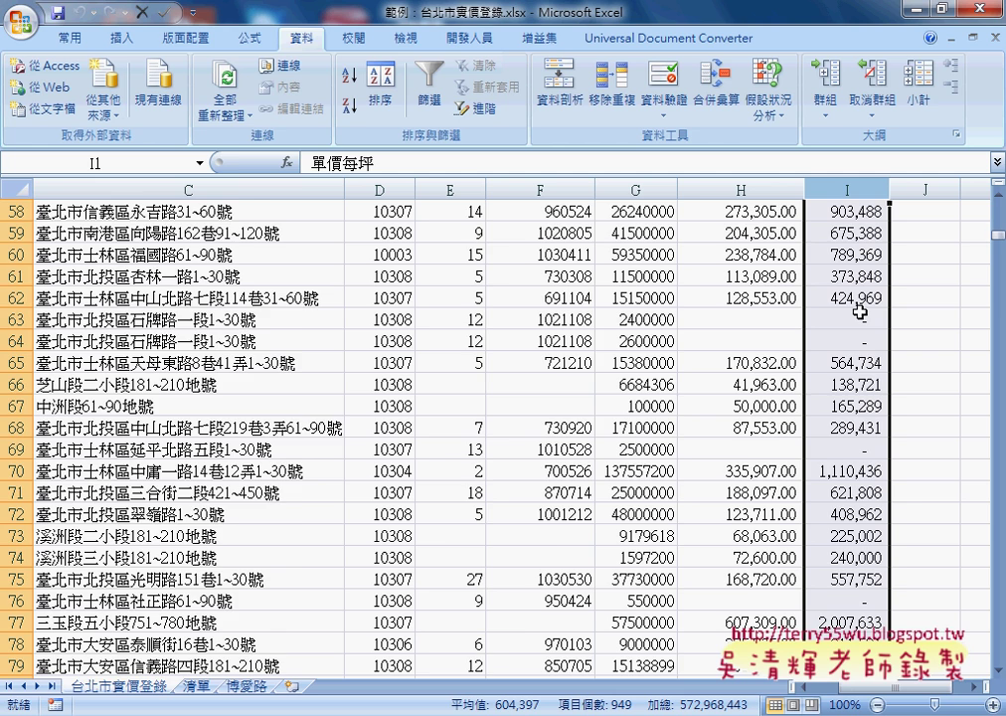
pyautogui.scroll(7, 859, 311)
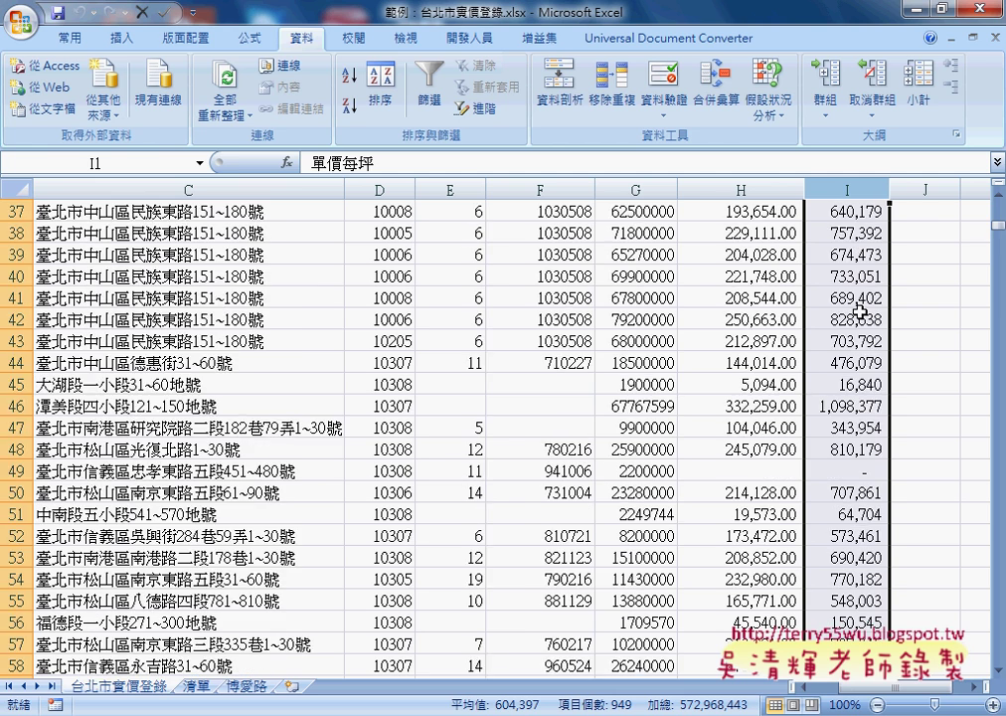
pyautogui.scroll(4, 859, 311)
pyautogui.scroll(8, 860, 311)
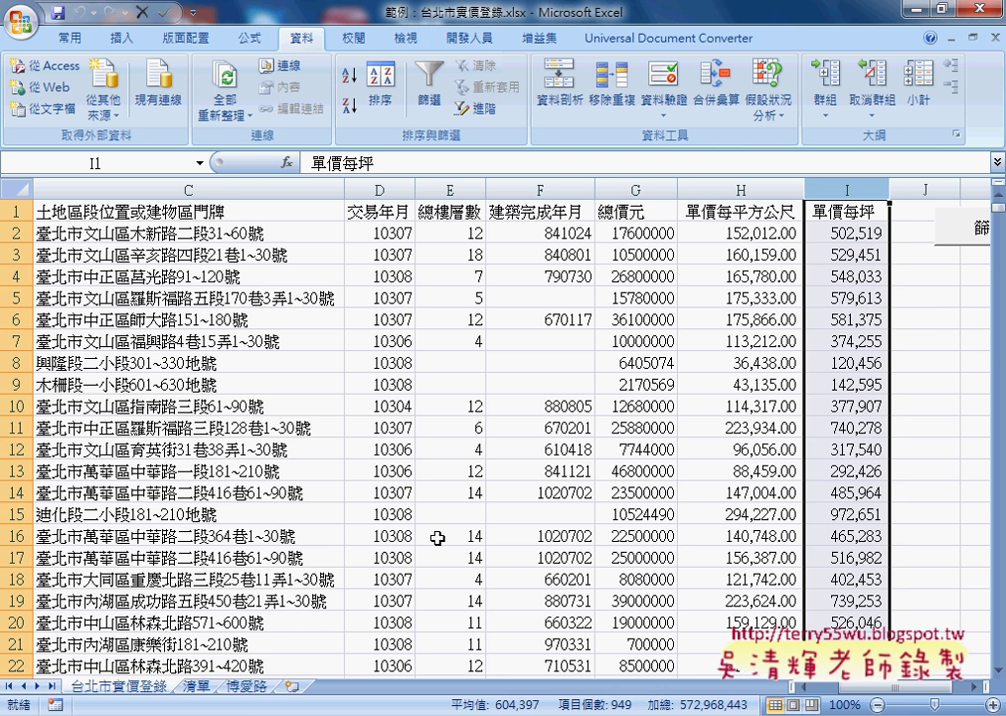
# Step: On the 博愛路 sheet, give column G totals comma style with no decimals and autofit it
pyautogui.click(248, 686)
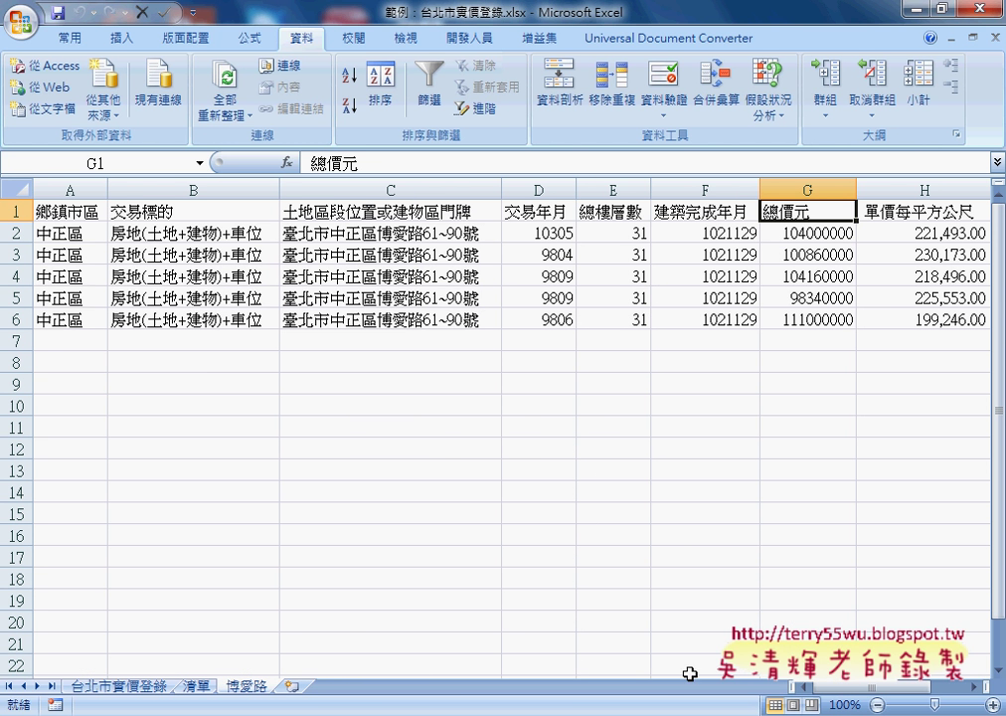
pyautogui.moveTo(862, 689); pyautogui.dragTo(899, 691)
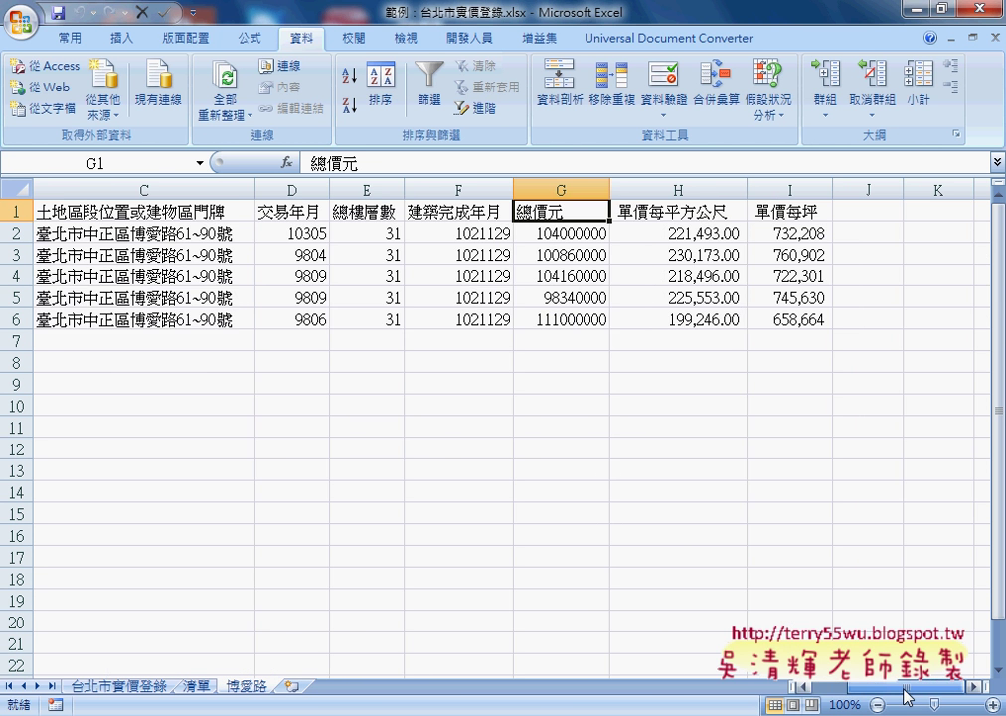
pyautogui.click(559, 189)
pyautogui.click(69, 39)
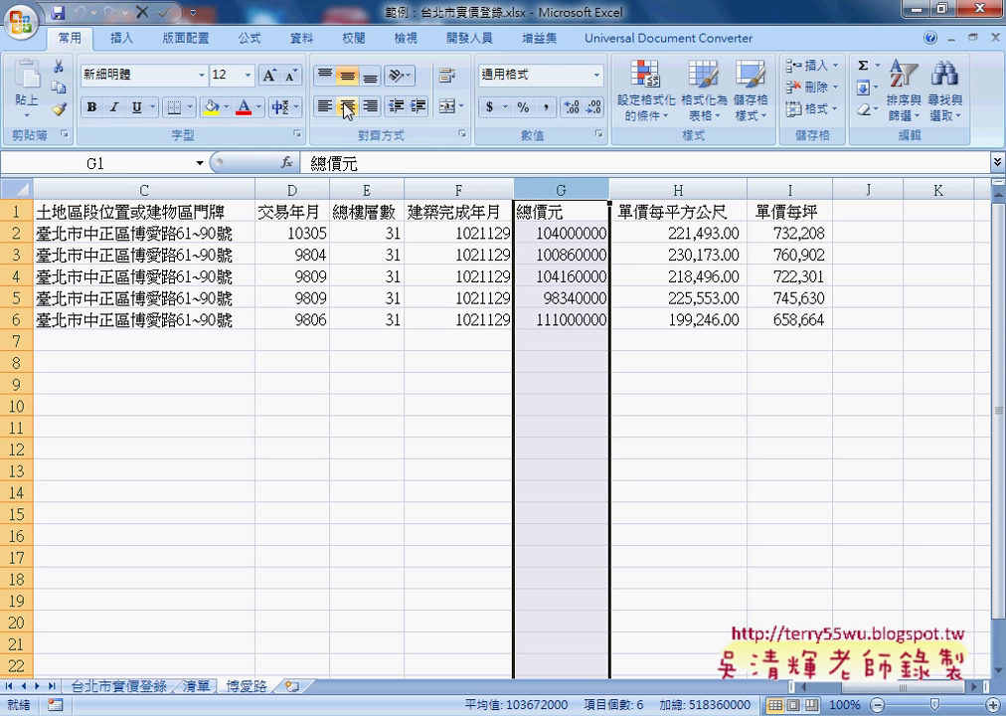
pyautogui.click(544, 107)
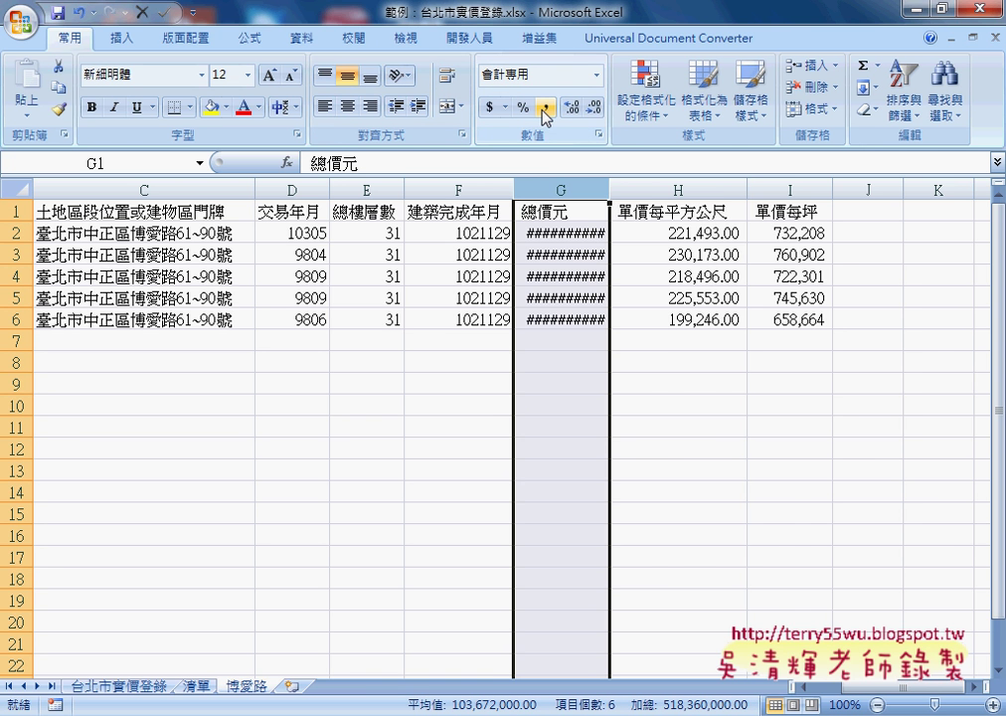
pyautogui.moveTo(609, 189); pyautogui.dragTo(660, 189)
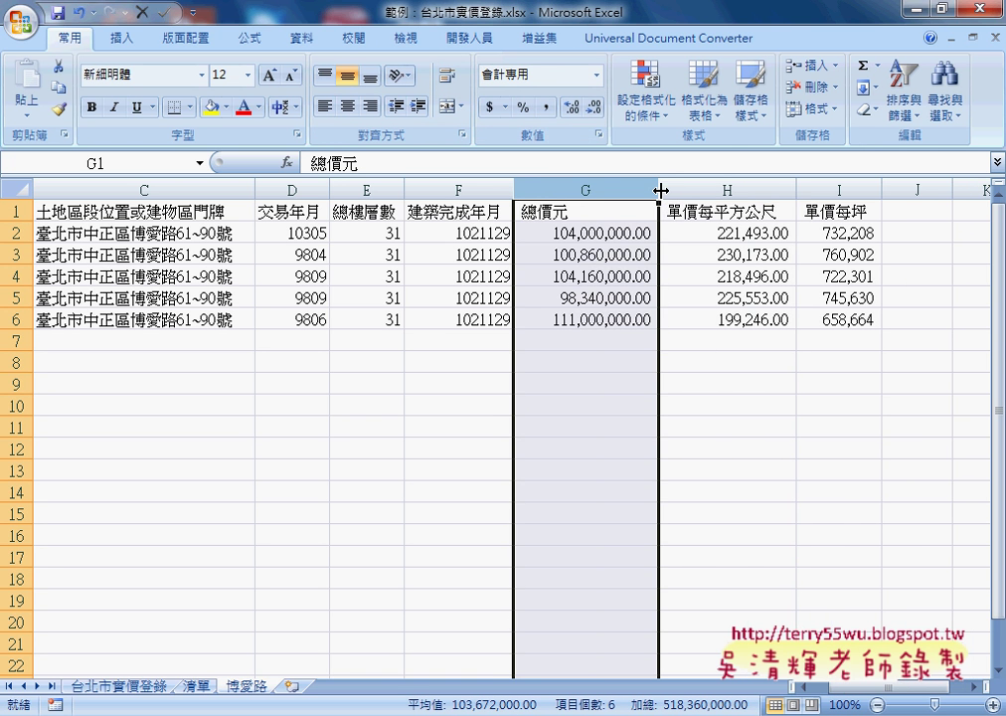
pyautogui.doubleClick(592, 109)
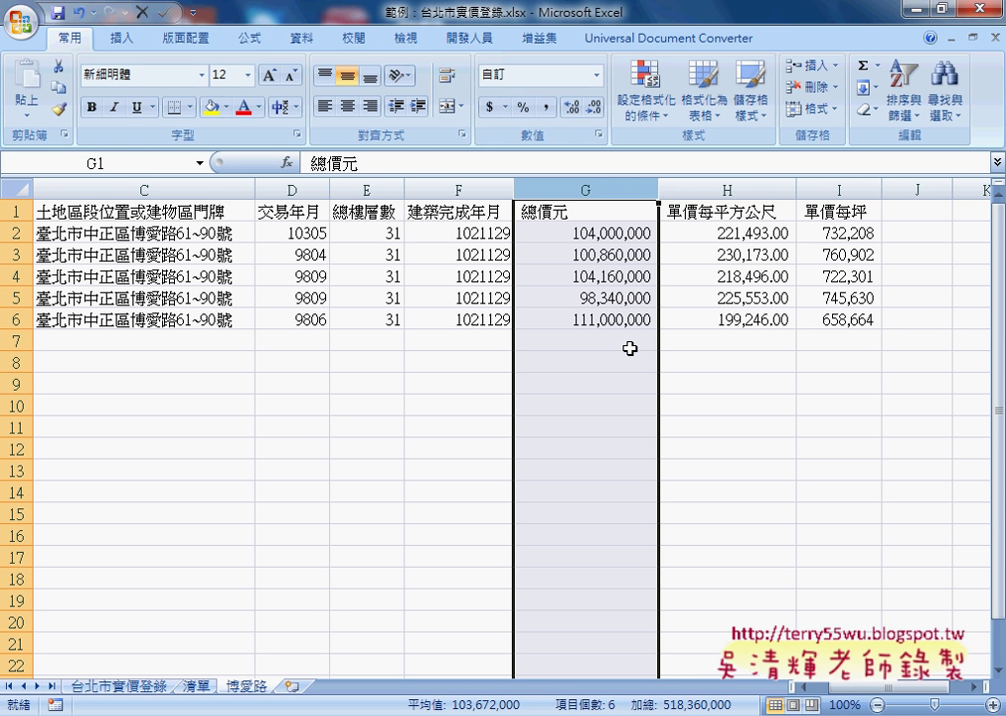
pyautogui.doubleClick(657, 189)
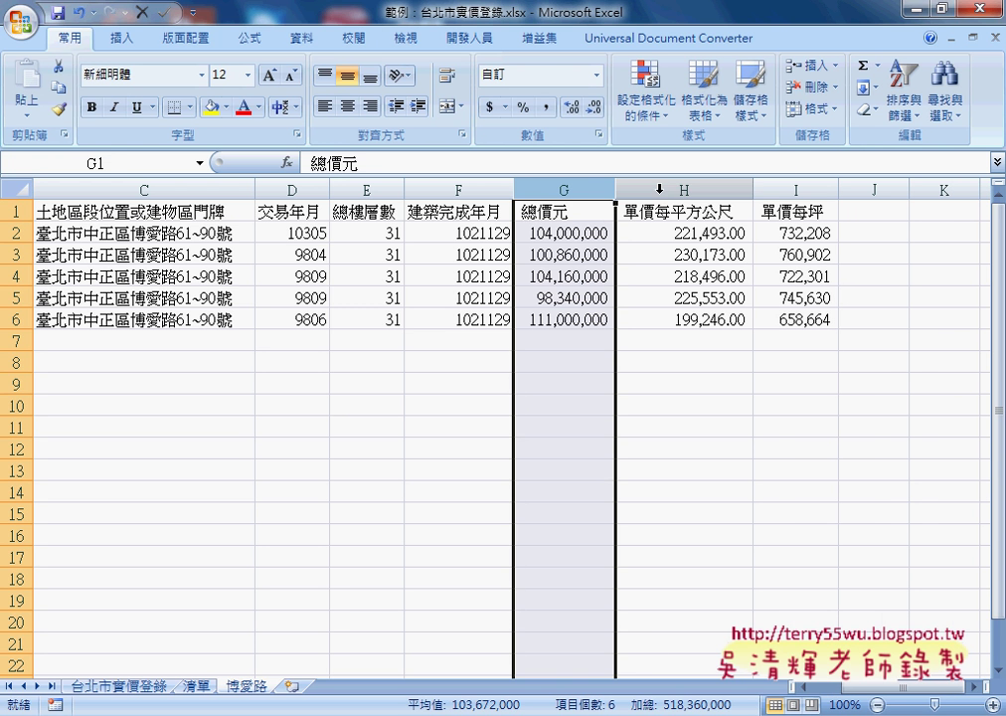
# Step: Check the values in G2, C5 and G5, then return to the 台北市實價登錄 sheet
pyautogui.click(586, 234)
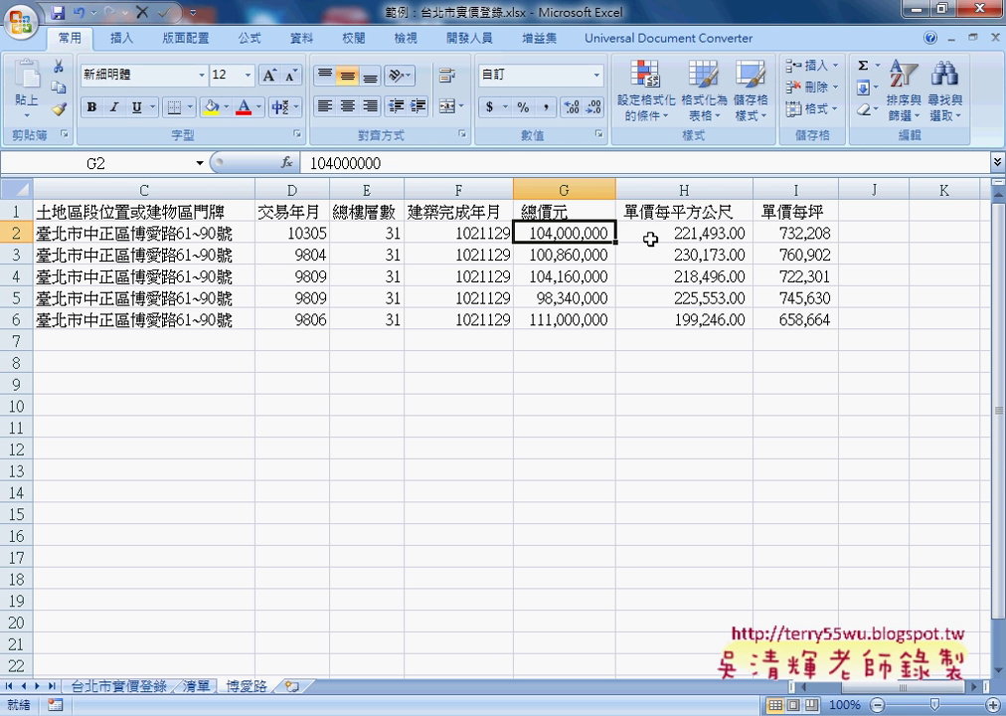
pyautogui.click(171, 298)
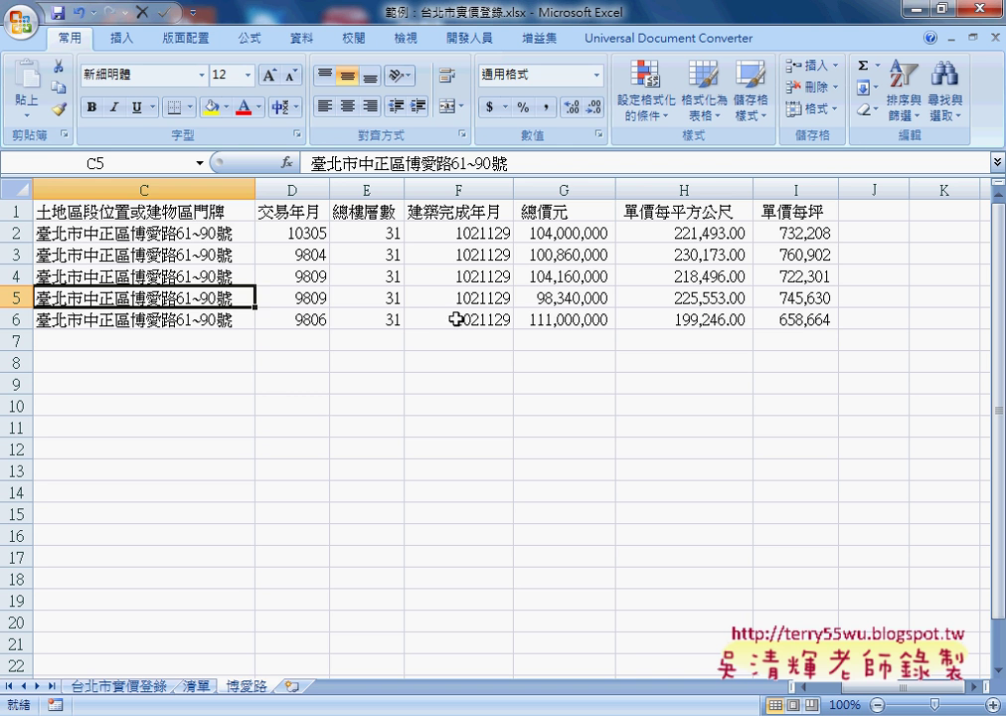
pyautogui.click(553, 300)
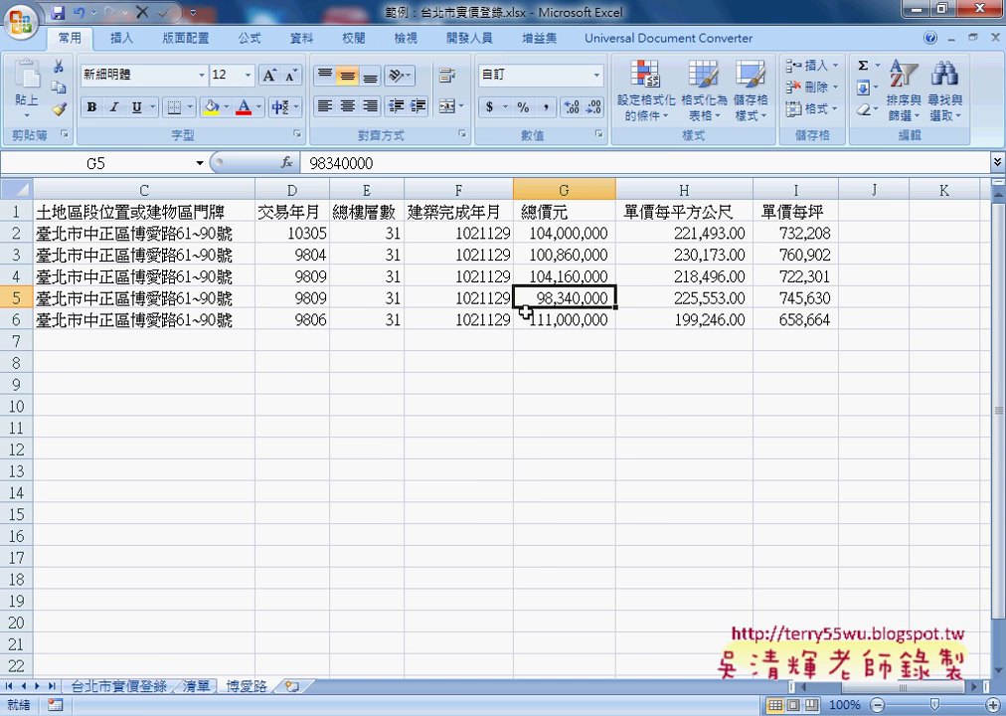
pyautogui.click(132, 693)
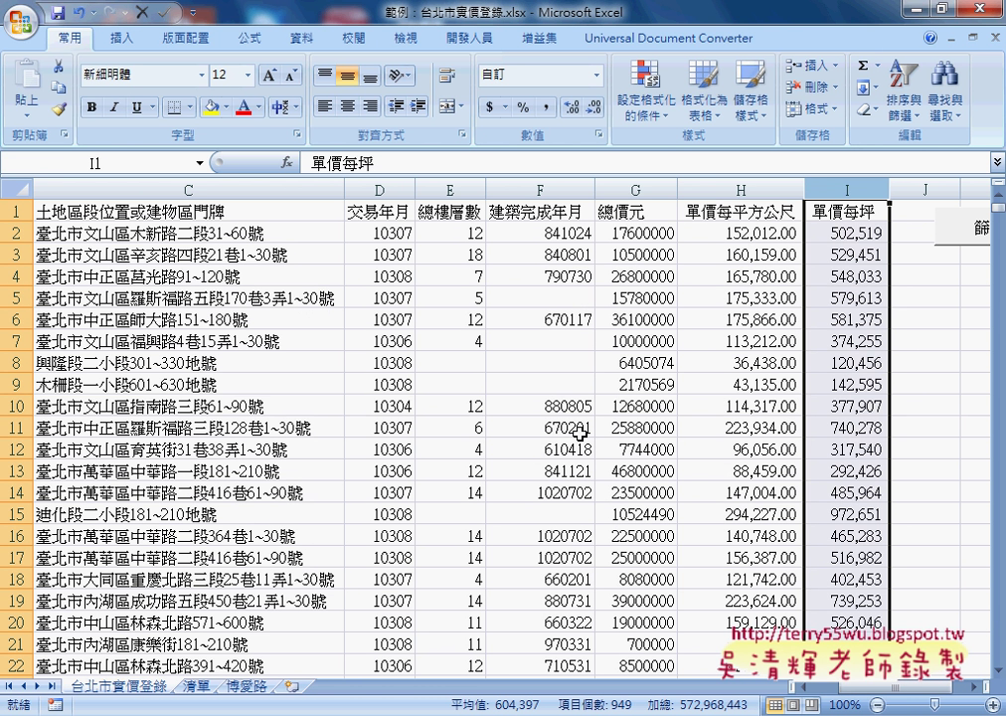
# Step: Select the 總價元 and 單價每坪 columns, then switch to the 問題05.xlsm workbook
pyautogui.click(632, 183)
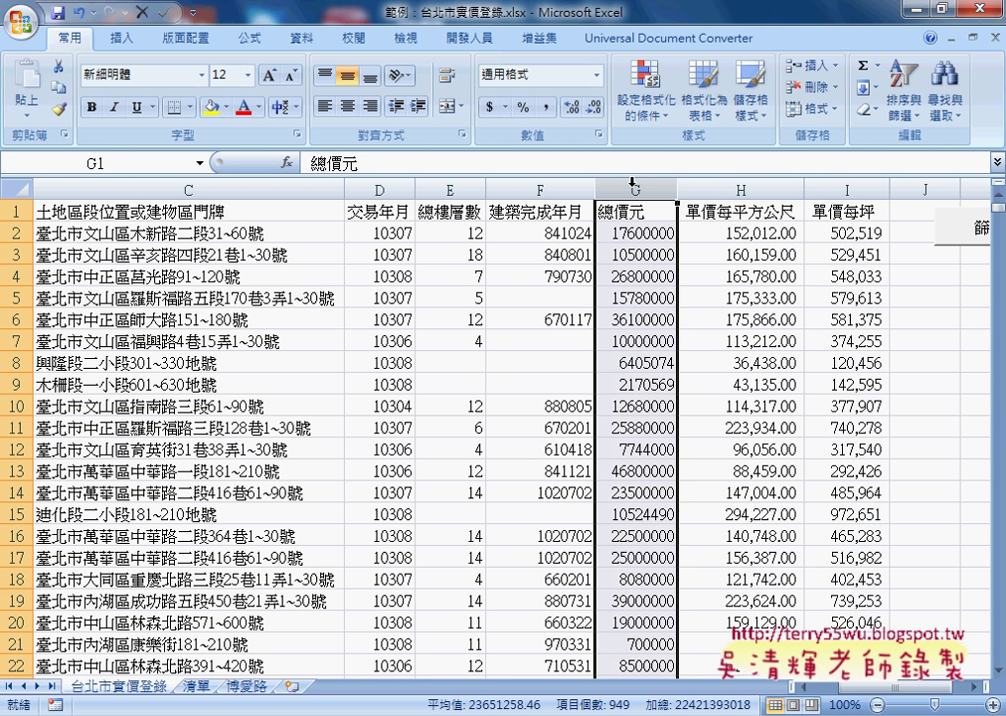
pyautogui.click(859, 188)
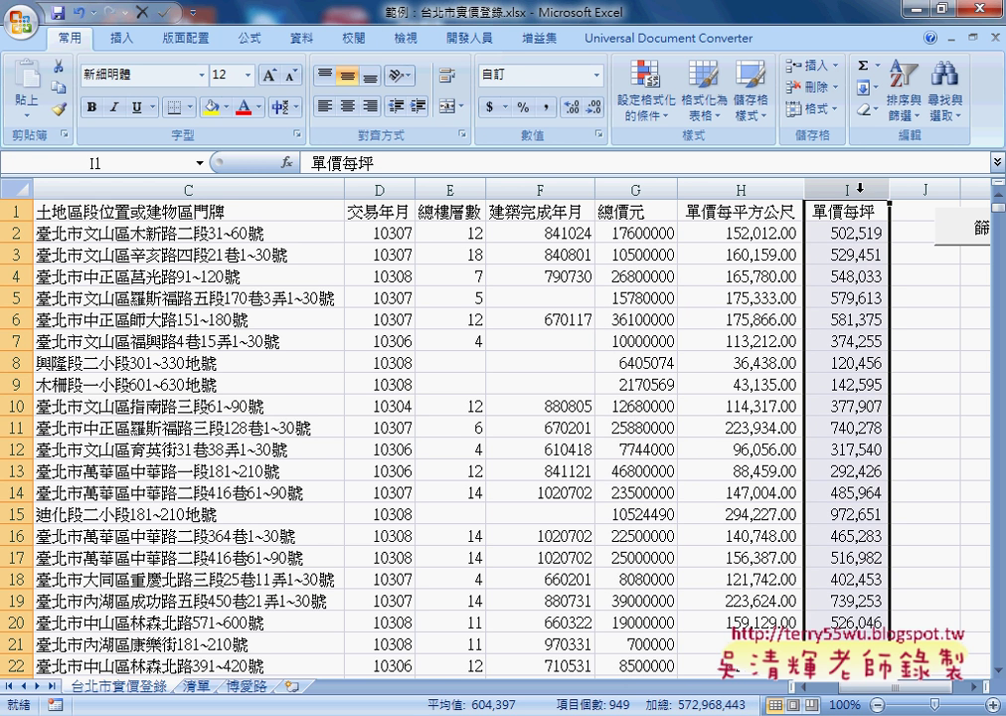
pyautogui.moveTo(452, 715)
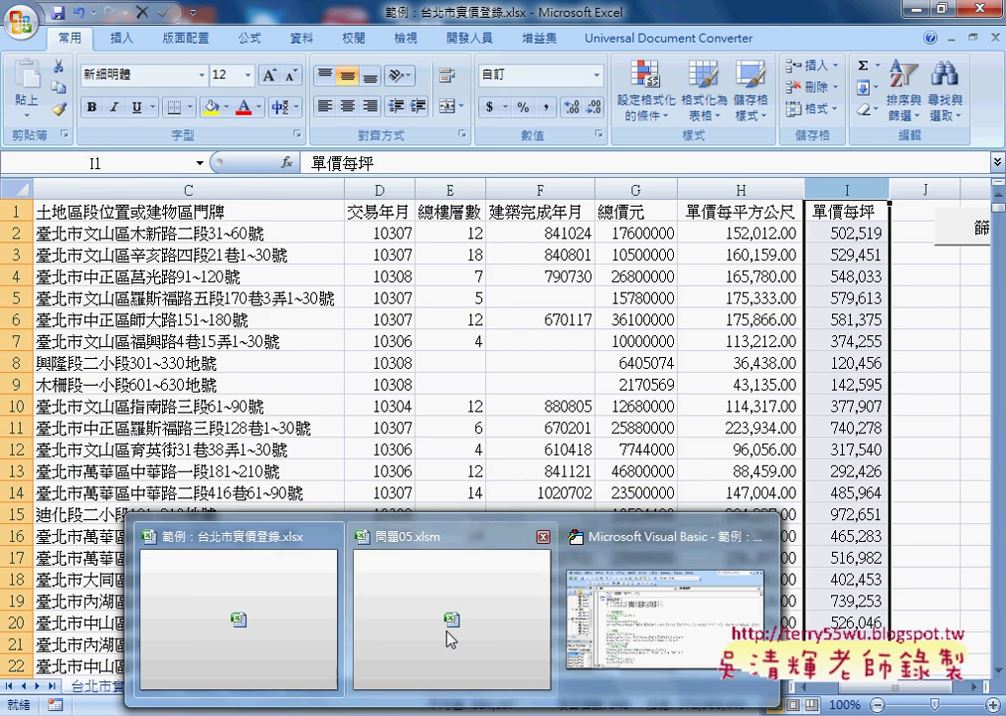
pyautogui.click(450, 636)
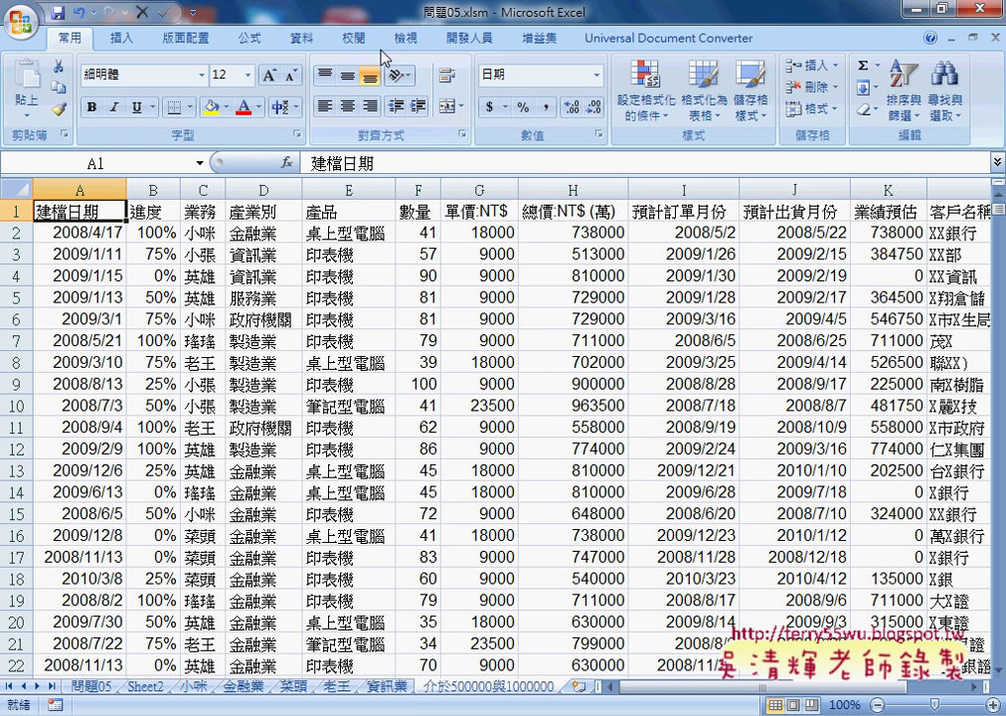
# Step: Show the Developer tools, select the 總價:NT$ (萬) header in H1, and switch to Google Docs
pyautogui.click(469, 38)
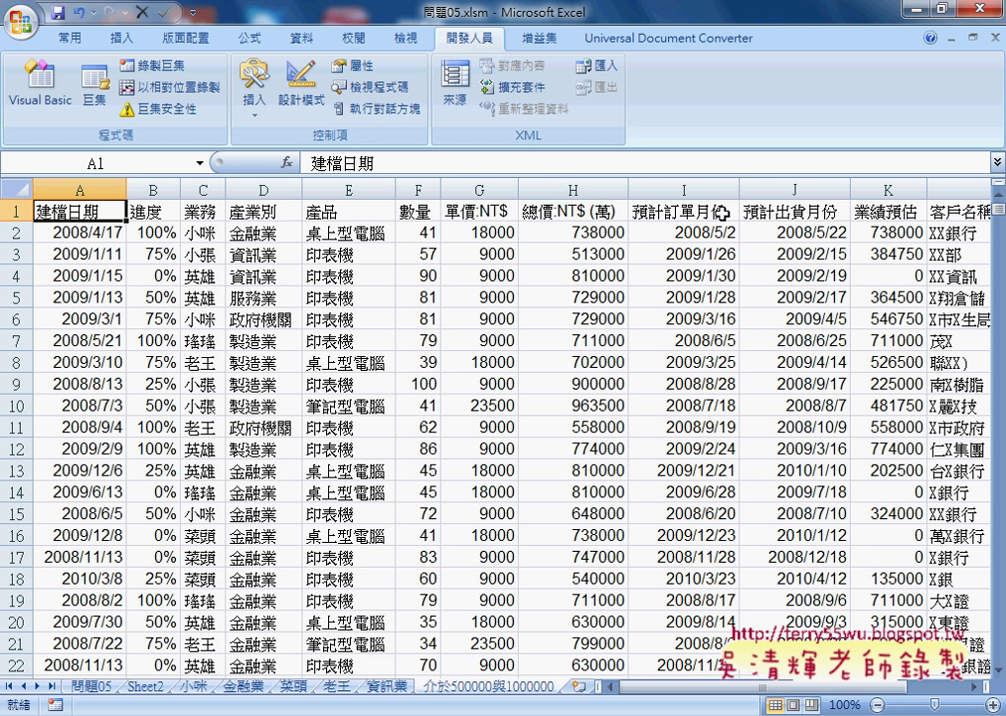
pyautogui.click(589, 211)
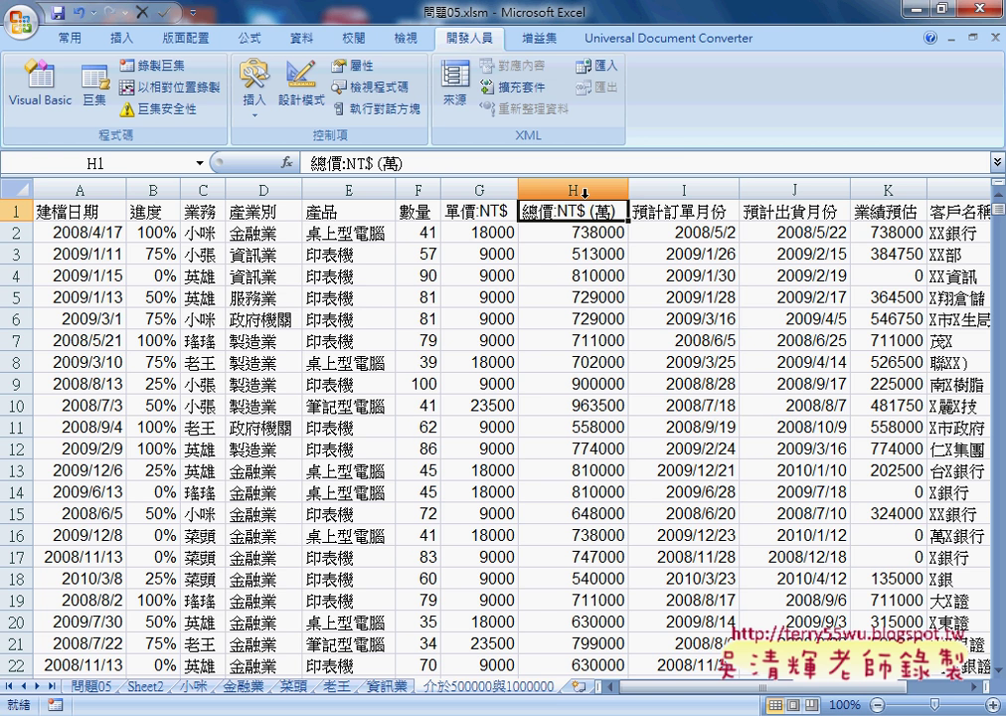
pyautogui.hotkey('alt', 'Tab')
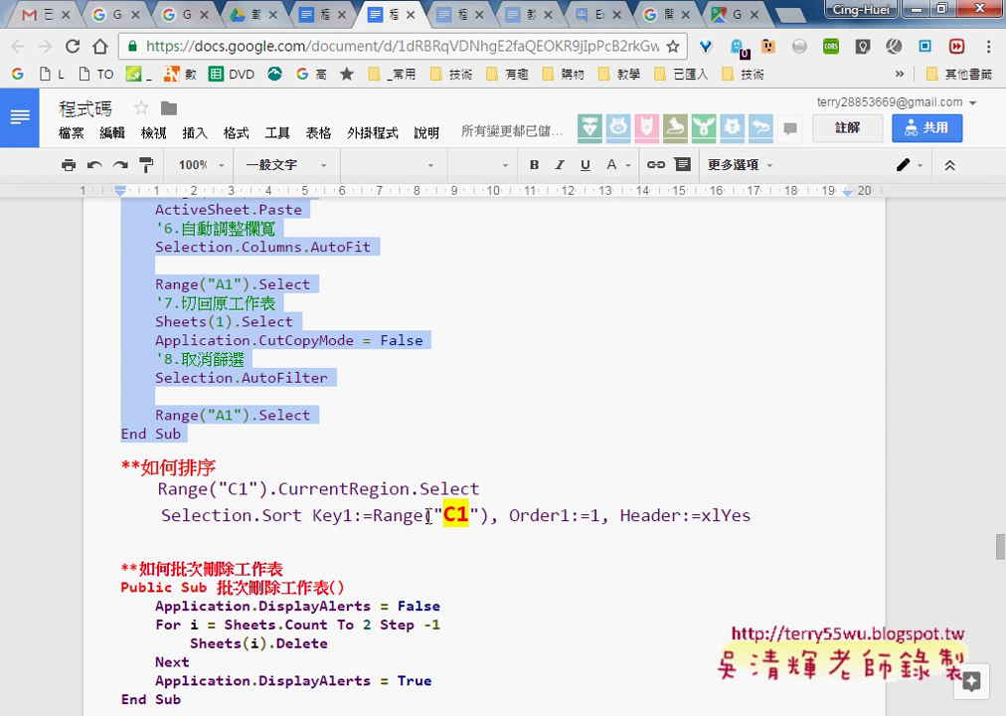
# Step: Scroll up to the Sub 篩選總價() routine in the notes and select its heading line
pyautogui.click(438, 393)
pyautogui.scroll(3, 438, 394)
pyautogui.scroll(1, 439, 394)
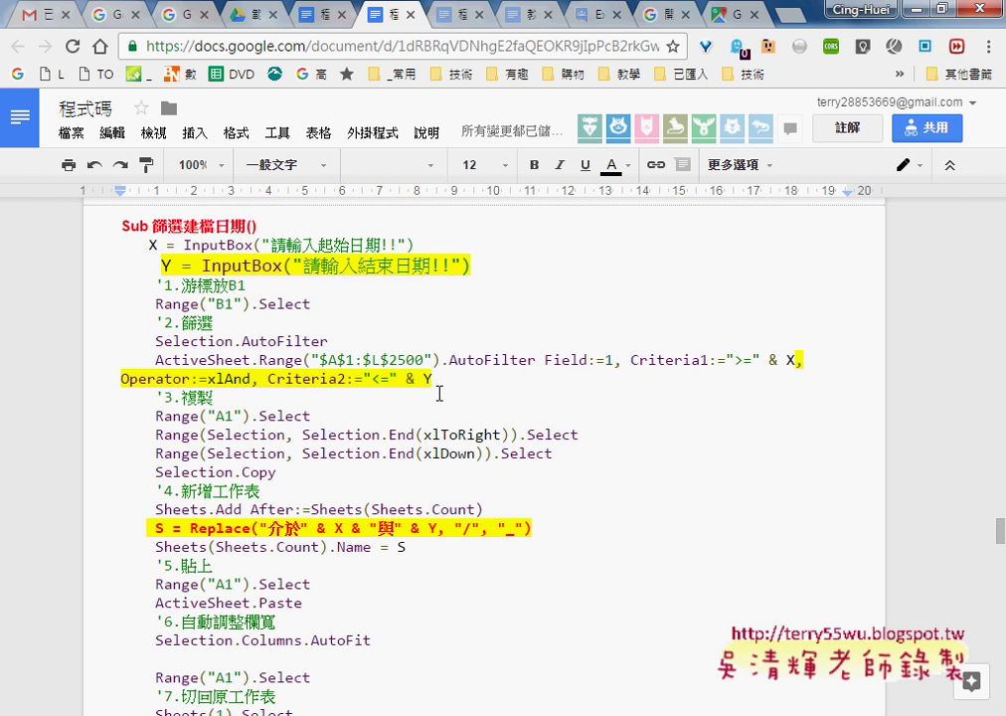
pyautogui.scroll(1, 438, 394)
pyautogui.scroll(1, 438, 393)
pyautogui.scroll(2, 439, 394)
pyautogui.scroll(1, 439, 394)
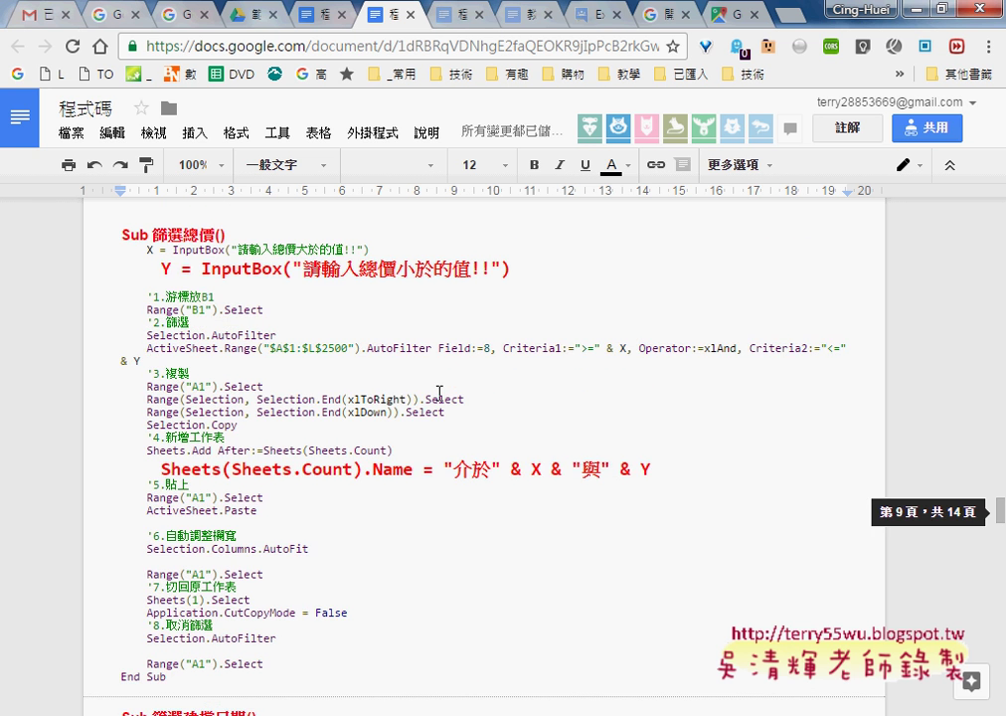
pyautogui.scroll(1, 438, 393)
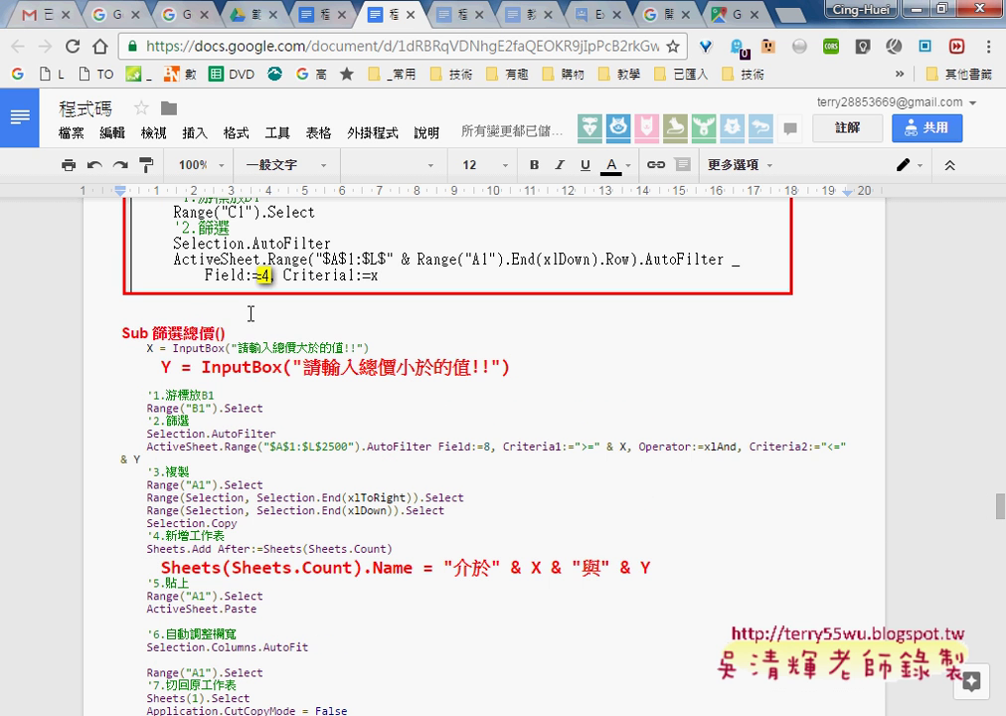
pyautogui.moveTo(123, 332); pyautogui.dragTo(254, 334)
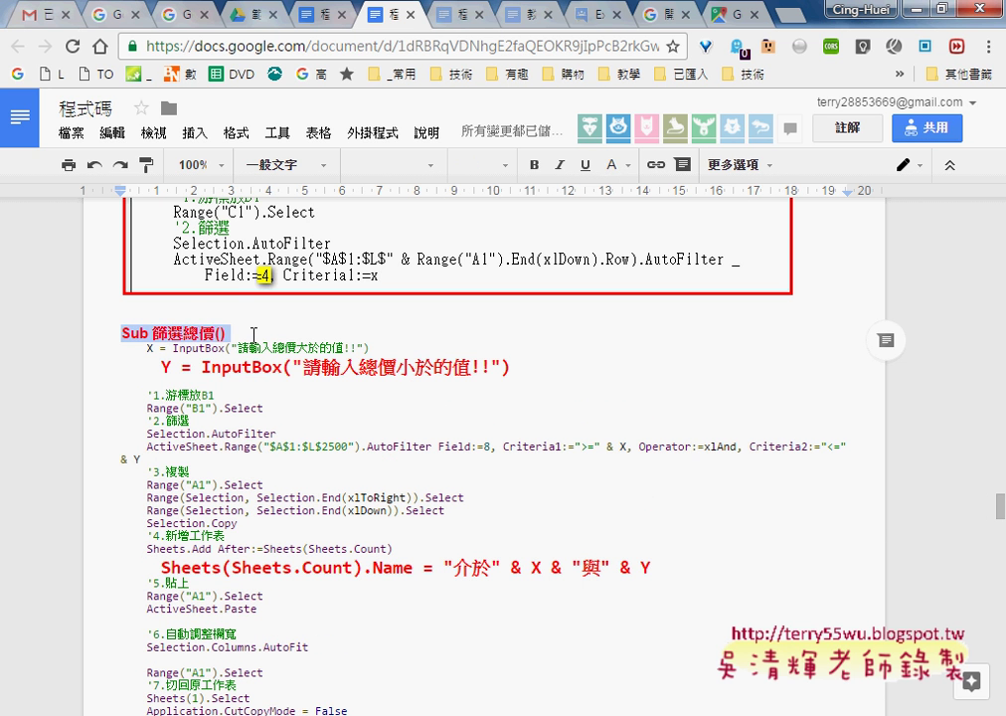